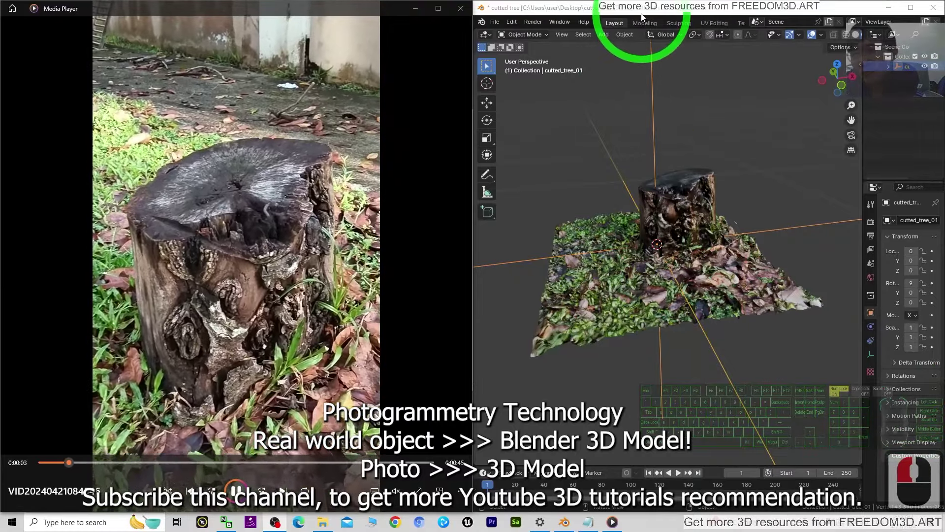
Examine the tree stump model in Blender from several angles and distances beside the source video
{"action": "left_click", "coordinate": [368, 227]}
{"action": "scroll", "coordinate": [644, 237], "scroll_direction": "up", "scroll_amount": 3}
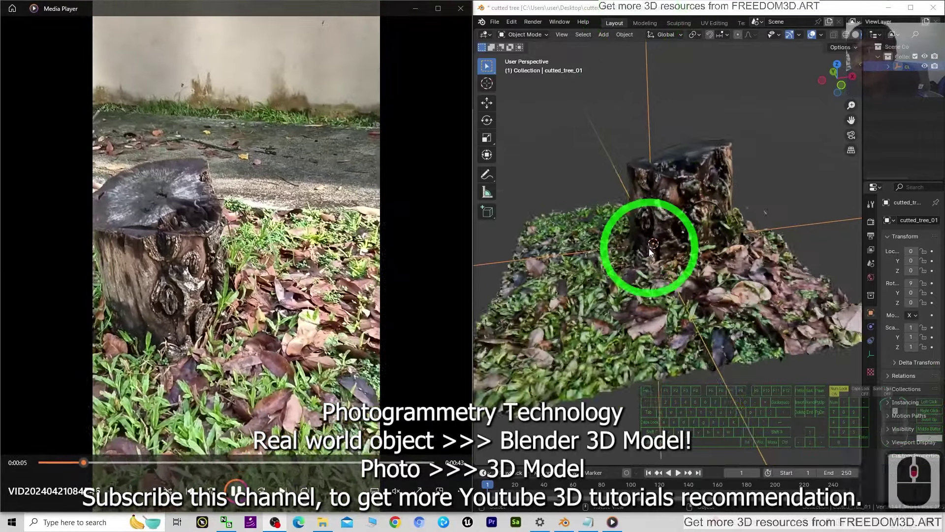
{"action": "scroll", "coordinate": [664, 275], "scroll_direction": "down", "scroll_amount": 2}
{"action": "scroll", "coordinate": [683, 300], "scroll_direction": "up", "scroll_amount": 1}
{"action": "middle_click_drag", "start_coordinate": [683, 300], "coordinate": [642, 282]}
{"action": "left_click", "coordinate": [219, 255]}
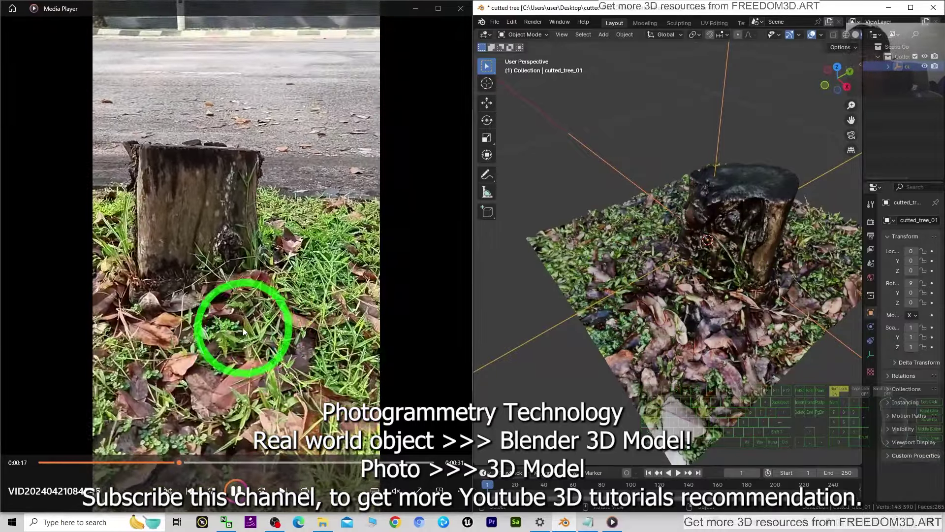
{"action": "scroll", "coordinate": [812, 263], "scroll_direction": "up", "scroll_amount": 2}
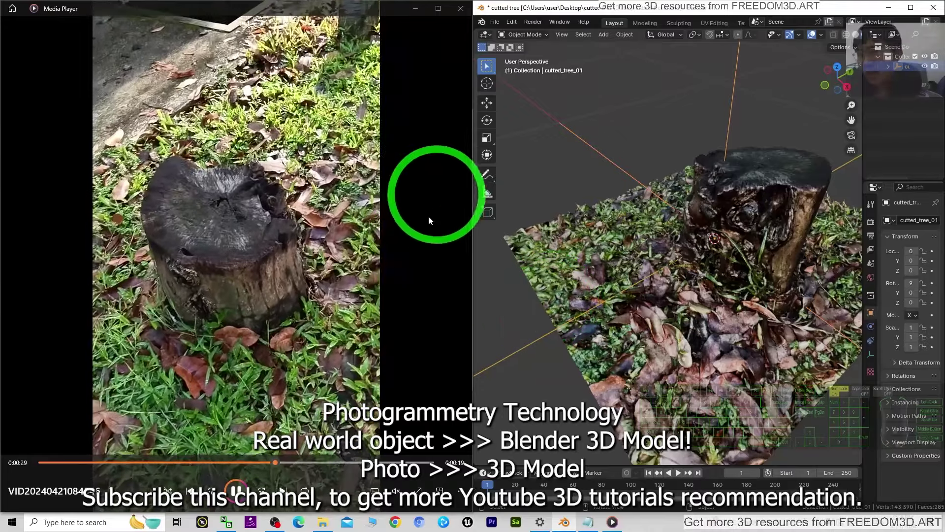
Minimize the source video, view photo VID20240421084546011.jpg up close and close it
{"action": "left_click", "coordinate": [415, 9]}
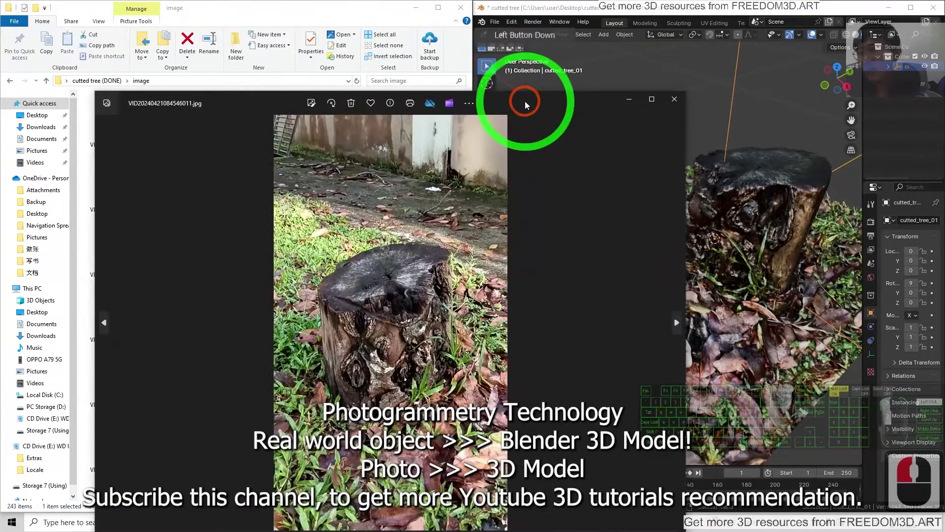
{"action": "scroll", "coordinate": [468, 264], "scroll_direction": "up", "scroll_amount": 10}
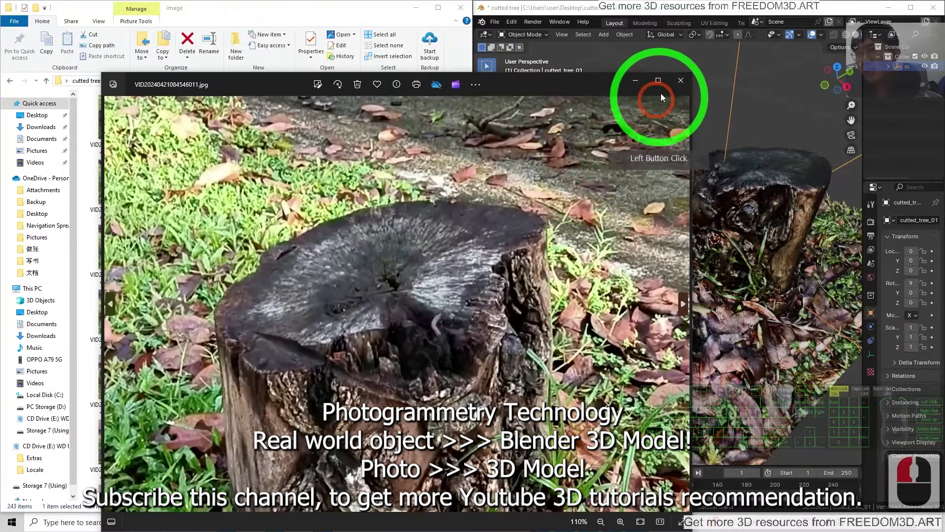
{"action": "left_click", "coordinate": [681, 80]}
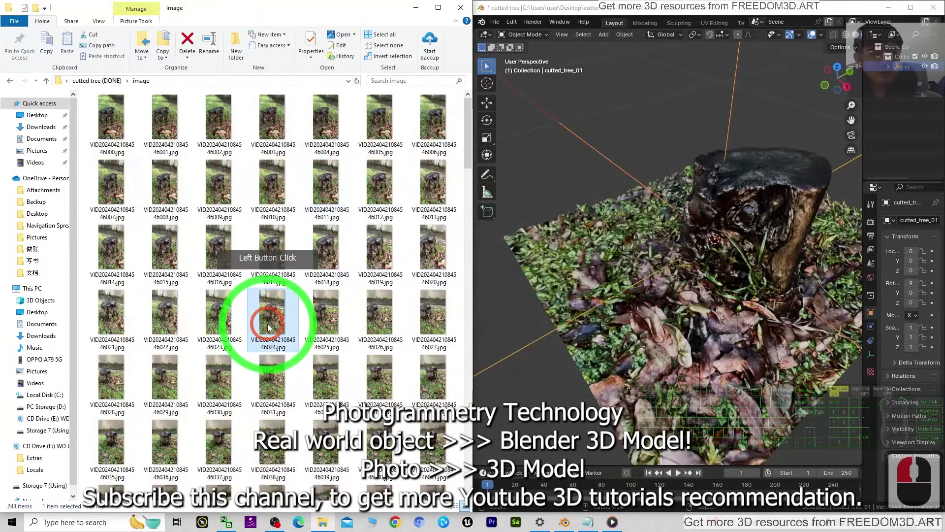
Open photo VID20240421084546024.jpg from the image folder, inspect the stump up close and close the photo
{"action": "double_click", "coordinate": [268, 327]}
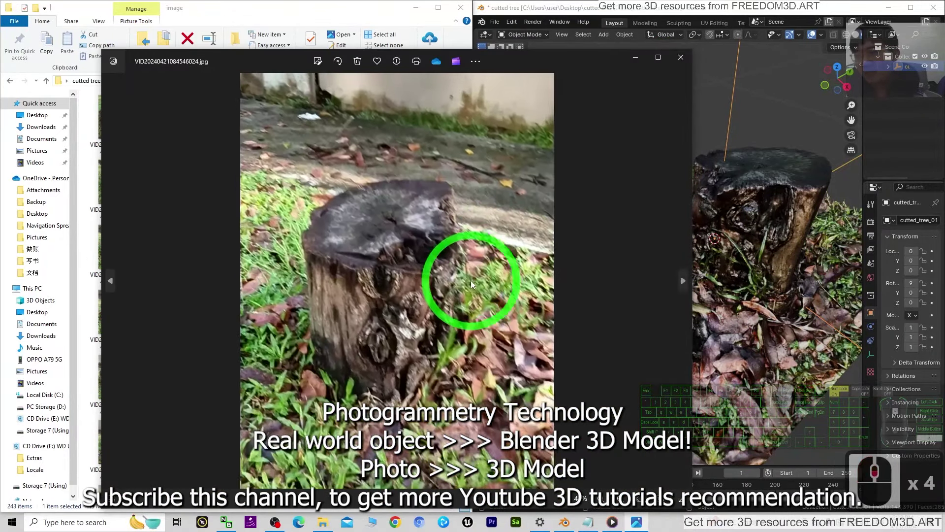
{"action": "scroll", "coordinate": [530, 238], "scroll_direction": "down", "scroll_amount": 4}
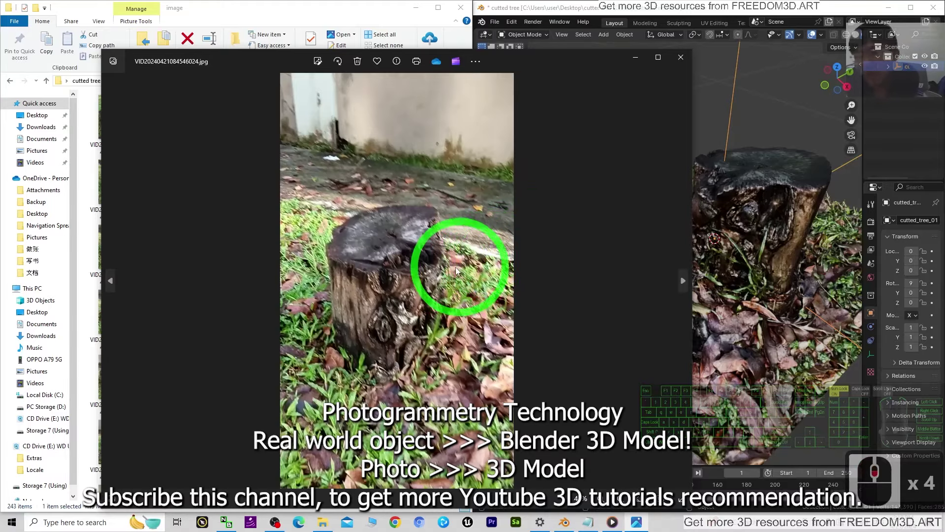
{"action": "scroll", "coordinate": [456, 267], "scroll_direction": "up", "scroll_amount": 5}
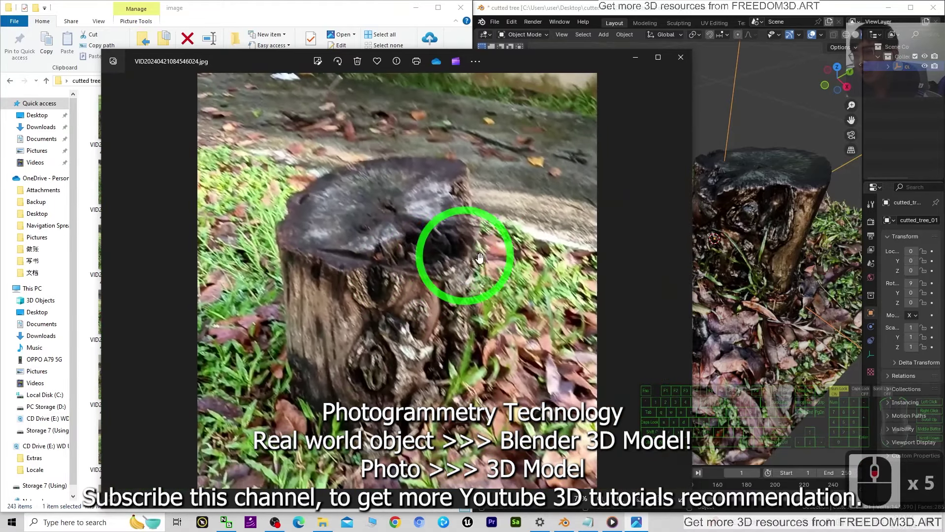
{"action": "left_click", "coordinate": [485, 250]}
{"action": "key", "text": "alt+F4"}
Open photo VID20240421084546029.jpg, inspect the stump up close and close the photo
{"action": "double_click", "coordinate": [173, 383]}
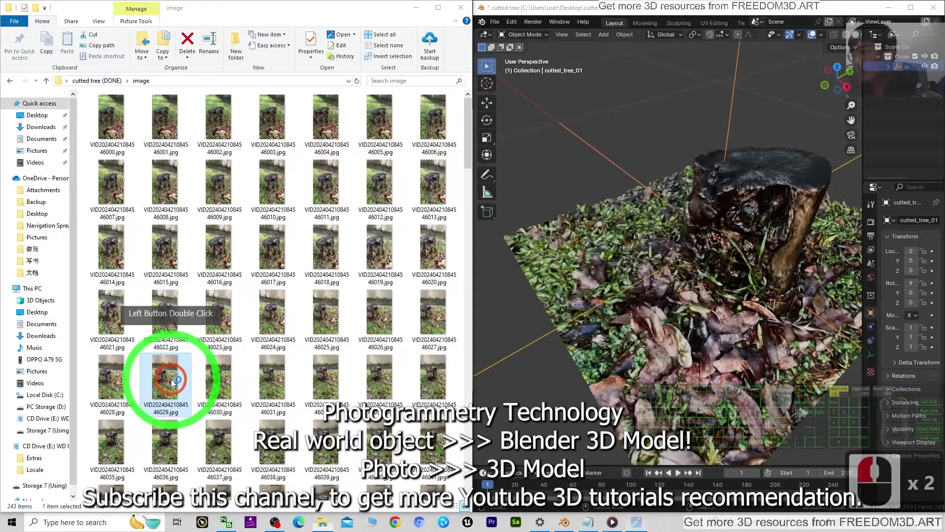
{"action": "scroll", "coordinate": [508, 236], "scroll_direction": "up", "scroll_amount": 6}
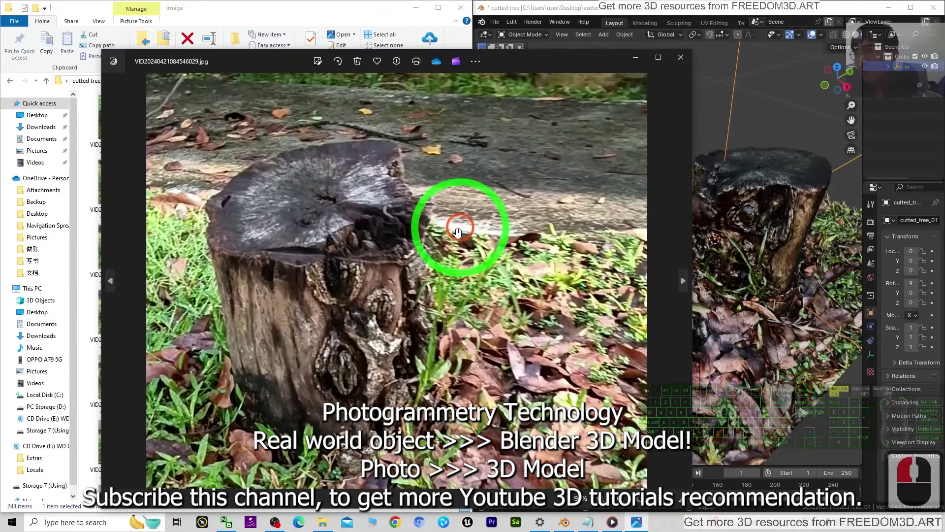
{"action": "key", "text": "alt+F4"}
Select a large range of stump photos in the image folder and review the photo set
{"action": "left_click_drag", "start_coordinate": [460, 106], "coordinate": [20, 523]}
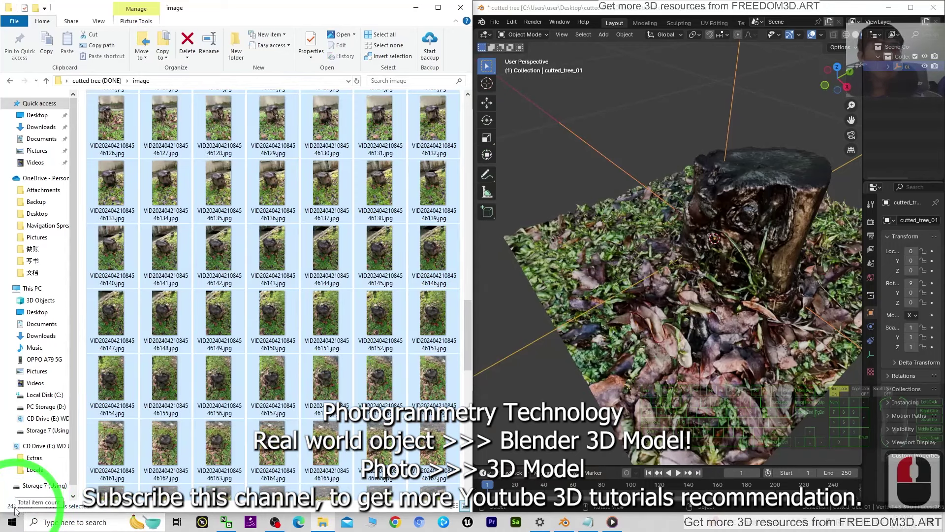
{"action": "scroll", "coordinate": [374, 315], "scroll_direction": "up", "scroll_amount": 8}
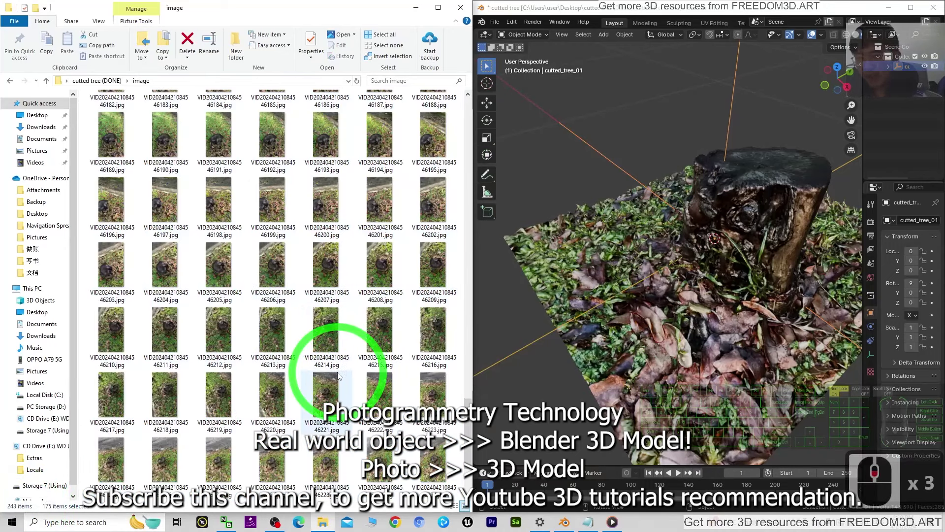
{"action": "mouse_move", "coordinate": [467, 184]}
{"action": "left_mouse_down"}
{"action": "mouse_move", "coordinate": [465, 108]}
{"action": "mouse_move", "coordinate": [460, 174]}
{"action": "left_mouse_up"}
Bring up the Notepad notes and highlight the "3D Scan" line below "Photogrammetry"
{"action": "left_click", "coordinate": [588, 521]}
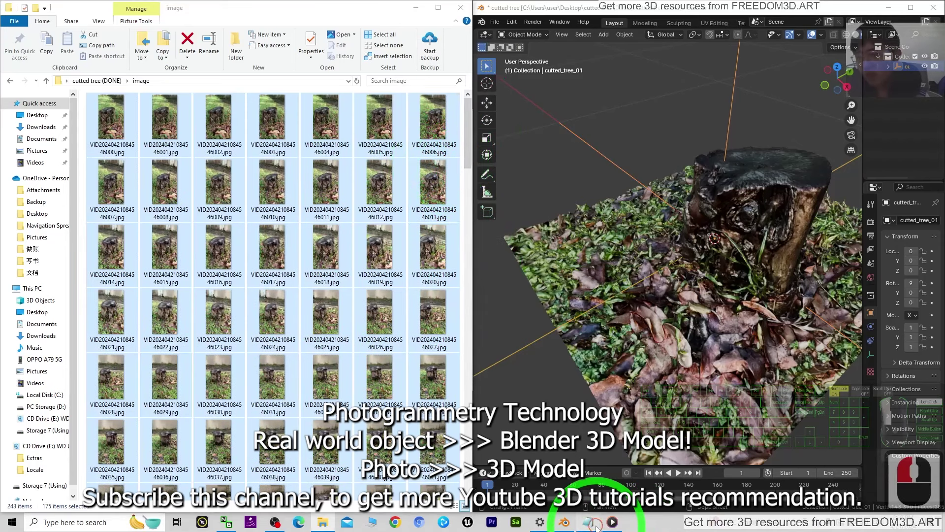
{"action": "left_click", "coordinate": [431, 270]}
{"action": "mouse_move", "coordinate": [392, 270]}
{"action": "left_mouse_down"}
{"action": "mouse_move", "coordinate": [221, 275]}
{"action": "mouse_move", "coordinate": [406, 277]}
{"action": "left_mouse_up"}
{"action": "left_click", "coordinate": [407, 277]}
{"action": "left_click_drag", "start_coordinate": [331, 294], "coordinate": [229, 298]}
Put the Notepad notes away and return to a close view of the stump model in Blender
{"action": "left_click", "coordinate": [618, 4]}
{"action": "left_click", "coordinate": [752, 234]}
{"action": "scroll", "coordinate": [752, 234], "scroll_direction": "up", "scroll_amount": 3}
{"action": "left_click", "coordinate": [298, 74]}
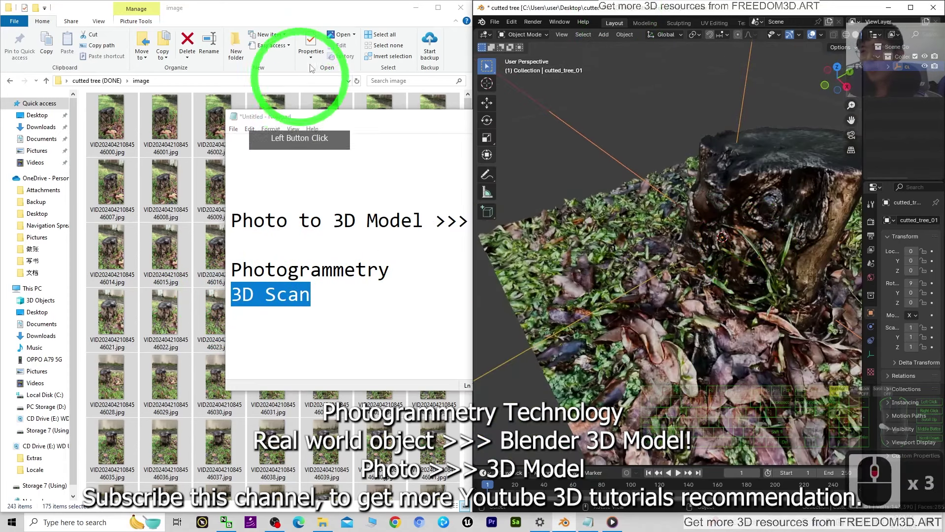
{"action": "left_click", "coordinate": [612, 10]}
{"action": "left_click", "coordinate": [749, 231]}
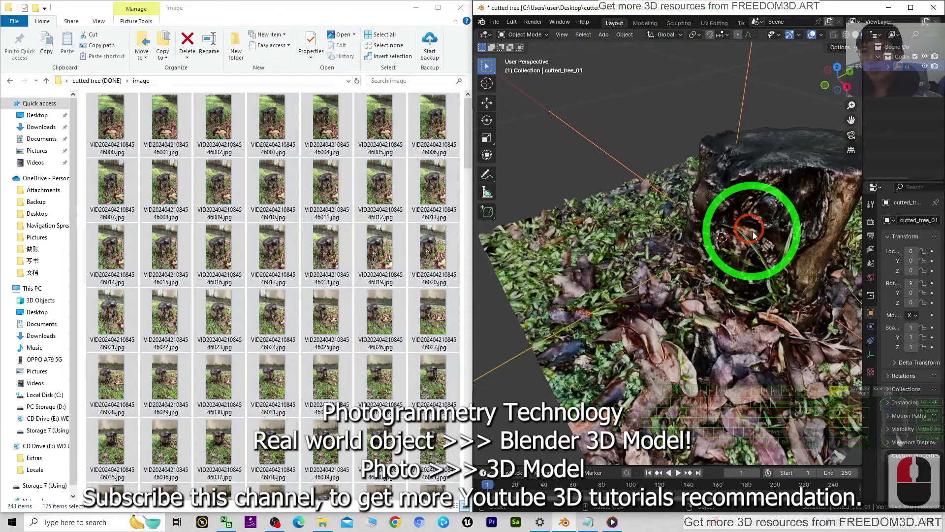
Inspect the stump model from several sides, both close up and farther away, and save the Blender file
{"action": "scroll", "coordinate": [802, 278], "scroll_direction": "down", "scroll_amount": 3}
{"action": "middle_click_drag", "start_coordinate": [806, 282], "coordinate": [762, 282]}
{"action": "scroll", "coordinate": [801, 281], "scroll_direction": "up", "scroll_amount": 3}
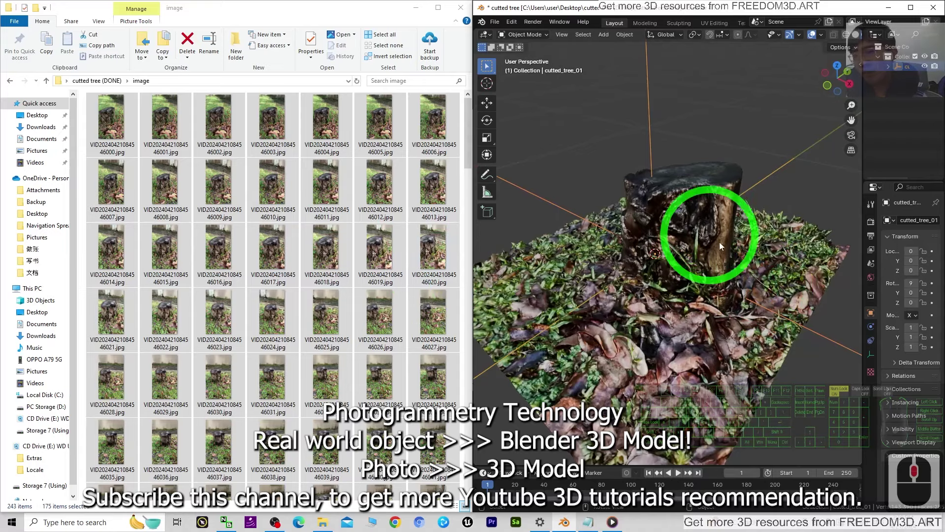
{"action": "scroll", "coordinate": [749, 254], "scroll_direction": "up", "scroll_amount": 4}
{"action": "scroll", "coordinate": [749, 254], "scroll_direction": "down", "scroll_amount": 3}
{"action": "middle_click_drag", "start_coordinate": [741, 263], "coordinate": [831, 257]}
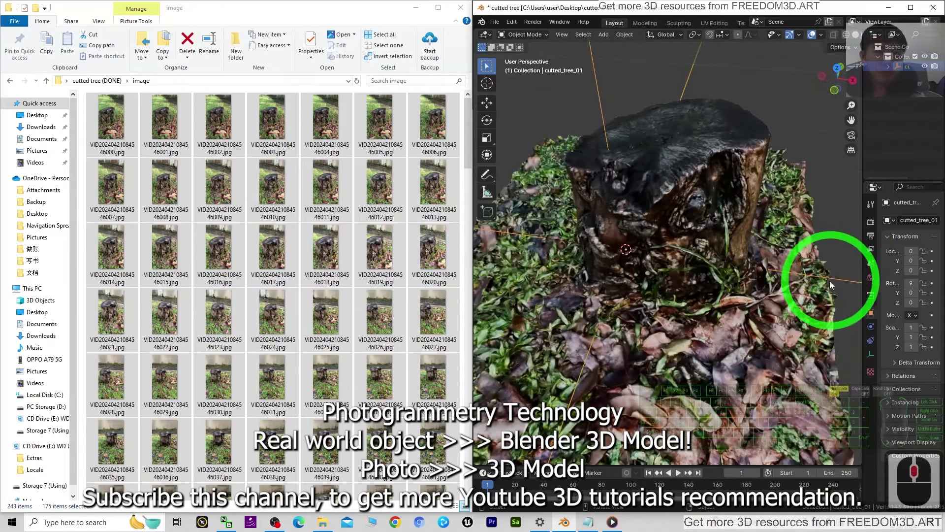
{"action": "middle_click_drag", "start_coordinate": [787, 279], "coordinate": [654, 259]}
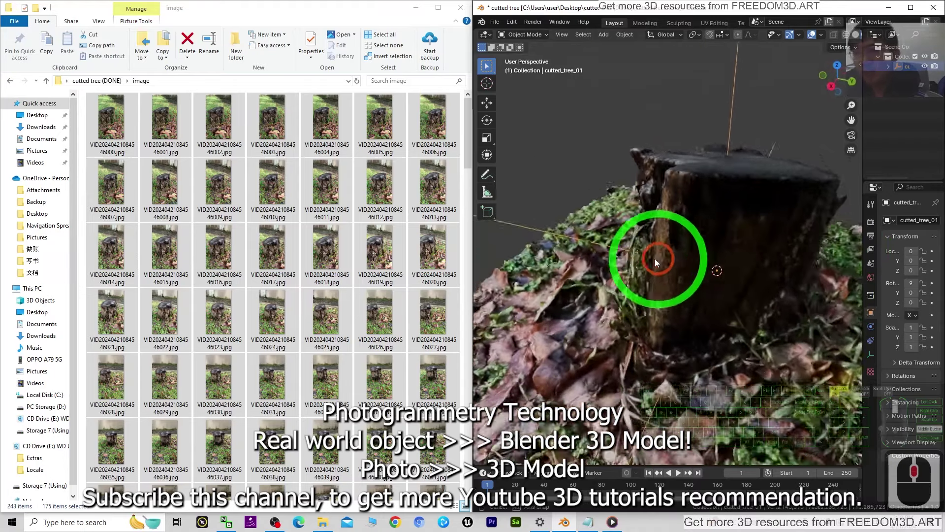
{"action": "scroll", "coordinate": [654, 258], "scroll_direction": "down", "scroll_amount": 2}
{"action": "middle_click_drag", "start_coordinate": [764, 257], "coordinate": [734, 303]}
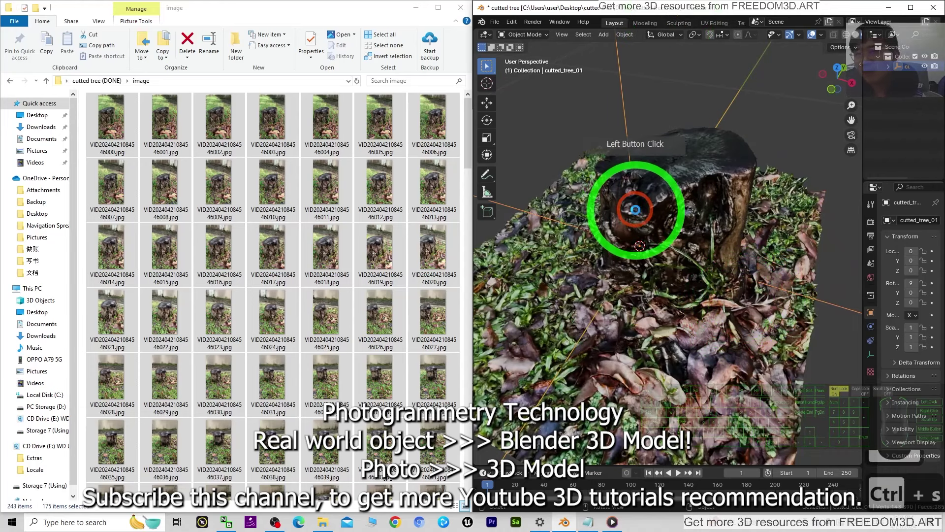
{"action": "key", "text": "ctrl+s"}
Review the "Photogrammetry" and "3D Scan" terms in the Notepad notes, then minimize the notes and return to Blender
{"action": "left_click", "coordinate": [588, 522]}
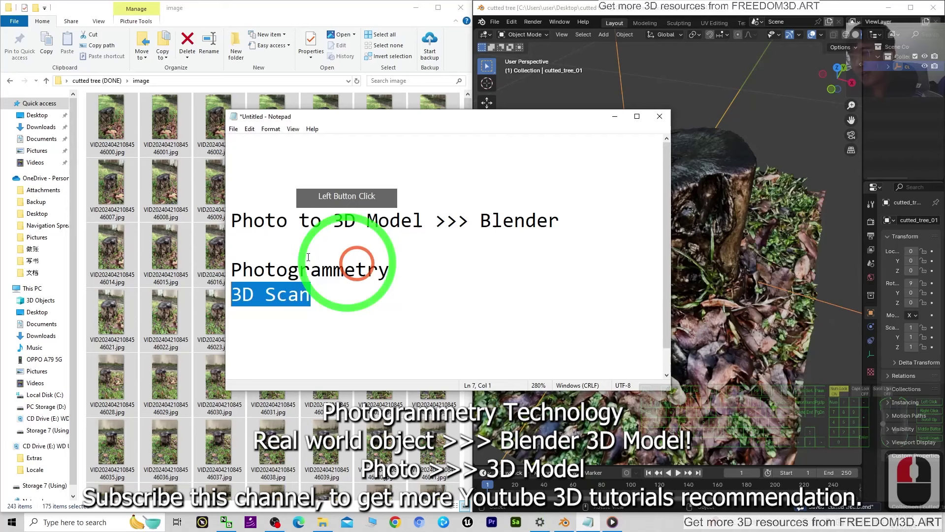
{"action": "left_click_drag", "start_coordinate": [320, 296], "coordinate": [218, 295]}
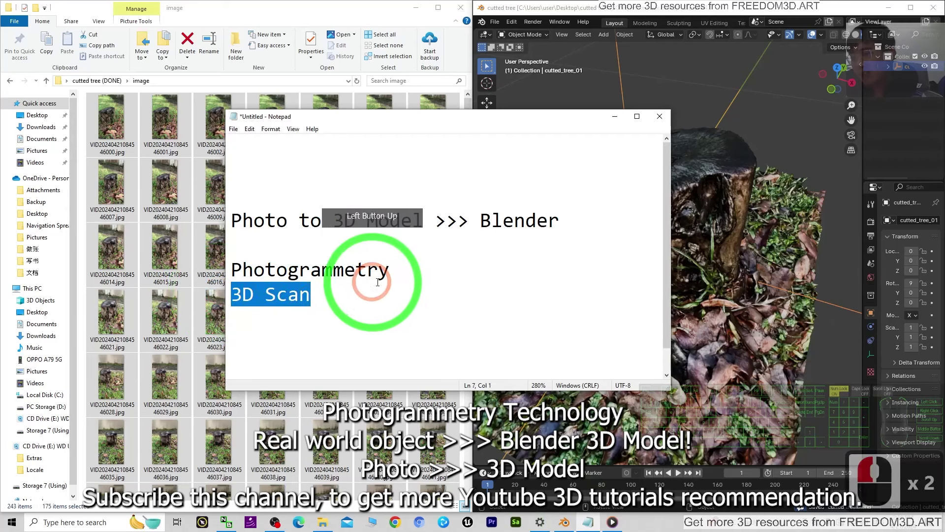
{"action": "left_click", "coordinate": [396, 273]}
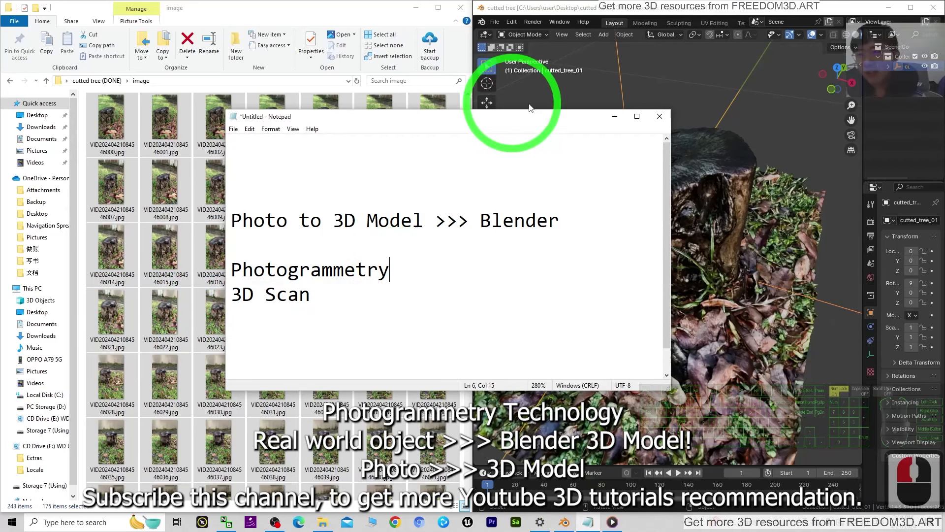
{"action": "left_click", "coordinate": [615, 117]}
{"action": "left_click", "coordinate": [674, 292]}
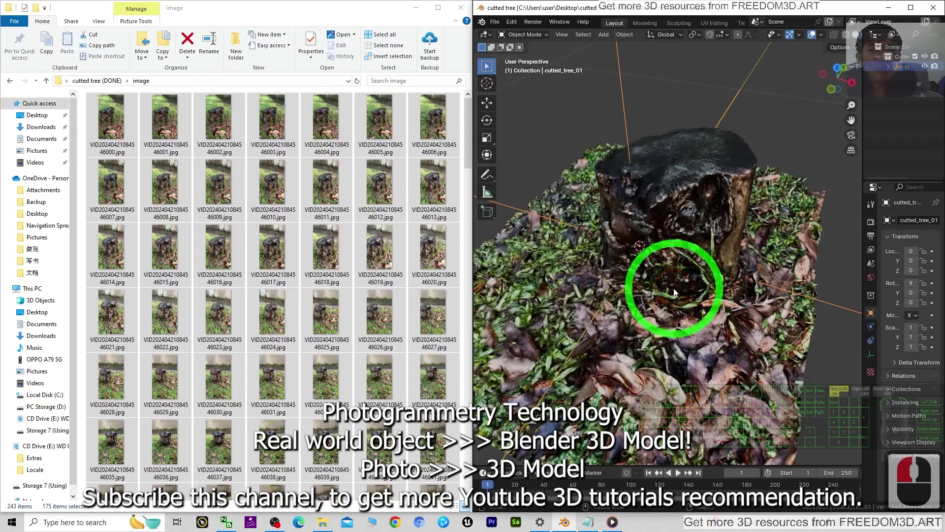
Clear the photo selection and close the image folder, Media Player and Blender
{"action": "left_click", "coordinate": [459, 241]}
{"action": "left_click", "coordinate": [462, 119]}
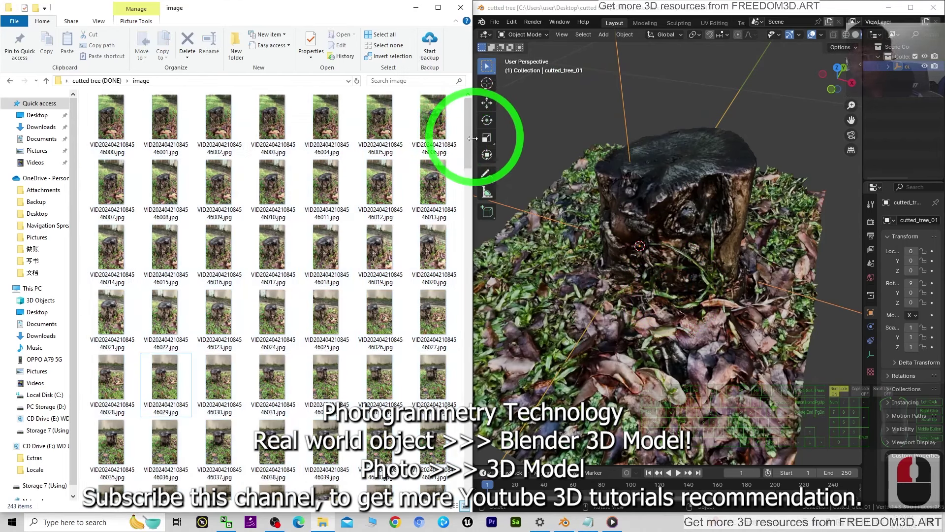
{"action": "left_click", "coordinate": [461, 7]}
{"action": "right_click", "coordinate": [610, 520]}
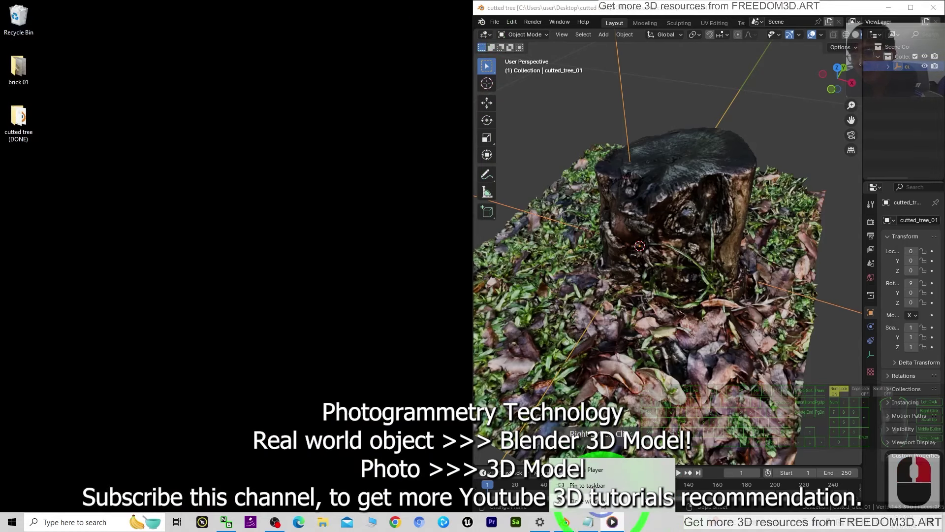
{"action": "left_click", "coordinate": [590, 501]}
{"action": "left_click", "coordinate": [927, 7]}
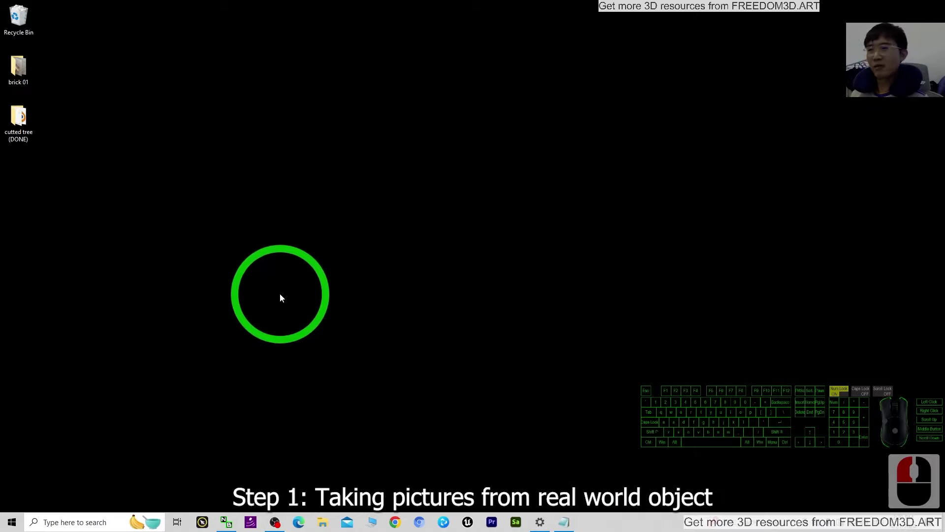
Open the "brick 01" folder from the desktop in a maximized window and look over its photos
{"action": "double_click", "coordinate": [37, 74]}
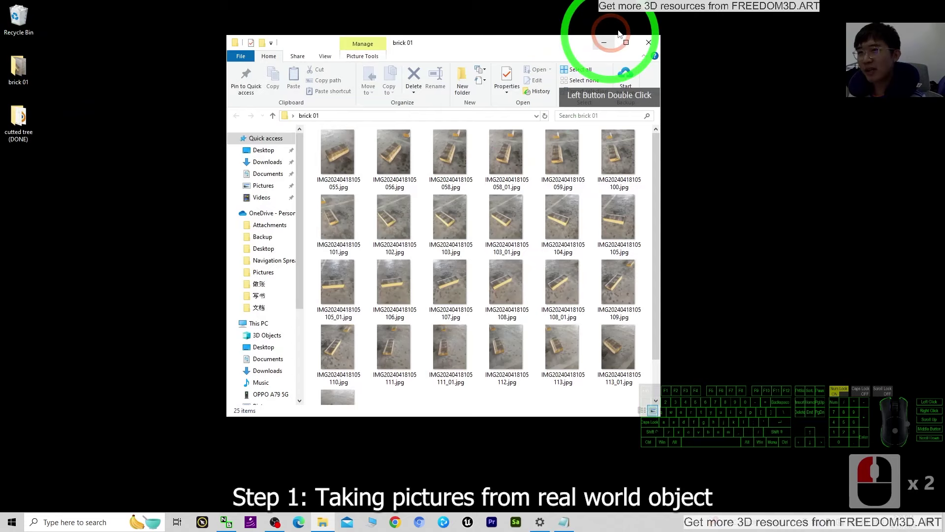
{"action": "left_click", "coordinate": [625, 44]}
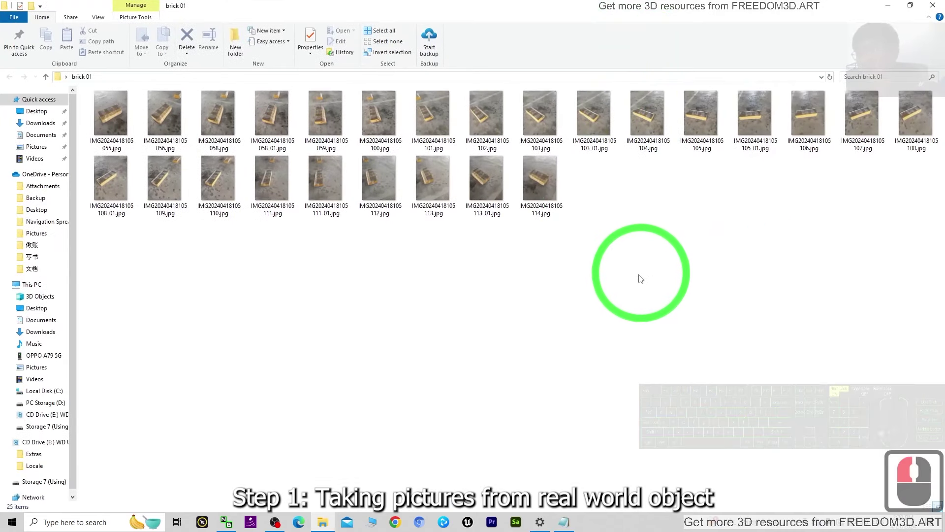
{"action": "left_click", "coordinate": [114, 117]}
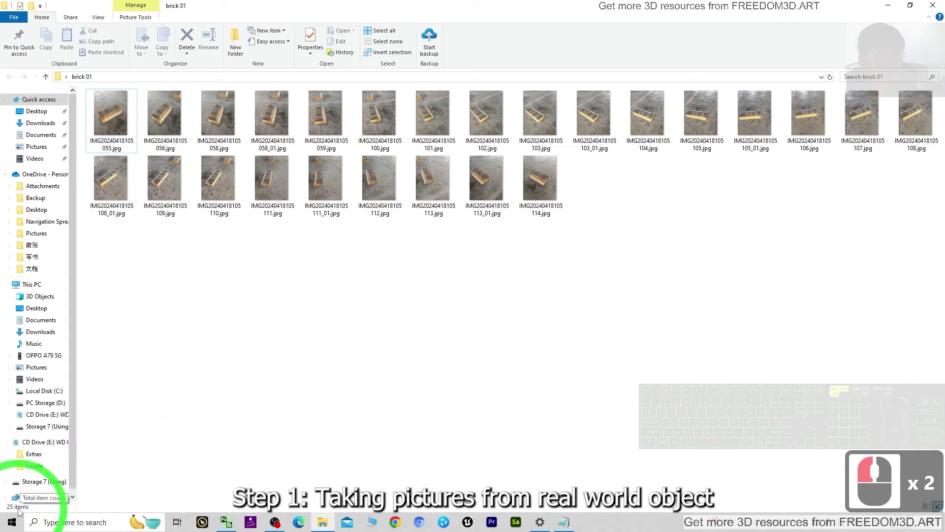
{"action": "left_click", "coordinate": [505, 391]}
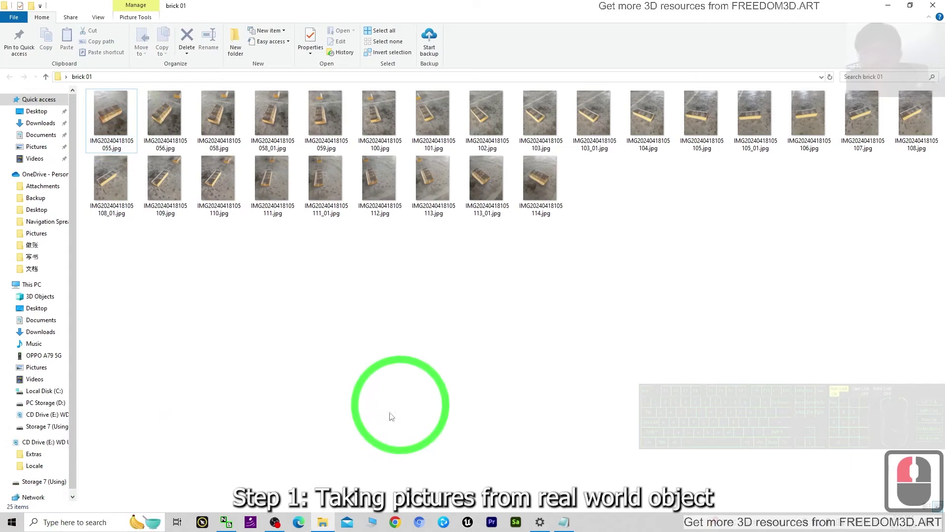
Browse the brick photos from IMG20240418105055.jpg to IMG20240418105100.jpg and inspect the last one's surface detail up close
{"action": "left_click", "coordinate": [96, 133]}
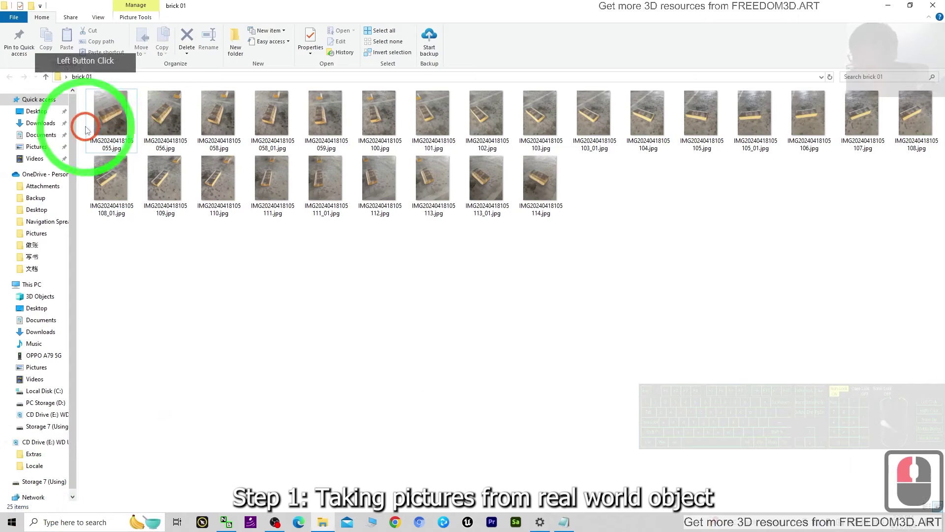
{"action": "double_click", "coordinate": [101, 116]}
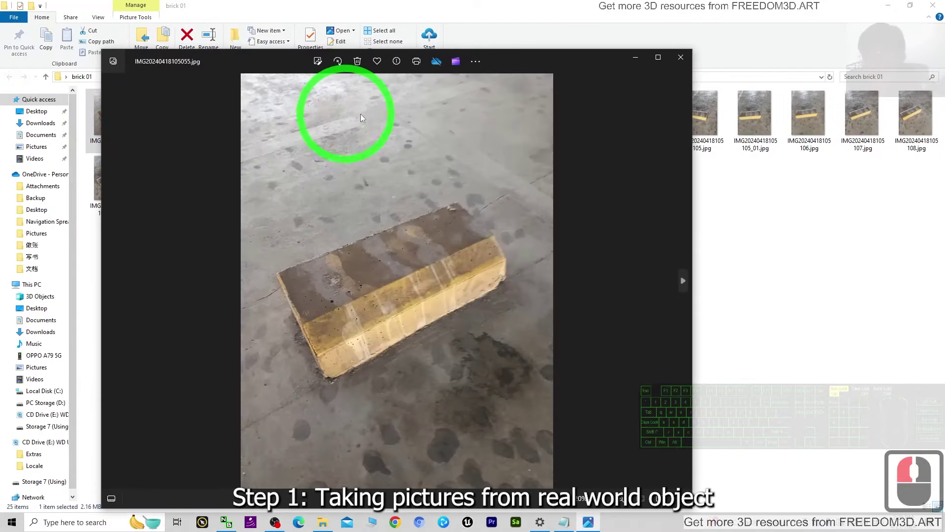
{"action": "key", "text": "Right"}
{"action": "key", "text": "Right"}
{"action": "key", "text": "Right"}
{"action": "key", "text": "Right"}
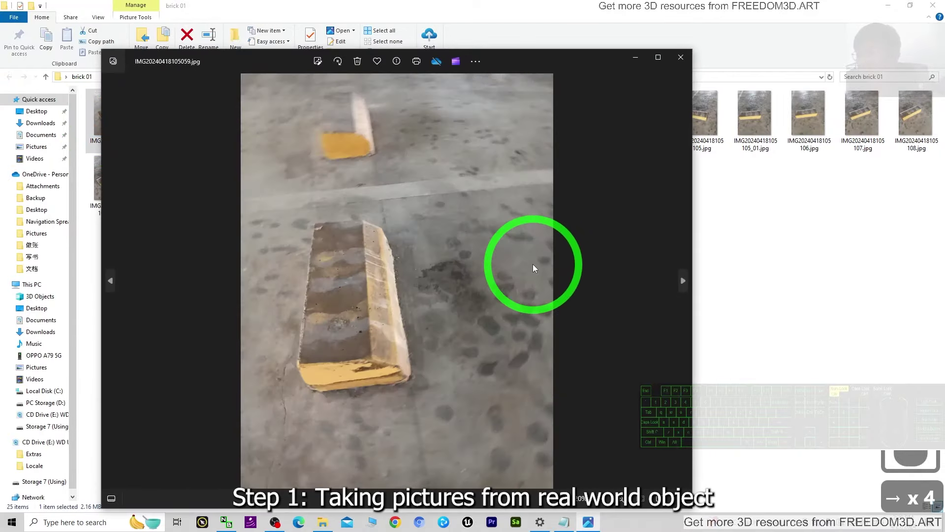
{"action": "key", "text": "Right"}
{"action": "scroll", "coordinate": [363, 329], "scroll_direction": "up", "scroll_amount": 13}
{"action": "scroll", "coordinate": [433, 350], "scroll_direction": "up", "scroll_amount": 6}
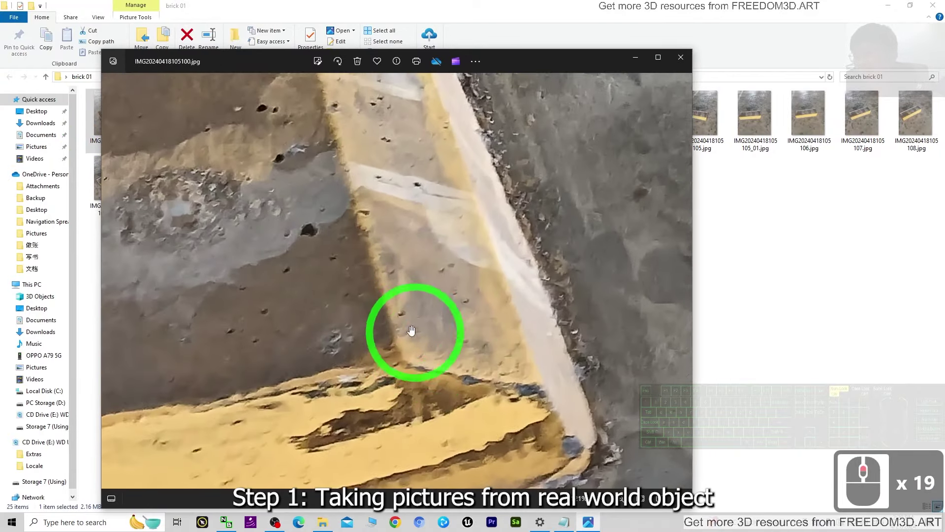
Zoom back out on the brick photo, browse onward through IMG20240418105105.jpg and the photos after it, and close the viewer
{"action": "scroll", "coordinate": [394, 327], "scroll_direction": "down", "scroll_amount": 20}
{"action": "scroll", "coordinate": [382, 326], "scroll_direction": "down", "scroll_amount": 7}
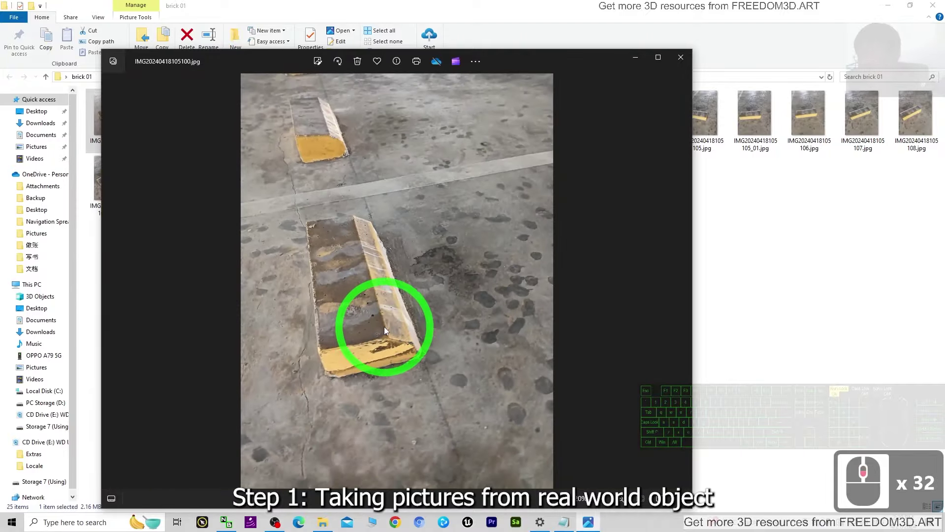
{"action": "key", "text": "Right"}
{"action": "key", "text": "Right"}
{"action": "key", "text": "Right"}
{"action": "key", "text": "Right"}
{"action": "key", "text": "Right"}
{"action": "key", "text": "Right"}
{"action": "key", "text": "Right"}
{"action": "key", "text": "Right"}
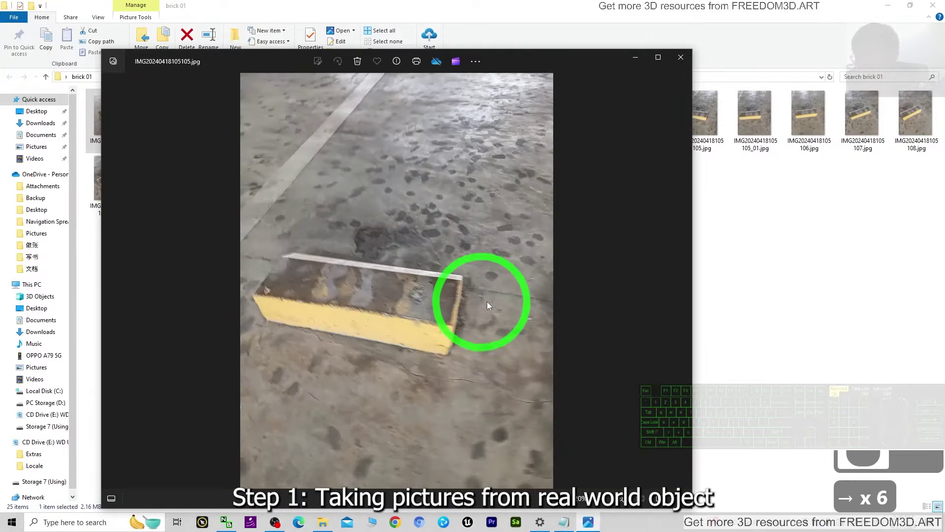
{"action": "left_click", "coordinate": [688, 60]}
Select all the brick photos in the folder to check the full set, and clear the selection
{"action": "left_click", "coordinate": [899, 249]}
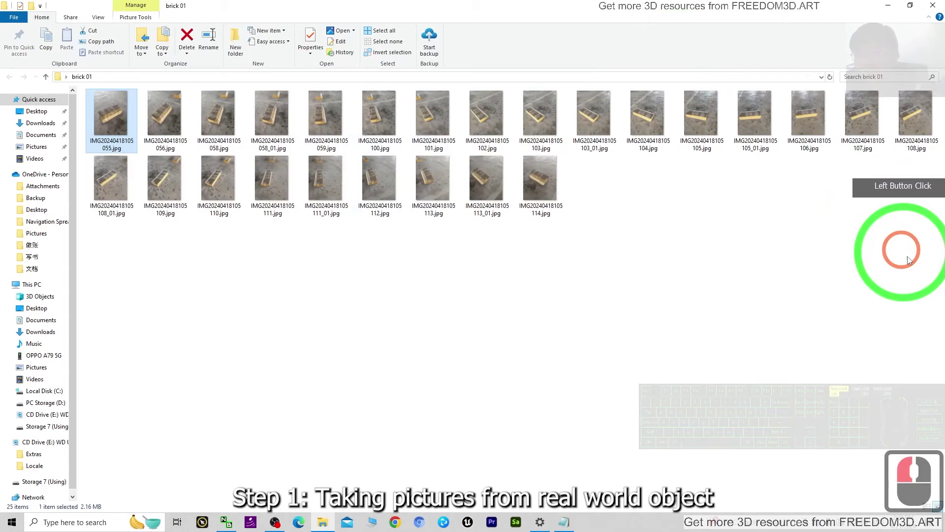
{"action": "left_click_drag", "start_coordinate": [899, 249], "coordinate": [30, 64]}
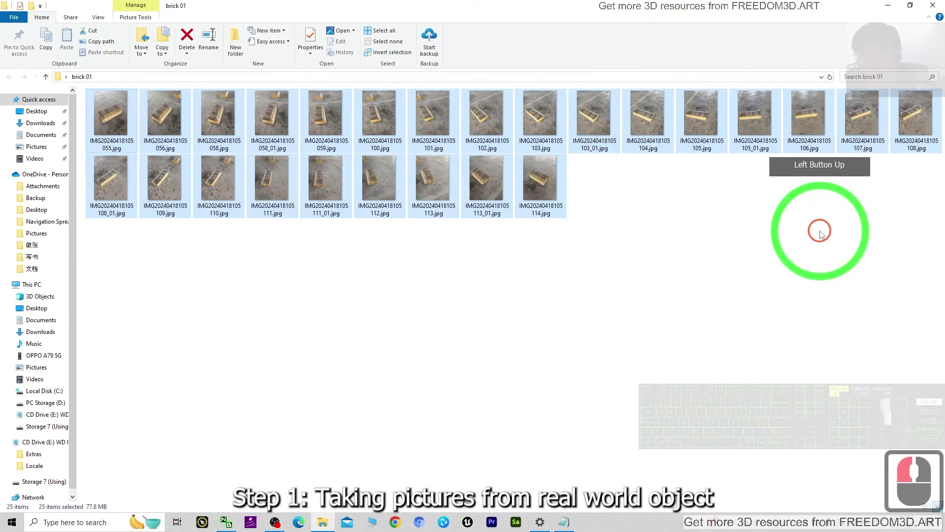
{"action": "left_click_drag", "start_coordinate": [911, 274], "coordinate": [648, 201]}
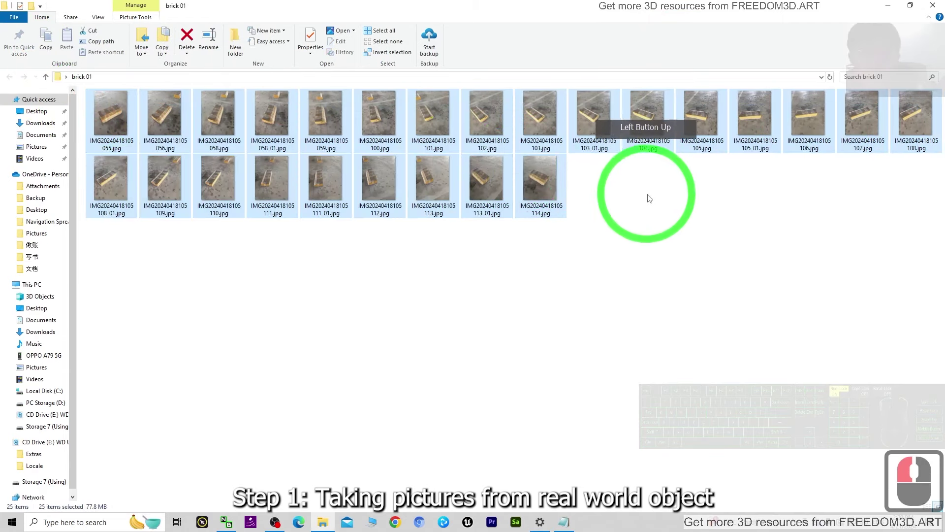
{"action": "left_click", "coordinate": [620, 249]}
Open IMG20240418105114.jpg, inspect the brick up close, and close the photo viewer
{"action": "left_click", "coordinate": [542, 201]}
{"action": "double_click", "coordinate": [541, 201]}
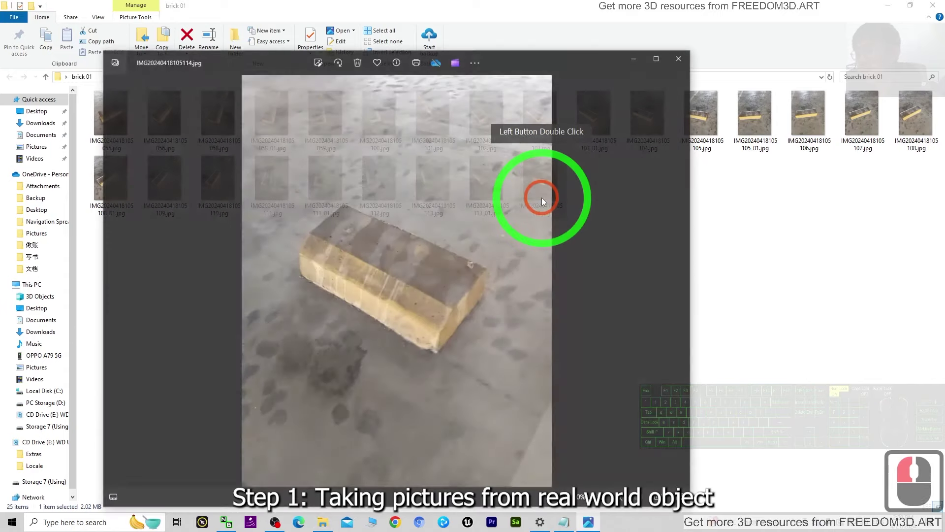
{"action": "scroll", "coordinate": [441, 294], "scroll_direction": "up", "scroll_amount": 5}
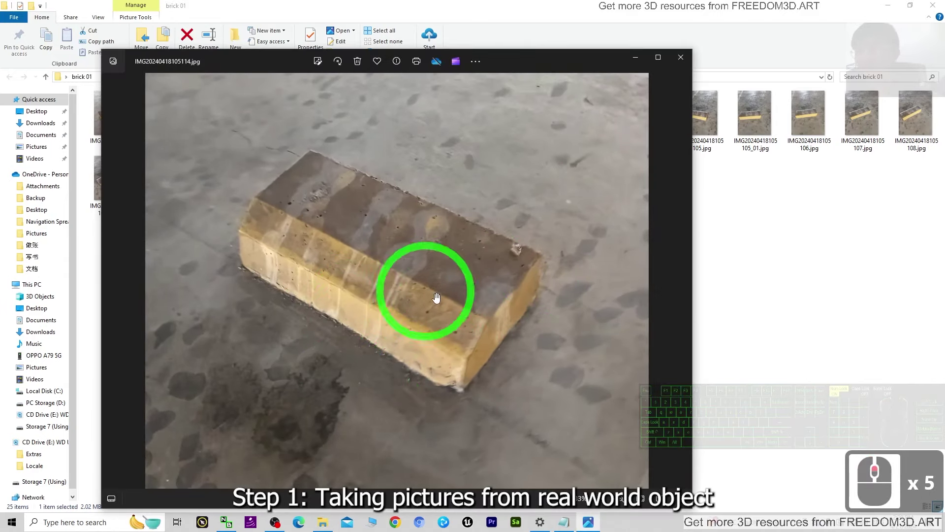
{"action": "scroll", "coordinate": [446, 298], "scroll_direction": "down", "scroll_amount": 4}
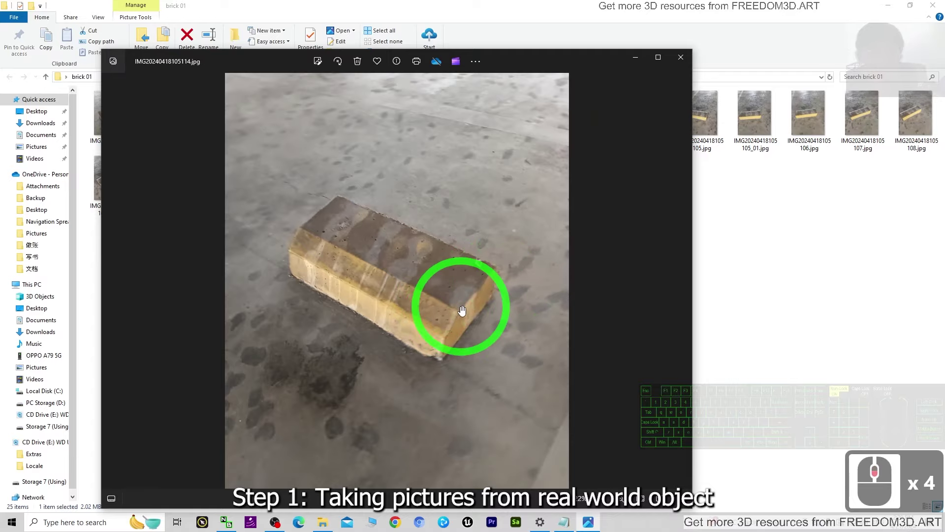
{"action": "left_click", "coordinate": [680, 56]}
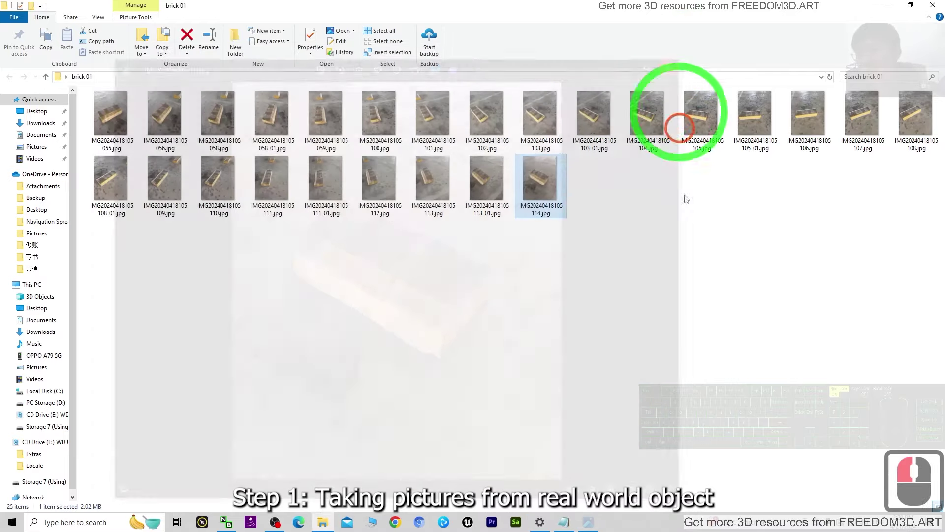
{"action": "left_click", "coordinate": [651, 310]}
Restore the "brick 01" folder window to a smaller size and launch Adobe Substance 3D Sampler
{"action": "double_click", "coordinate": [877, 7]}
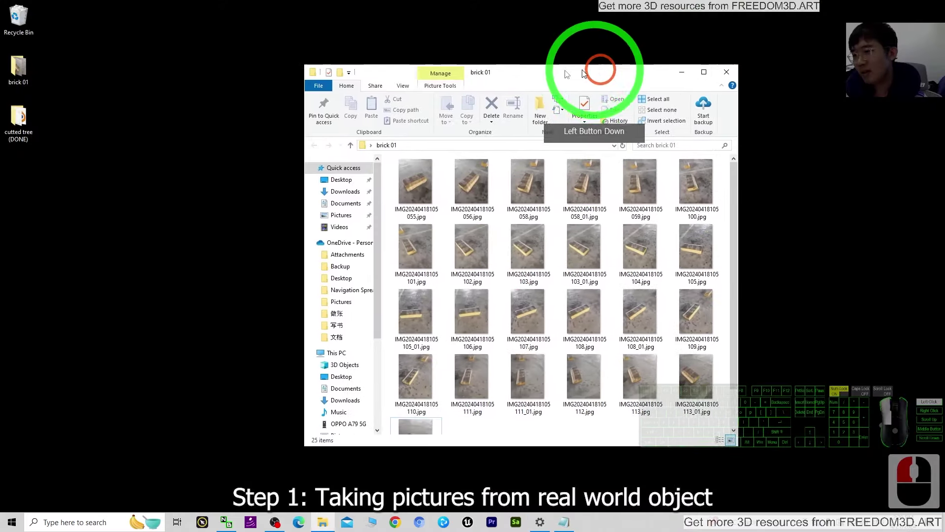
{"action": "left_click", "coordinate": [515, 522]}
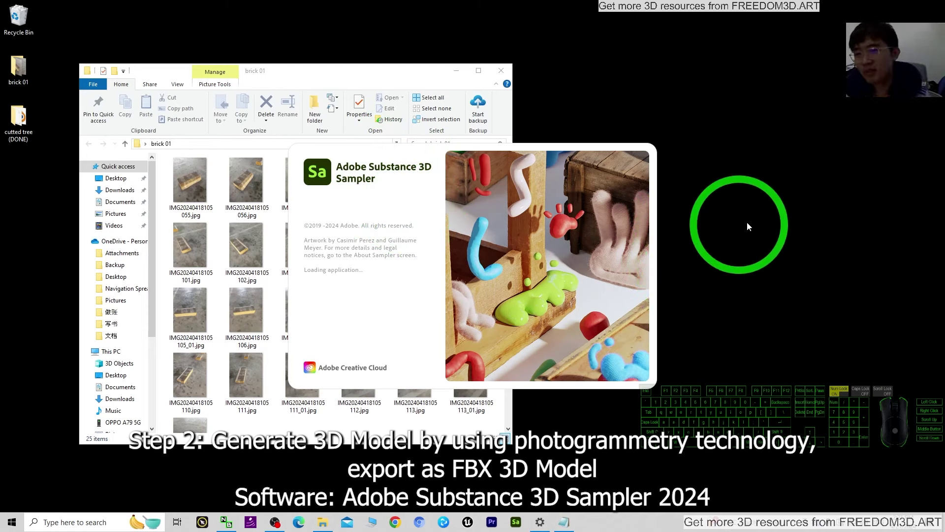
{"action": "right_click", "coordinate": [705, 143]}
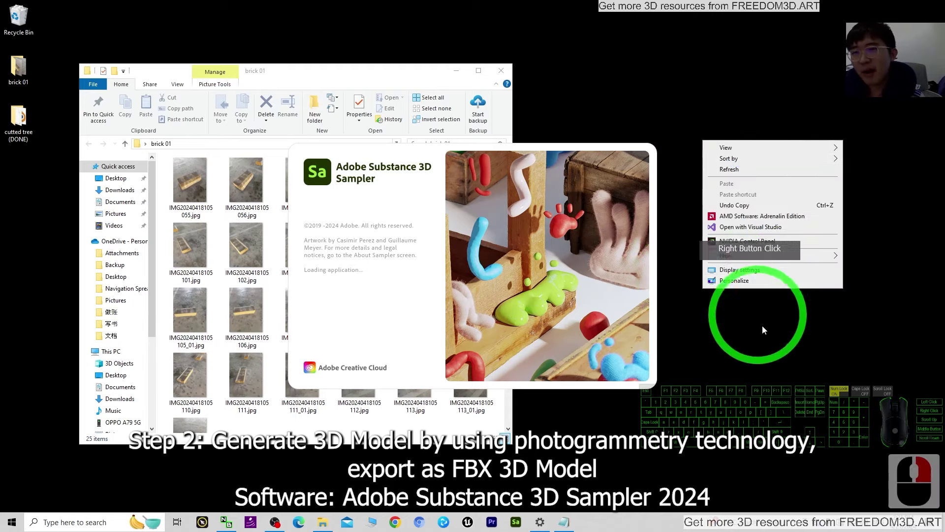
{"action": "left_click", "coordinate": [812, 390]}
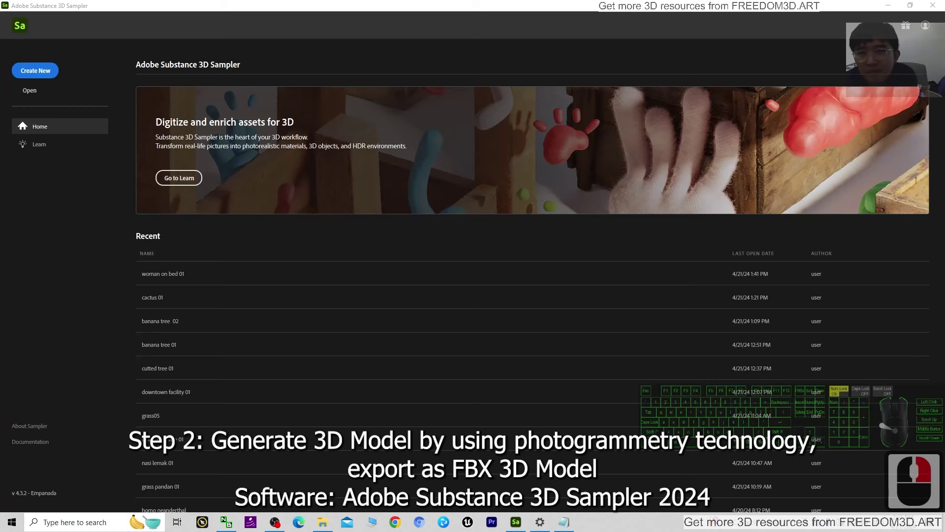
{"action": "left_click", "coordinate": [132, 43]}
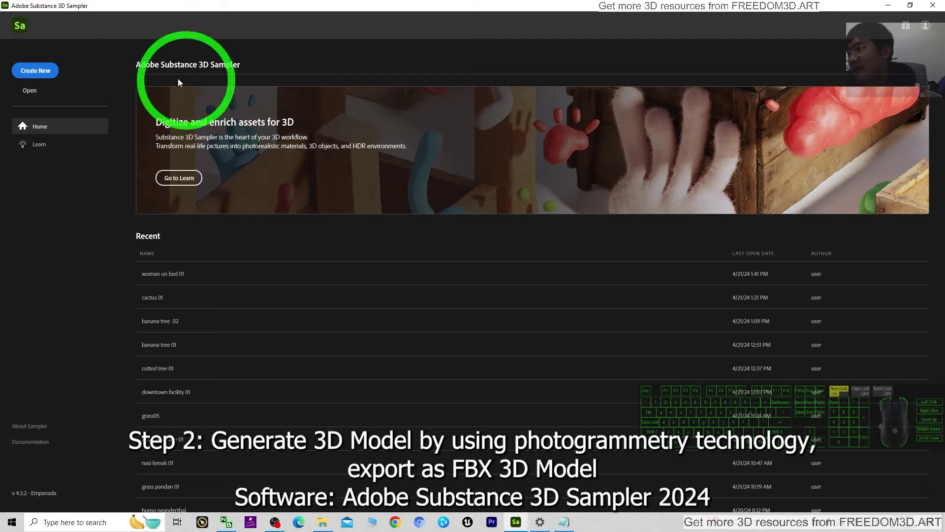
Create a new project, restore the Sampler window to a smaller size, and start a 3D Capture (beta)
{"action": "left_click", "coordinate": [43, 70]}
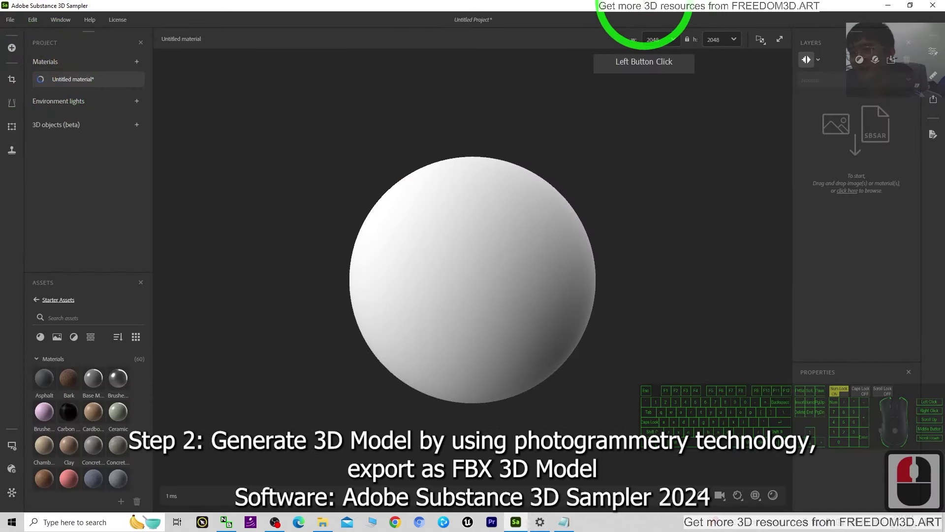
{"action": "left_click_drag", "start_coordinate": [645, 10], "coordinate": [547, 46]}
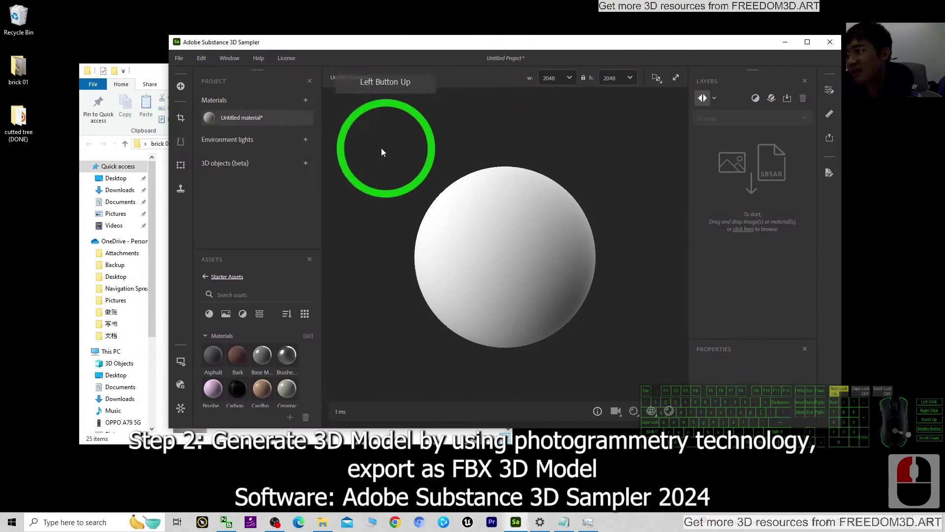
{"action": "left_click", "coordinate": [181, 87]}
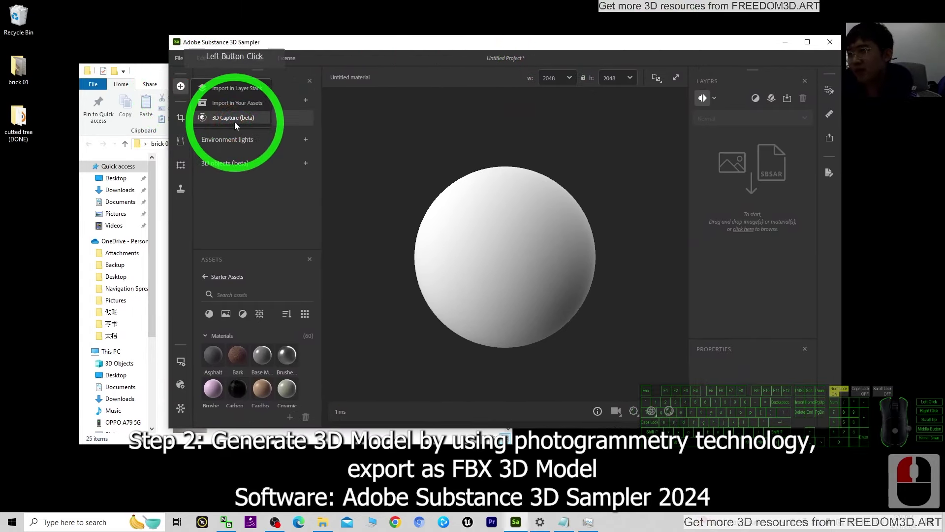
{"action": "left_click", "coordinate": [231, 121]}
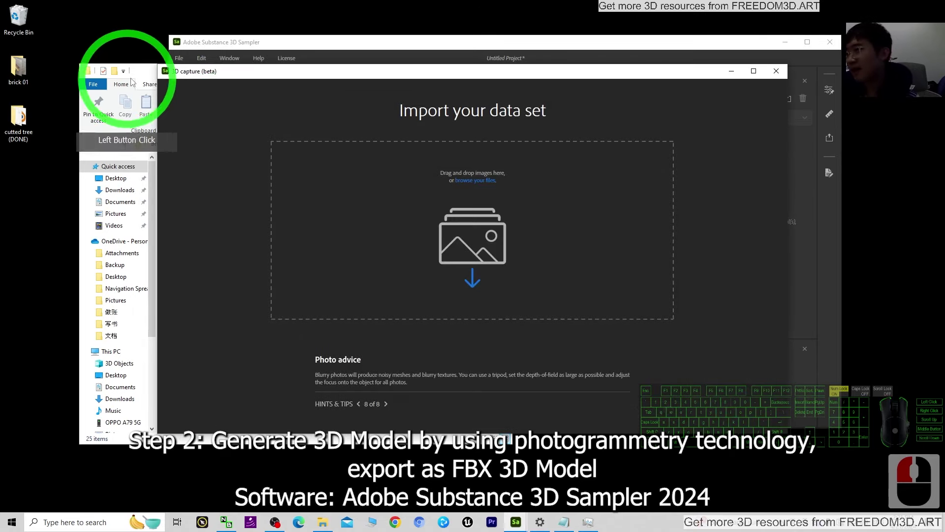
Select all the photos in the "brick 01" folder and import them as the 3D capture data set
{"action": "left_click", "coordinate": [132, 83]}
{"action": "left_click_drag", "start_coordinate": [143, 59], "coordinate": [224, 430]}
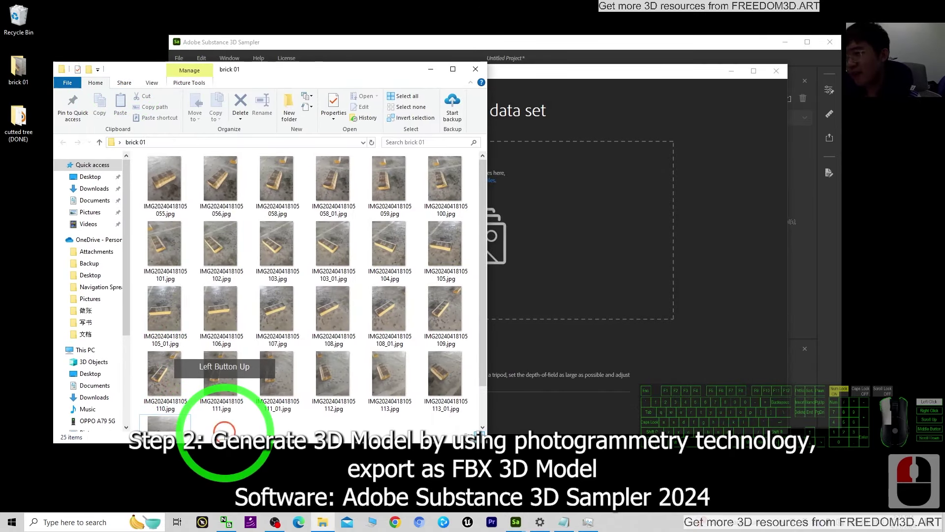
{"action": "scroll", "coordinate": [231, 424], "scroll_direction": "down", "scroll_amount": 5}
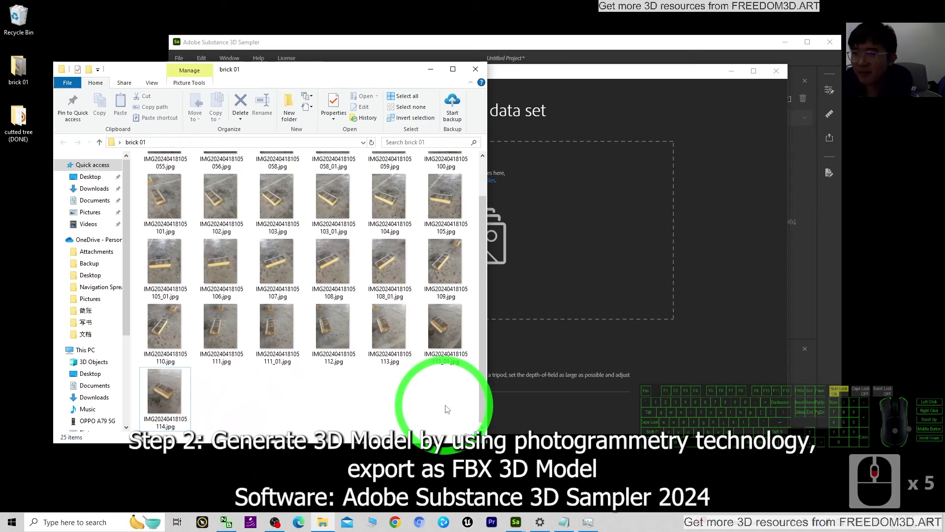
{"action": "left_click_drag", "start_coordinate": [458, 421], "coordinate": [376, 354]}
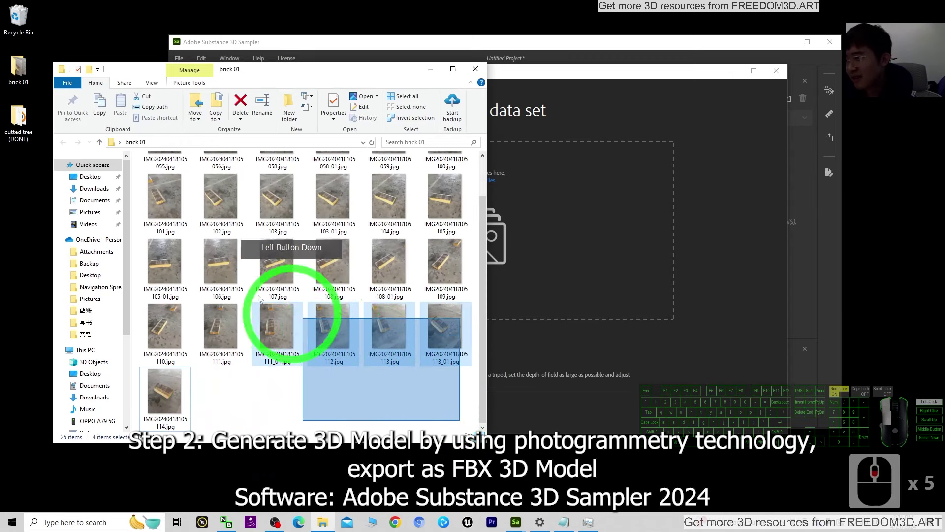
{"action": "left_click_drag", "start_coordinate": [259, 298], "coordinate": [76, 111]}
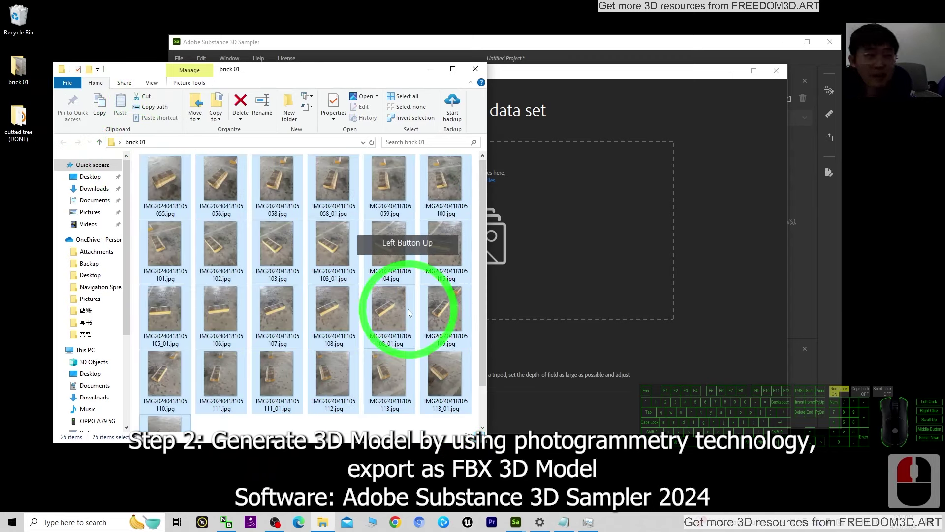
{"action": "left_click_drag", "start_coordinate": [264, 177], "coordinate": [264, 176]}
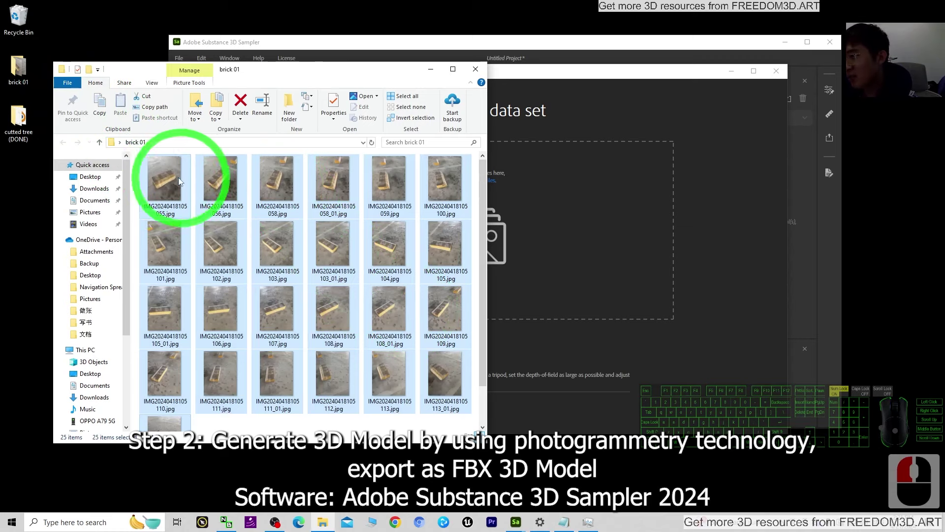
{"action": "left_click_drag", "start_coordinate": [218, 252], "coordinate": [561, 241]}
{"action": "left_click", "coordinate": [560, 176]}
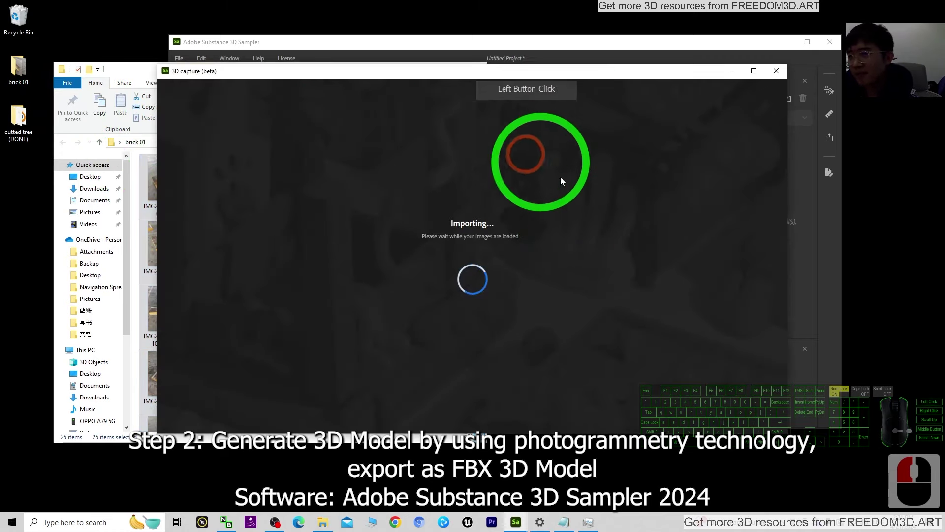
Submit the photos for alignment with Normal (Recommended) precision and Default photo ordering, and minimize the "brick 01" folder
{"action": "left_click", "coordinate": [567, 247]}
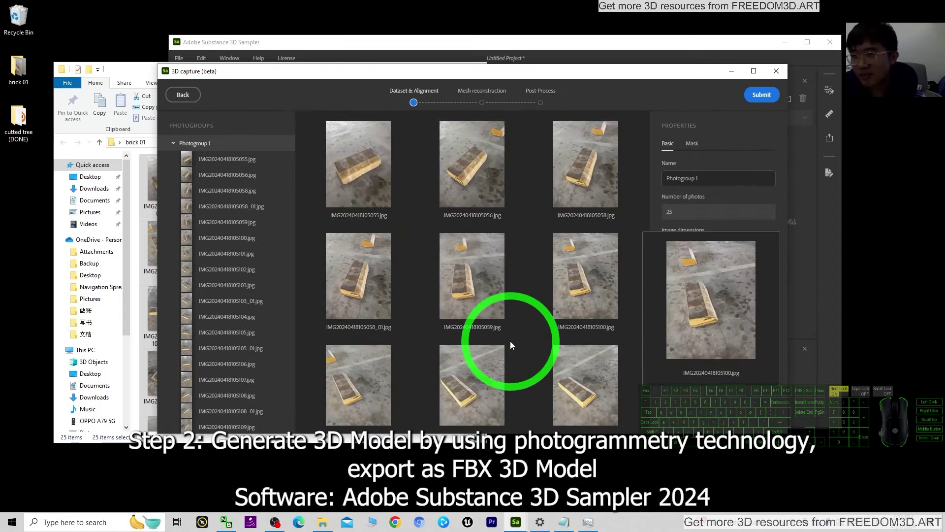
{"action": "left_click", "coordinate": [771, 99]}
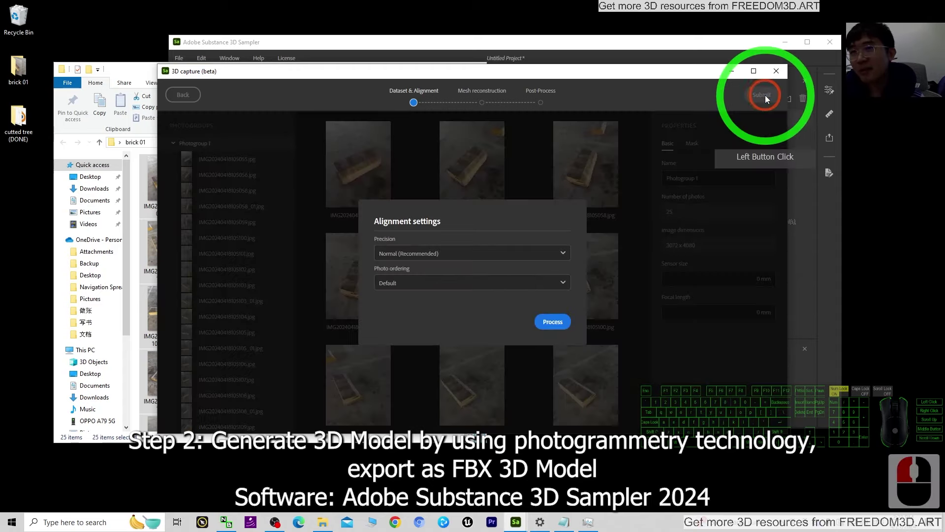
{"action": "left_click", "coordinate": [552, 322]}
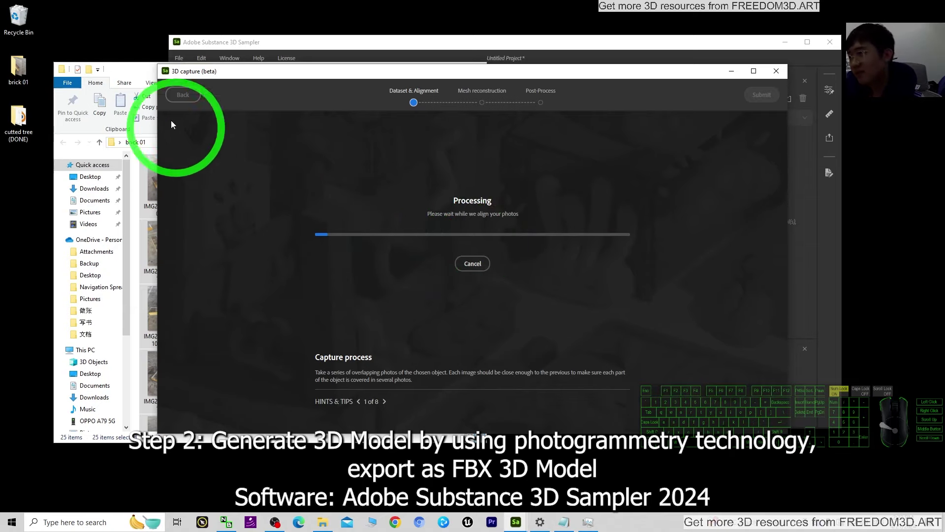
{"action": "left_click", "coordinate": [130, 75]}
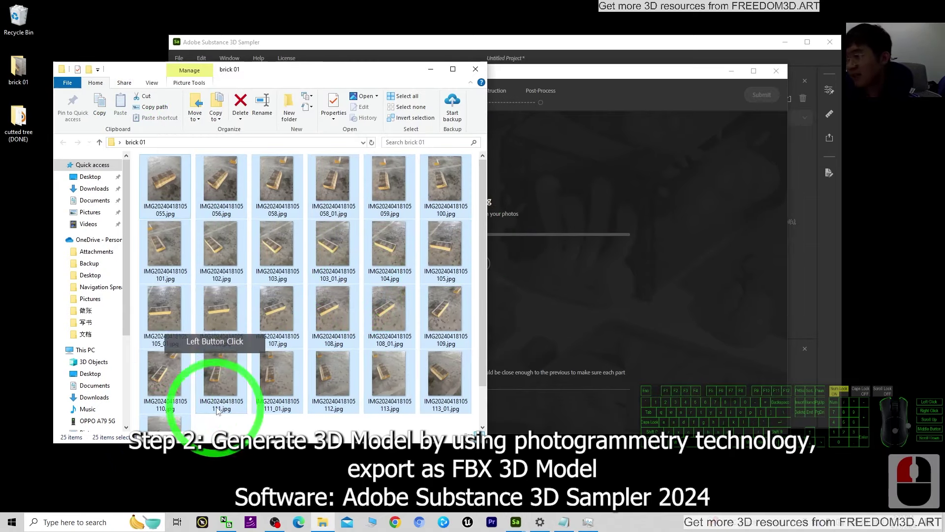
{"action": "left_click", "coordinate": [430, 74]}
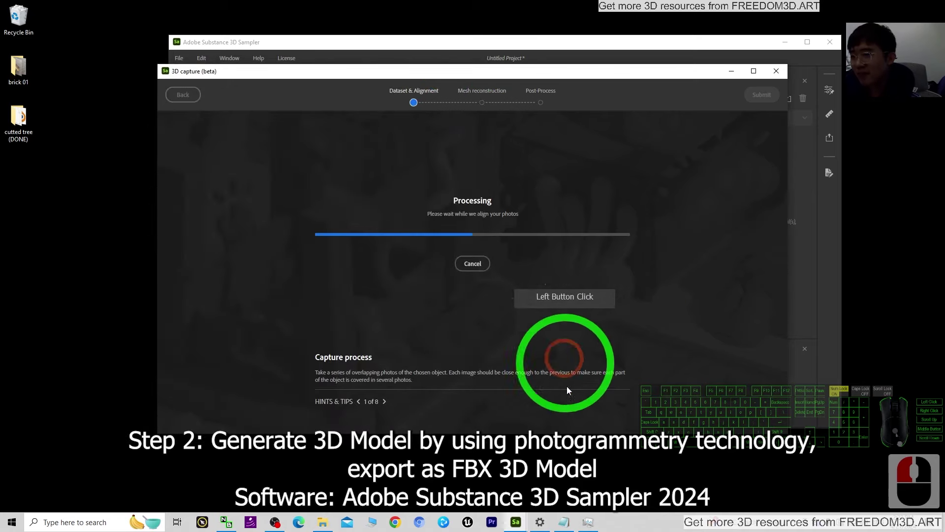
Check CPU and GPU performance in Task Manager during the photo alignment, and minimize it again
{"action": "left_click", "coordinate": [588, 522]}
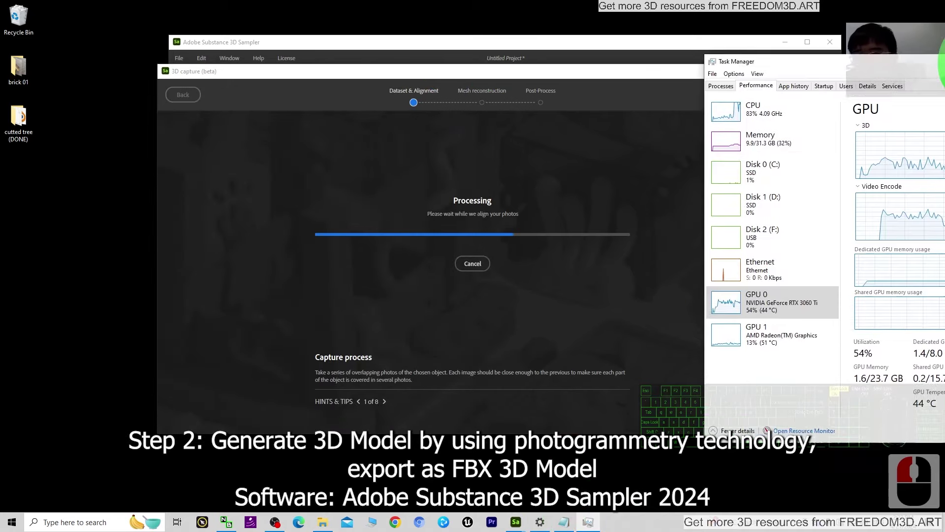
{"action": "left_click_drag", "start_coordinate": [840, 102], "coordinate": [790, 104]}
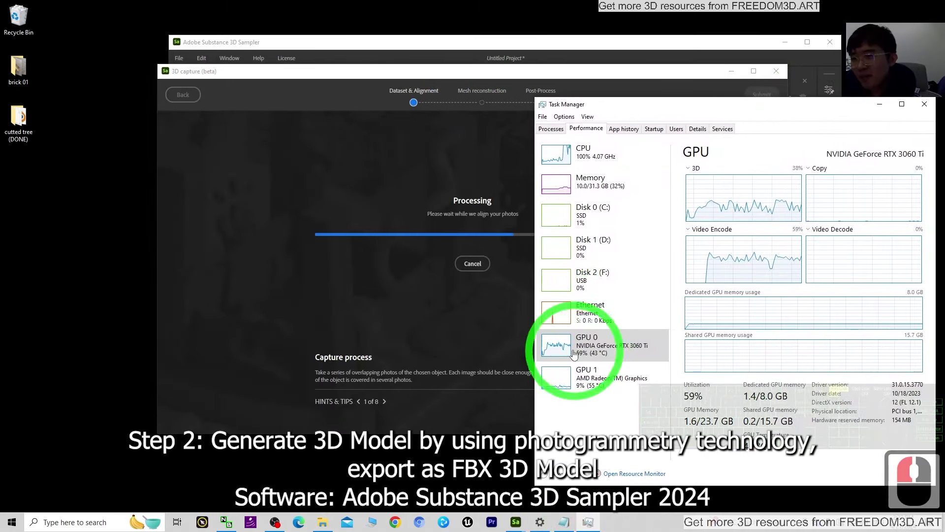
{"action": "left_click_drag", "start_coordinate": [763, 105], "coordinate": [719, 101]}
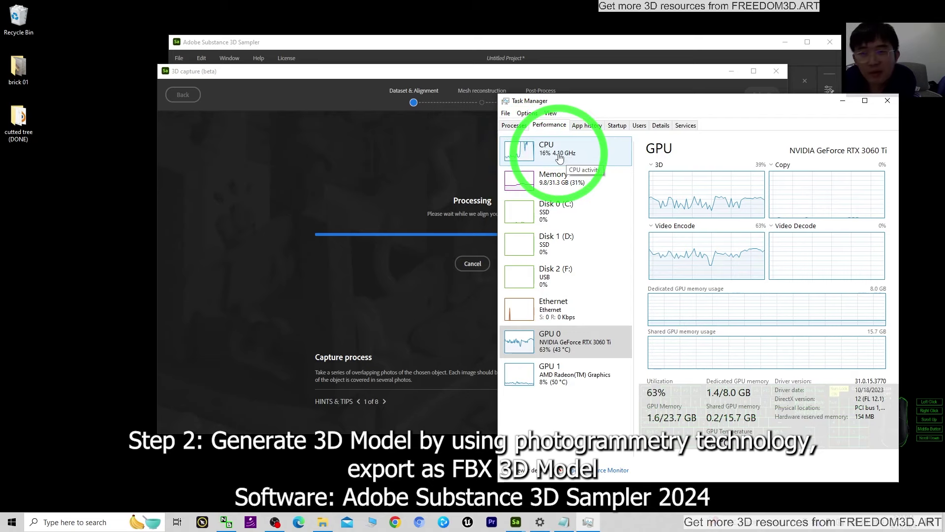
{"action": "left_click", "coordinate": [842, 102]}
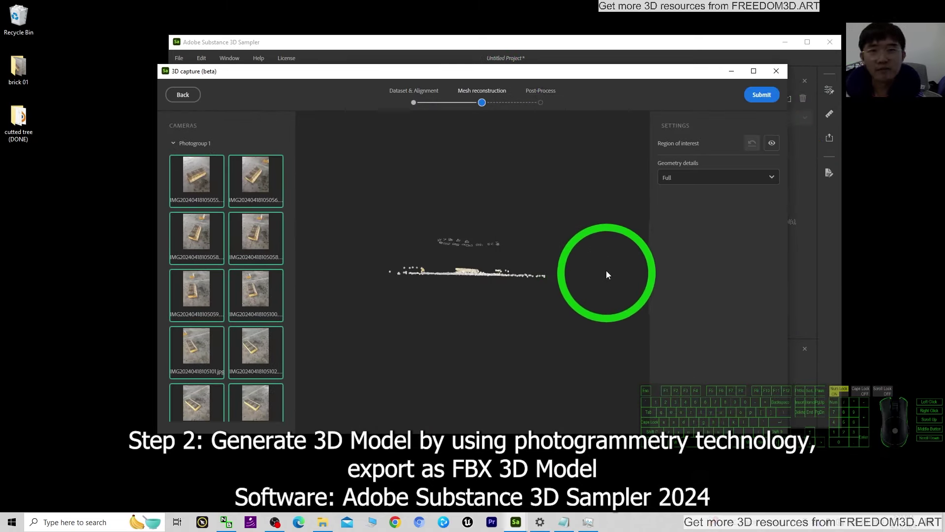
Examine the aligned point cloud and the camera positions around the brick from several angles
{"action": "left_click_drag", "start_coordinate": [609, 261], "coordinate": [599, 308]}
{"action": "scroll", "coordinate": [572, 301], "scroll_direction": "up", "scroll_amount": 8}
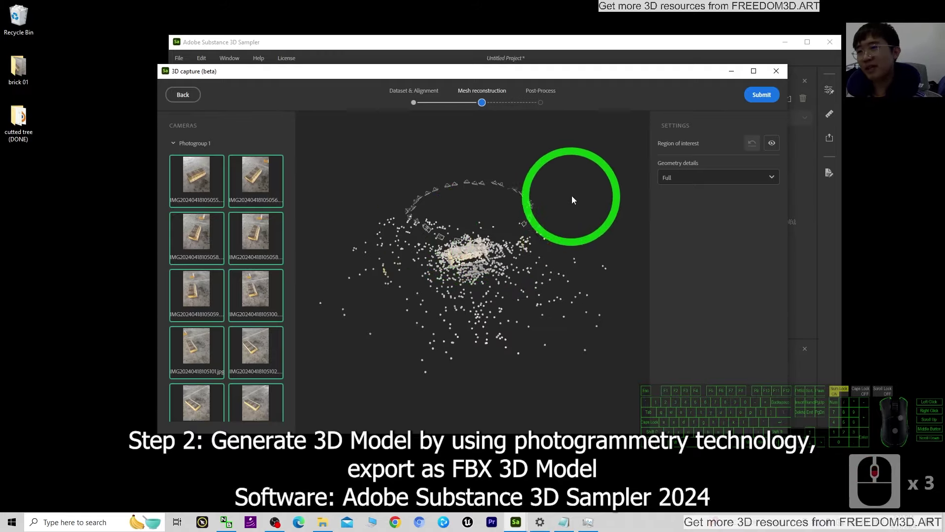
{"action": "scroll", "coordinate": [604, 217], "scroll_direction": "up", "scroll_amount": 1}
{"action": "scroll", "coordinate": [598, 233], "scroll_direction": "down", "scroll_amount": 2}
{"action": "left_click_drag", "start_coordinate": [602, 209], "coordinate": [531, 218]}
{"action": "left_click_drag", "start_coordinate": [364, 224], "coordinate": [450, 233]}
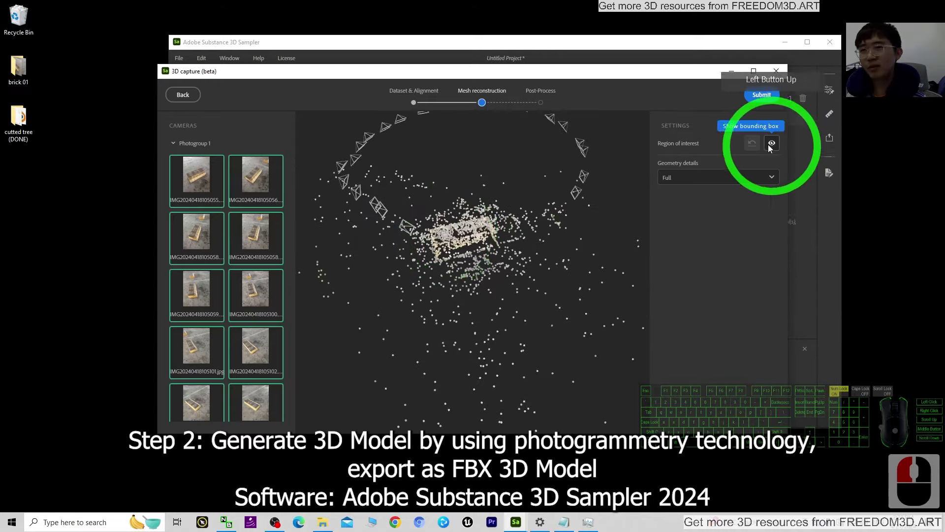
Show the region-of-interest bounding box, extend its height around the brick's points, and hide the box to inspect the point cloud
{"action": "left_click", "coordinate": [772, 144]}
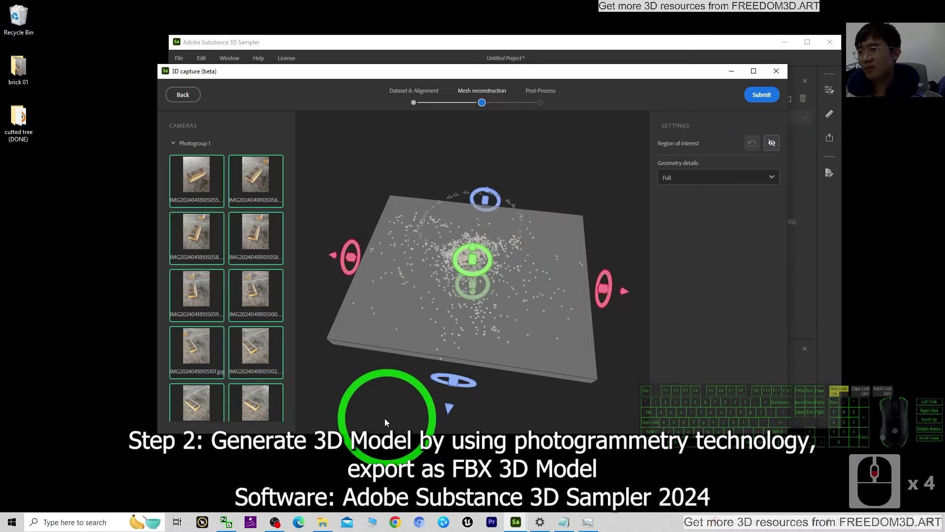
{"action": "left_click_drag", "start_coordinate": [372, 386], "coordinate": [511, 345]}
{"action": "left_click_drag", "start_coordinate": [501, 260], "coordinate": [492, 231]}
{"action": "left_click", "coordinate": [322, 237]}
{"action": "left_click", "coordinate": [771, 144]}
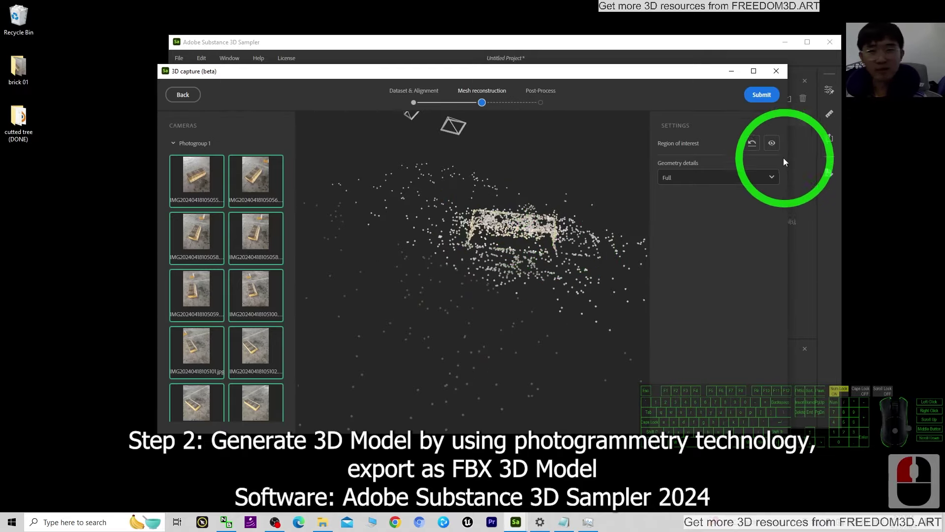
Show the bounding box again and pull its sides inward to exclude the stray points around the brick
{"action": "left_click", "coordinate": [772, 143]}
{"action": "left_click_drag", "start_coordinate": [627, 205], "coordinate": [498, 278]}
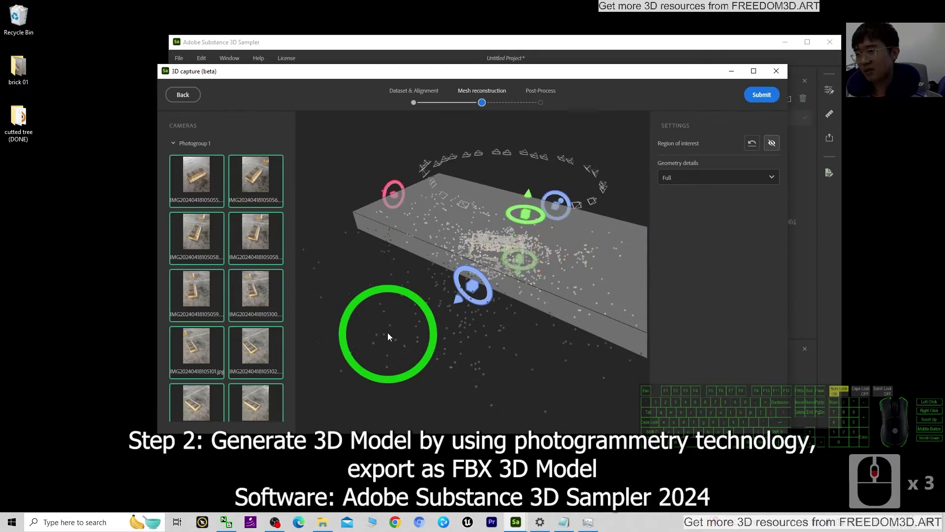
{"action": "left_click_drag", "start_coordinate": [388, 332], "coordinate": [538, 206]}
{"action": "left_click_drag", "start_coordinate": [566, 243], "coordinate": [419, 242]}
{"action": "left_click_drag", "start_coordinate": [597, 359], "coordinate": [434, 312]}
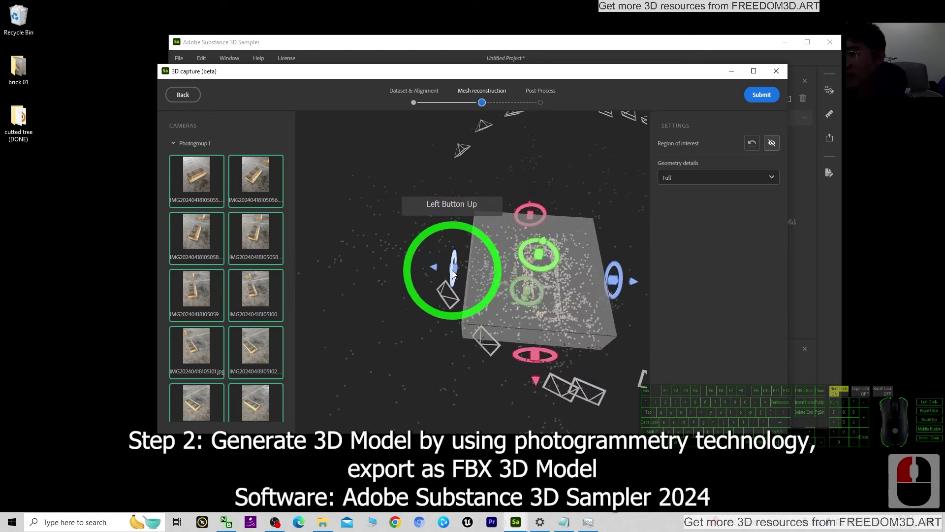
{"action": "left_click_drag", "start_coordinate": [454, 274], "coordinate": [479, 274]}
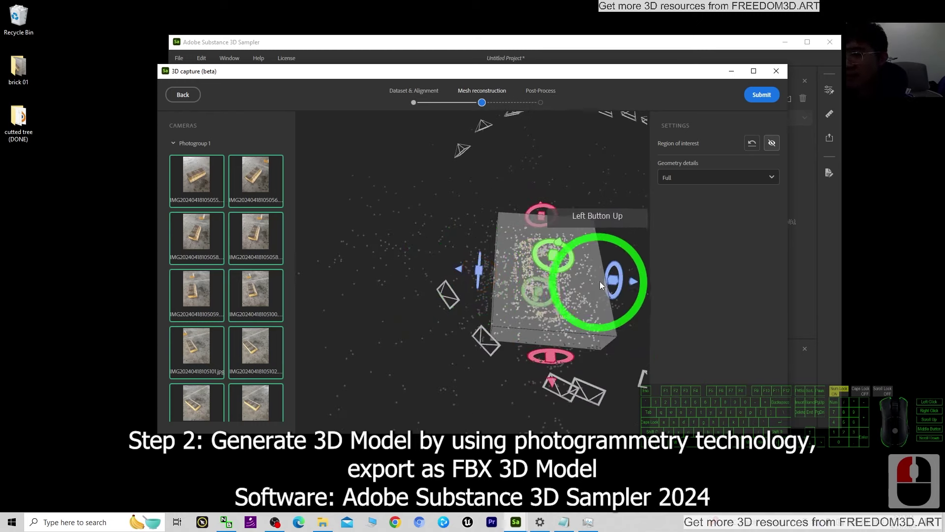
{"action": "left_click_drag", "start_coordinate": [612, 283], "coordinate": [596, 284]}
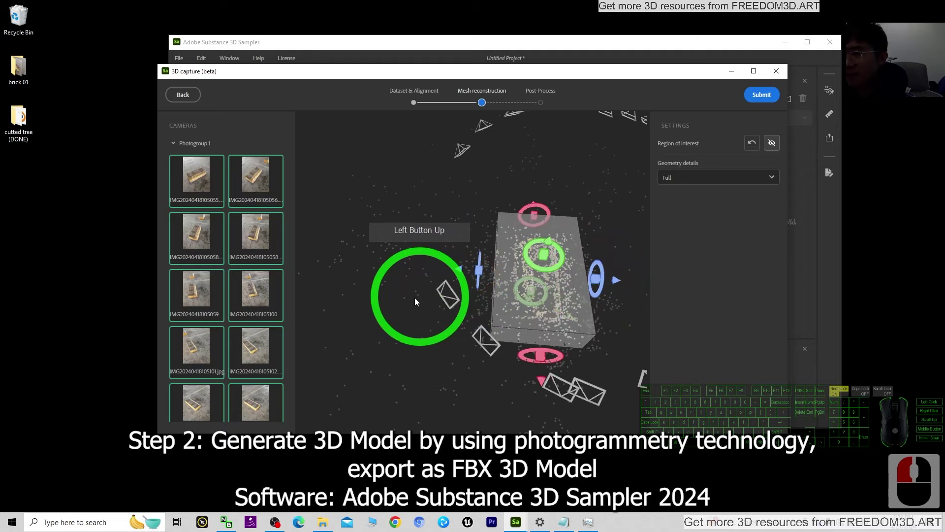
Tighten the bounding box at both ends of the brick and submit the mesh reconstruction with Full geometry details
{"action": "middle_click_drag", "start_coordinate": [409, 356], "coordinate": [498, 349]}
{"action": "left_click_drag", "start_coordinate": [497, 350], "coordinate": [554, 315]}
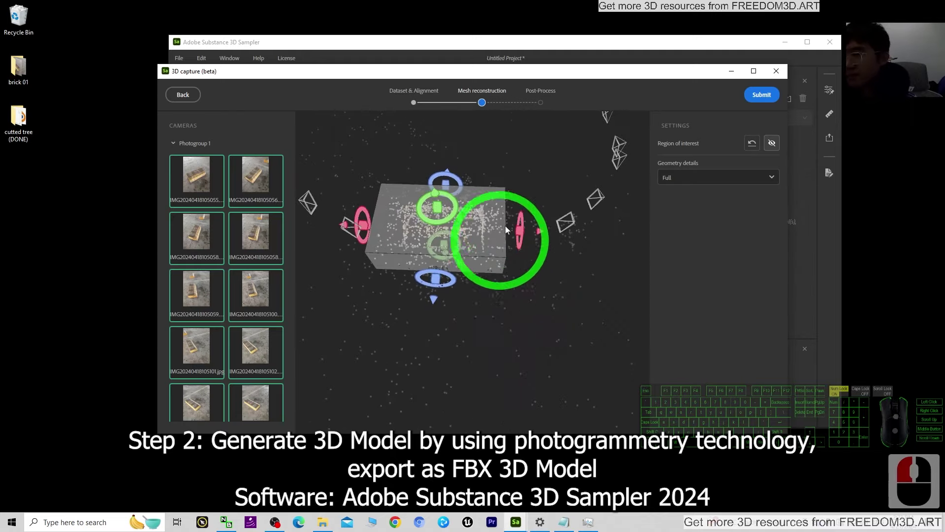
{"action": "left_click_drag", "start_coordinate": [518, 235], "coordinate": [514, 231]}
{"action": "left_click_drag", "start_coordinate": [365, 223], "coordinate": [376, 229]}
{"action": "left_click_drag", "start_coordinate": [551, 373], "coordinate": [763, 93]}
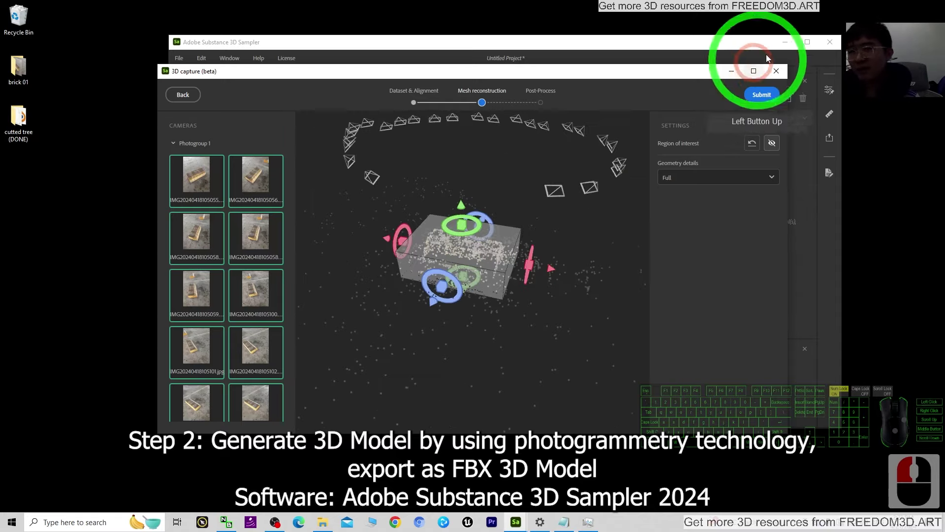
{"action": "left_click", "coordinate": [761, 95]}
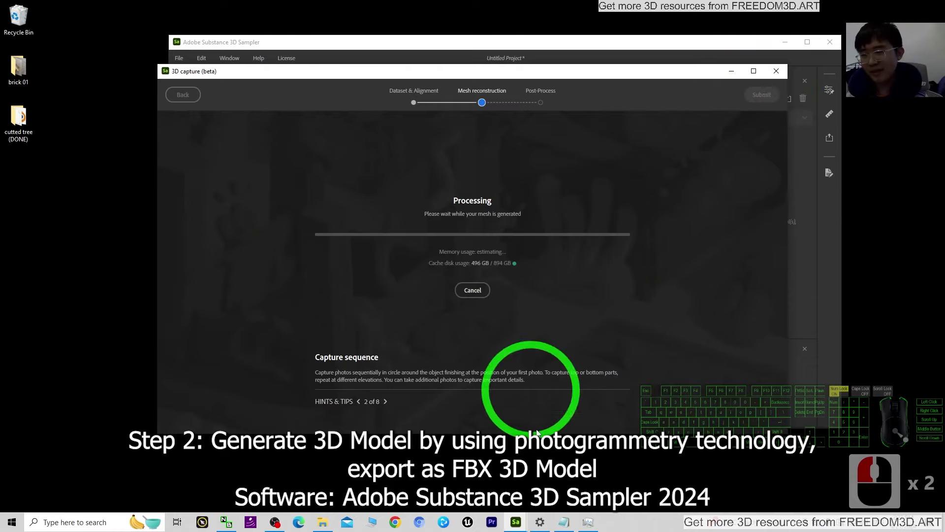
Open Task Manager beside the 3D capture window to monitor the system load during mesh generation
{"action": "left_click", "coordinate": [593, 527]}
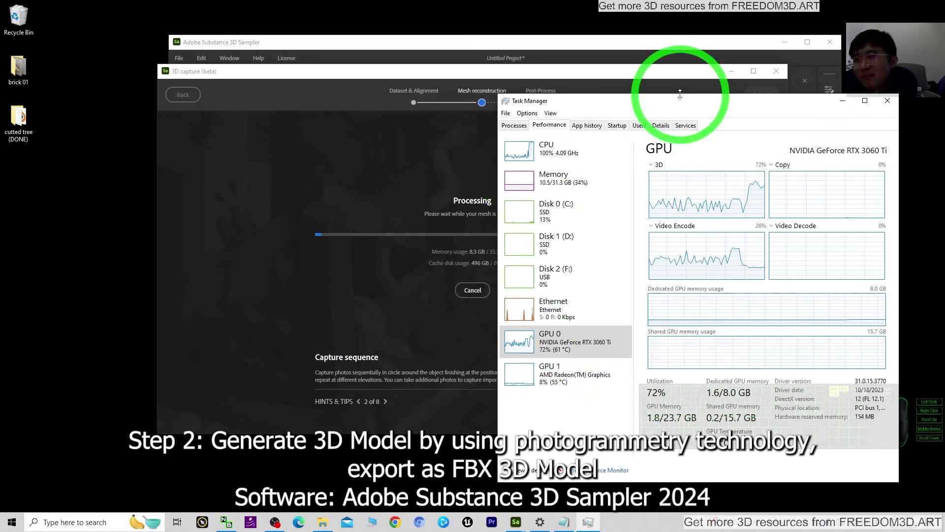
{"action": "left_click_drag", "start_coordinate": [652, 96], "coordinate": [698, 84]}
{"action": "left_click_drag", "start_coordinate": [520, 74], "coordinate": [403, 76]}
{"action": "left_click_drag", "start_coordinate": [717, 87], "coordinate": [751, 75]}
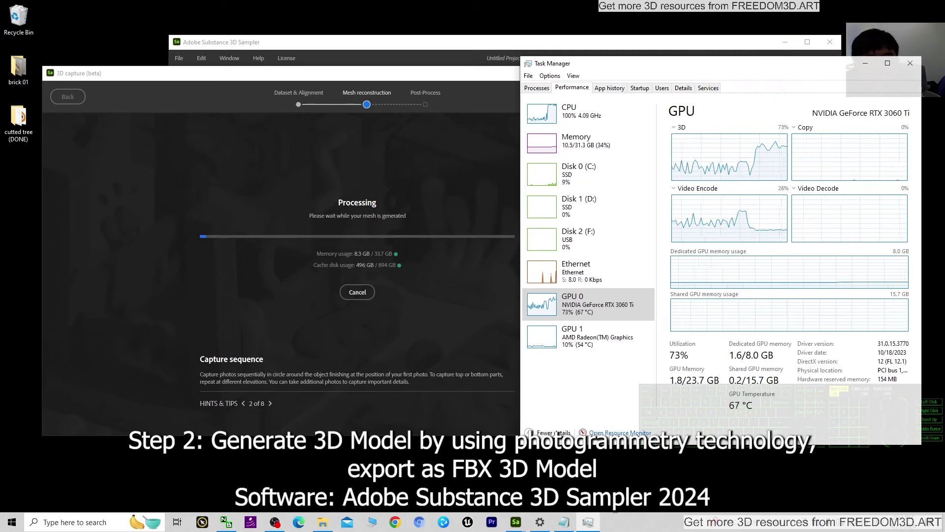
{"action": "left_click", "coordinate": [275, 521]}
{"action": "left_click", "coordinate": [398, 75]}
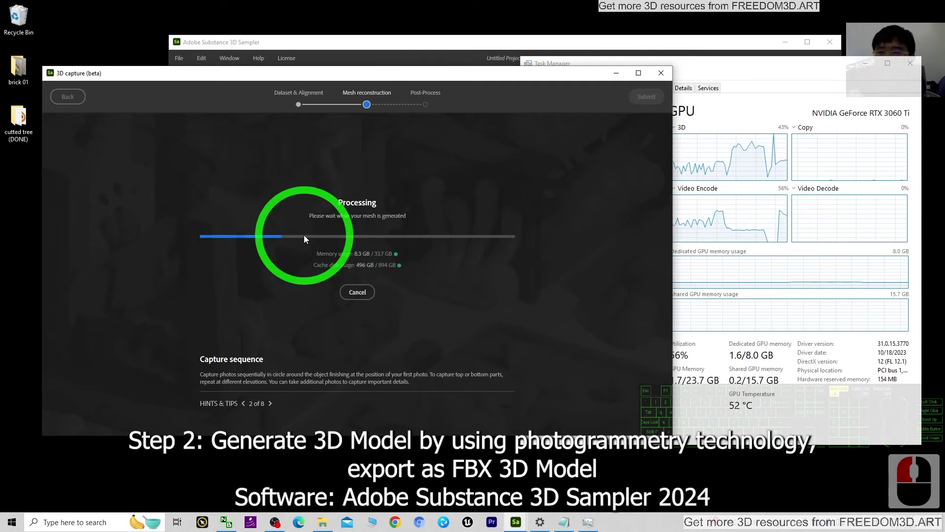
Compare the CPU and GPU 0 performance graphs while the mesh is processing, and minimize Task Manager
{"action": "left_click", "coordinate": [727, 69]}
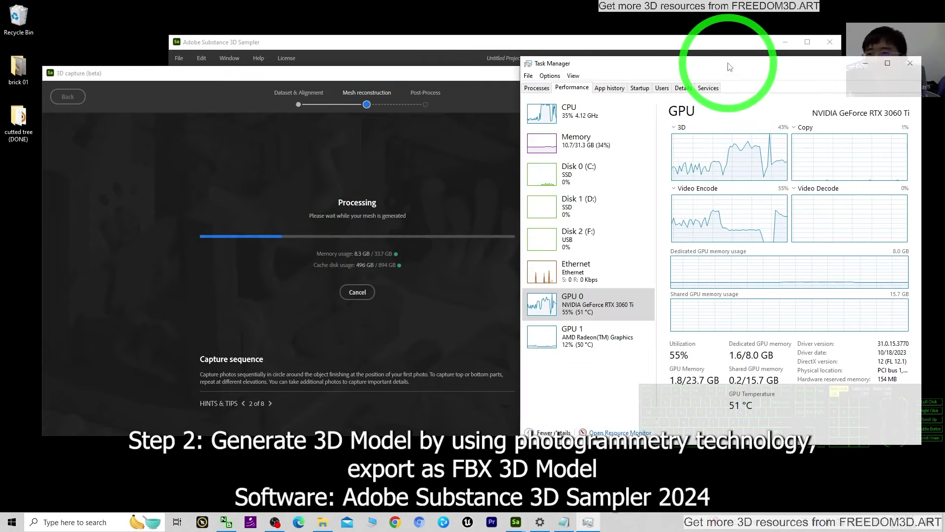
{"action": "left_click_drag", "start_coordinate": [725, 69], "coordinate": [735, 75]}
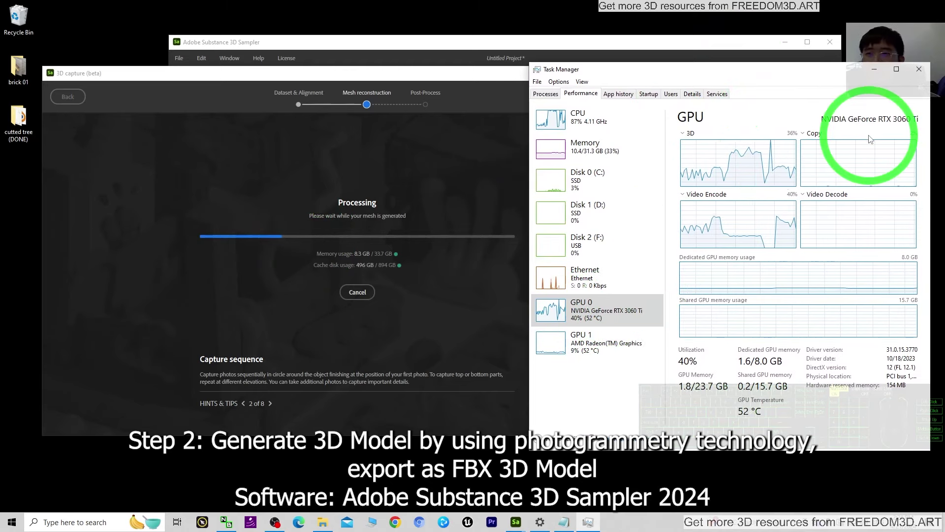
{"action": "left_click", "coordinate": [586, 129]}
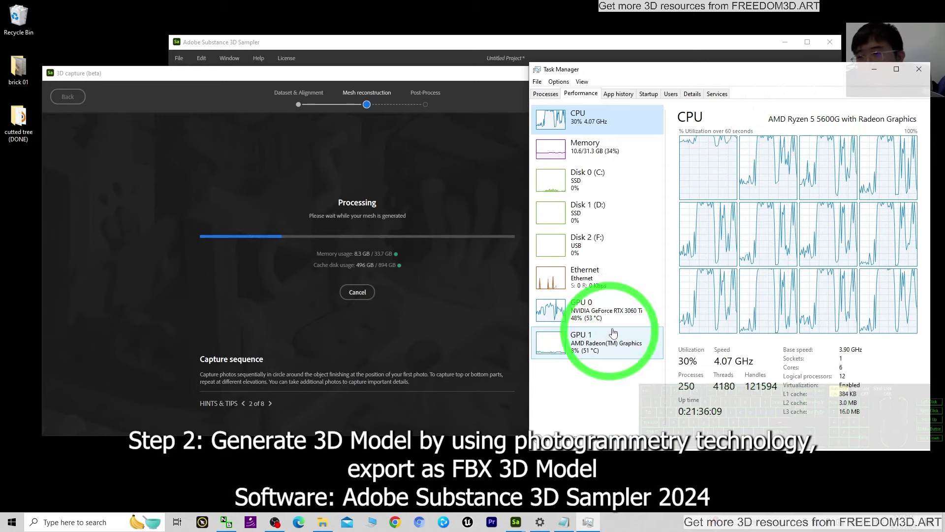
{"action": "left_click", "coordinate": [582, 310]}
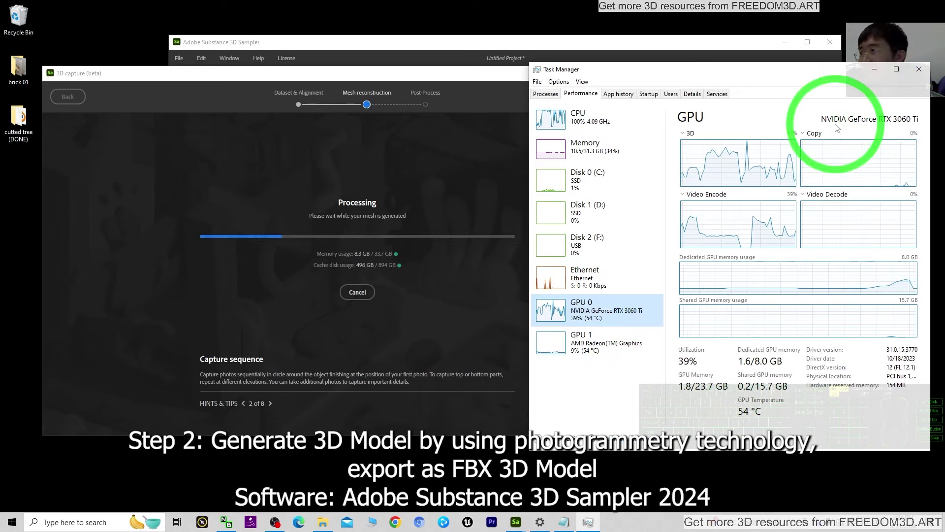
{"action": "left_click", "coordinate": [462, 83]}
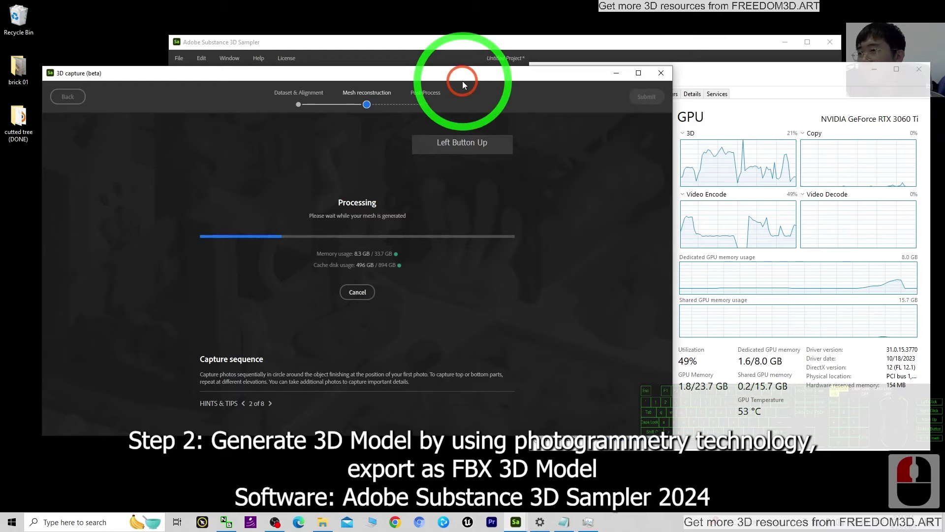
{"action": "left_click", "coordinate": [734, 87]}
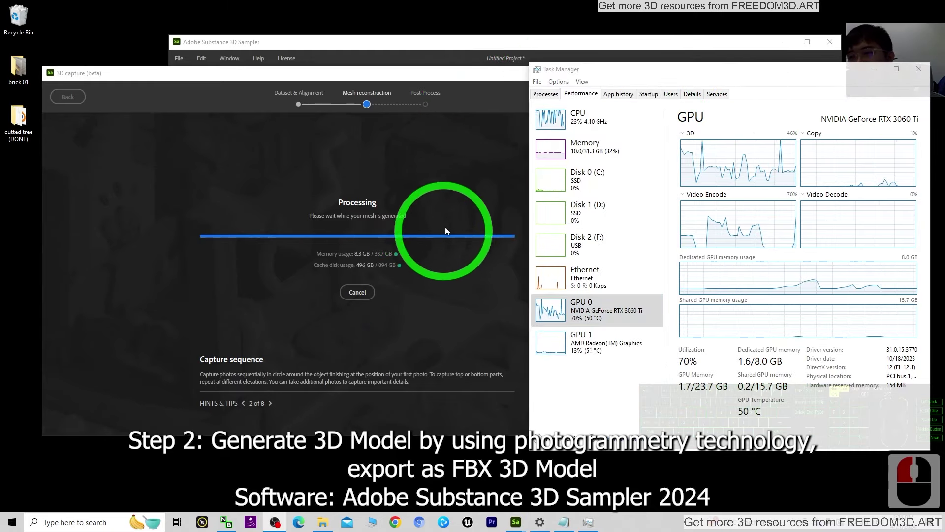
{"action": "left_click", "coordinate": [875, 69]}
{"action": "left_click", "coordinate": [405, 206]}
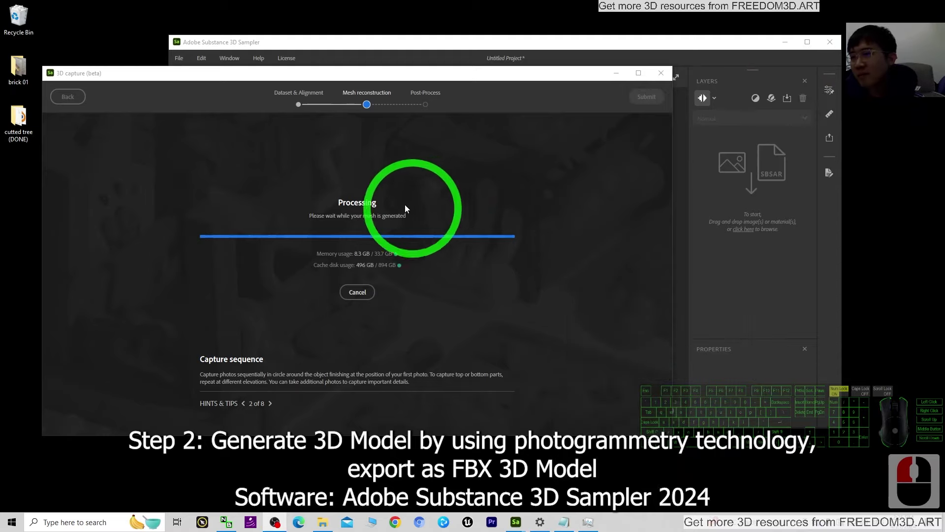
Add the reconstructed brick mesh to the project with the name brick01
{"action": "left_click_drag", "start_coordinate": [413, 93], "coordinate": [618, 236]}
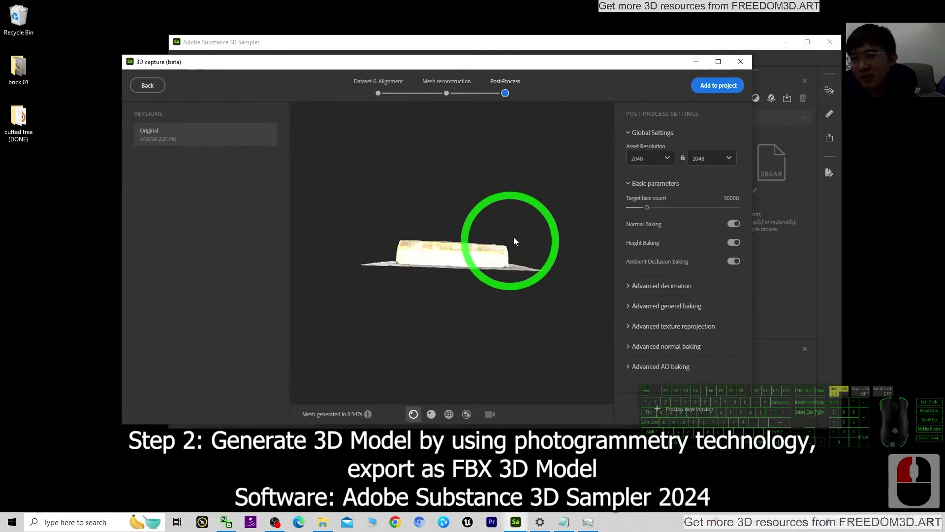
{"action": "left_click_drag", "start_coordinate": [514, 238], "coordinate": [663, 120]}
{"action": "scroll", "coordinate": [480, 270], "scroll_direction": "up", "scroll_amount": 5}
{"action": "scroll", "coordinate": [480, 270], "scroll_direction": "down", "scroll_amount": 3}
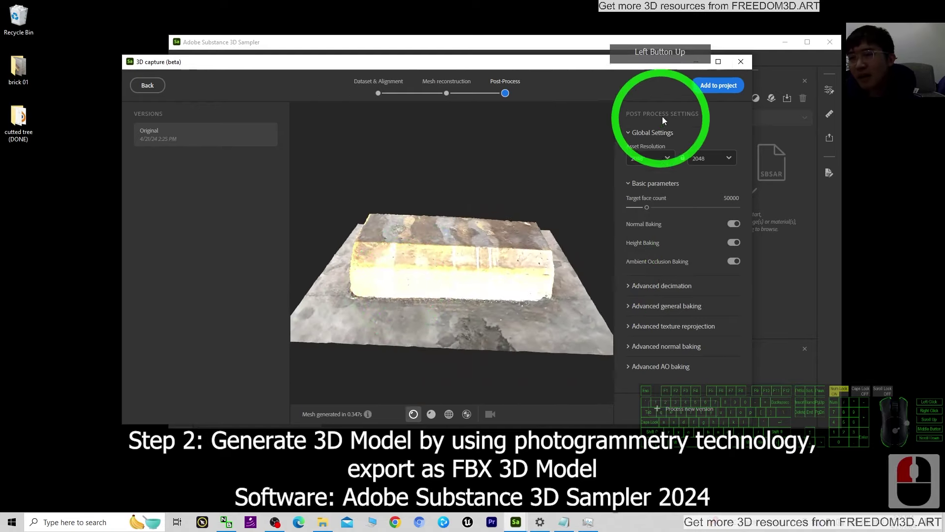
{"action": "left_click", "coordinate": [715, 93]}
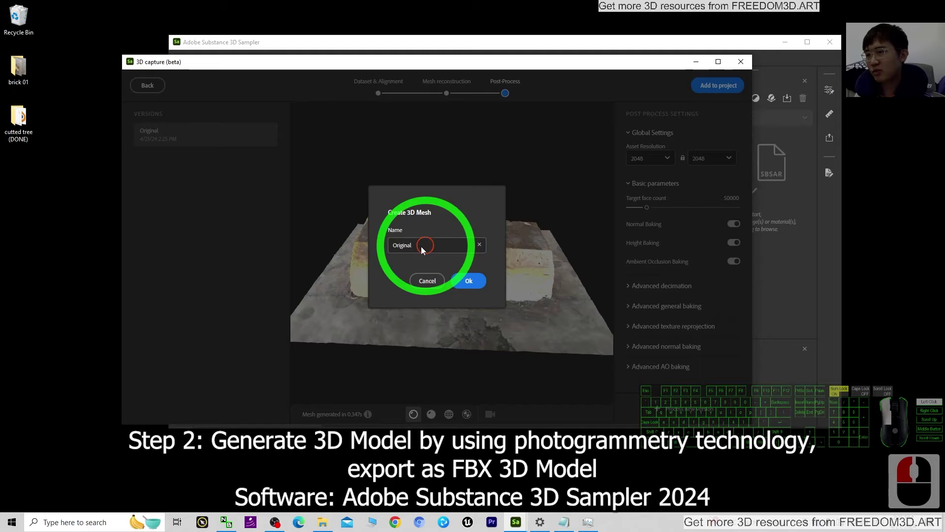
{"action": "double_click", "coordinate": [441, 245]}
{"action": "type", "text": "brick01"}
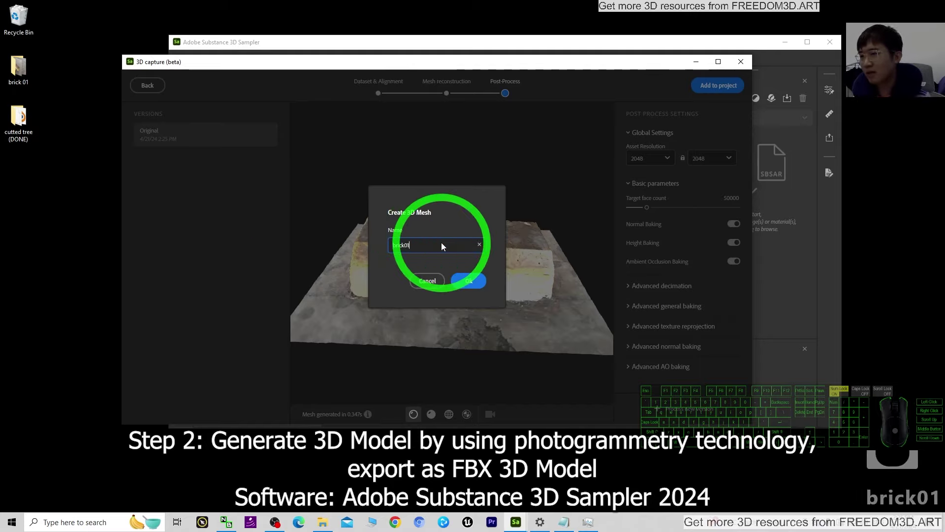
{"action": "key", "text": "Return"}
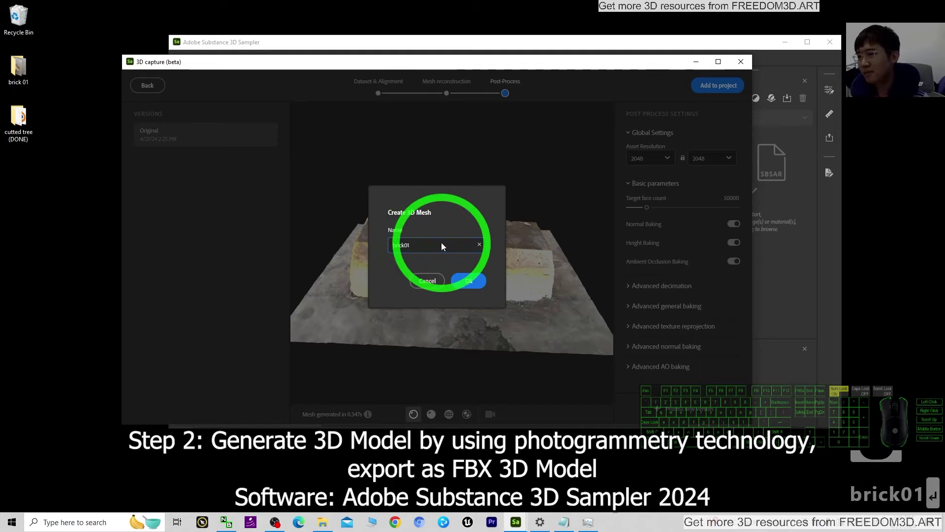
{"action": "left_click", "coordinate": [468, 280]}
Examine the brick01 model from several angles in the maximized window, and restore the window to its smaller size
{"action": "left_click", "coordinate": [738, 140]}
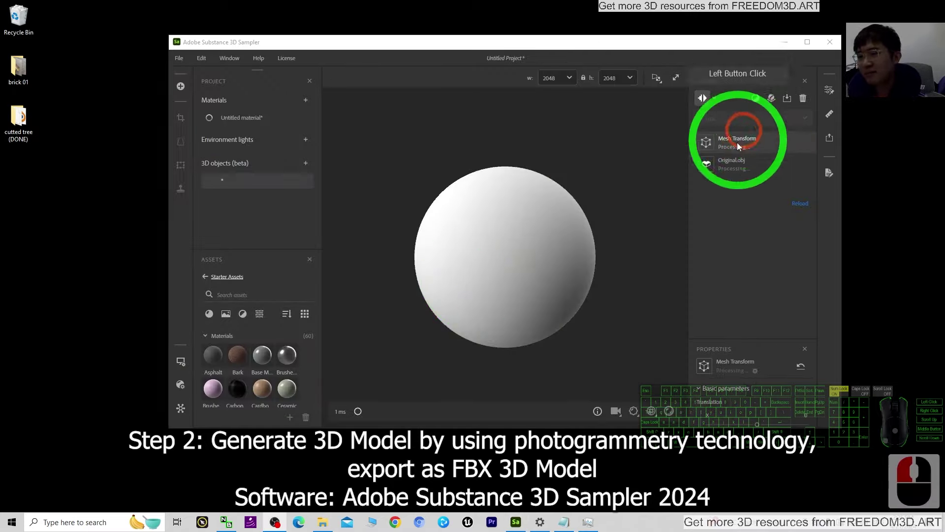
{"action": "left_click", "coordinate": [808, 42]}
{"action": "left_click_drag", "start_coordinate": [566, 340], "coordinate": [635, 332]}
{"action": "scroll", "coordinate": [635, 332], "scroll_direction": "up", "scroll_amount": 5}
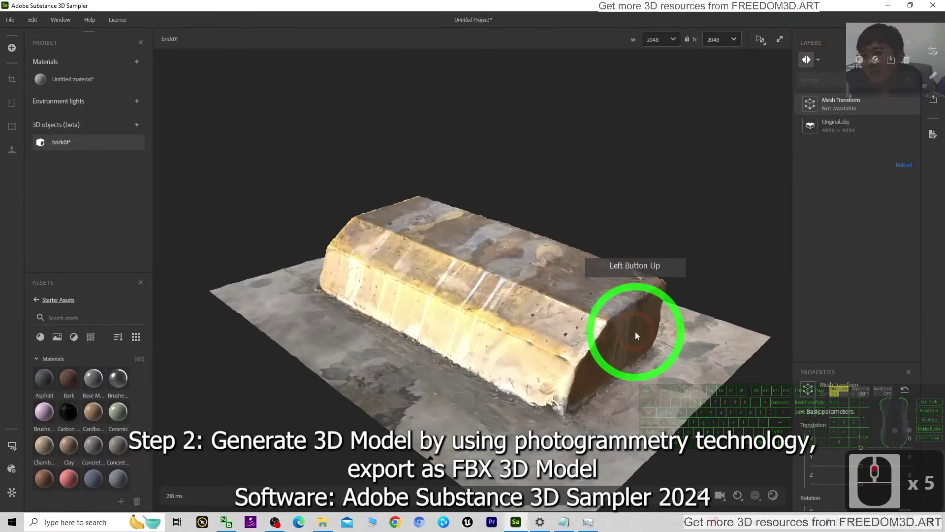
{"action": "mouse_move", "coordinate": [430, 366]}
{"action": "left_mouse_down"}
{"action": "mouse_move", "coordinate": [601, 350]}
{"action": "mouse_move", "coordinate": [615, 373]}
{"action": "mouse_move", "coordinate": [435, 386]}
{"action": "mouse_move", "coordinate": [438, 375]}
{"action": "left_mouse_up"}
{"action": "left_click_drag", "start_coordinate": [524, 365], "coordinate": [419, 383]}
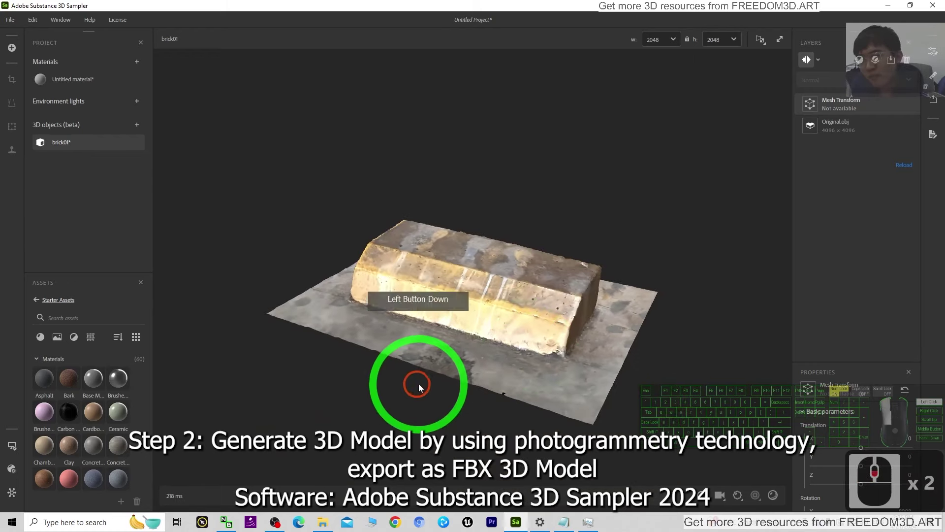
{"action": "double_click", "coordinate": [396, 6]}
{"action": "left_click_drag", "start_coordinate": [489, 11], "coordinate": [571, 22]}
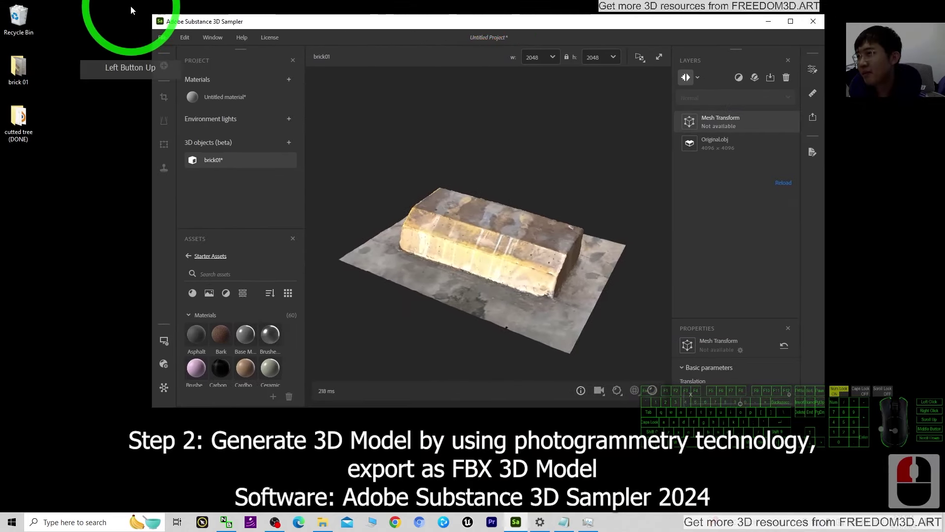
Open the export settings for brick01, choose FBX as the mesh format, and review the PNG material settings
{"action": "left_click", "coordinate": [170, 40]}
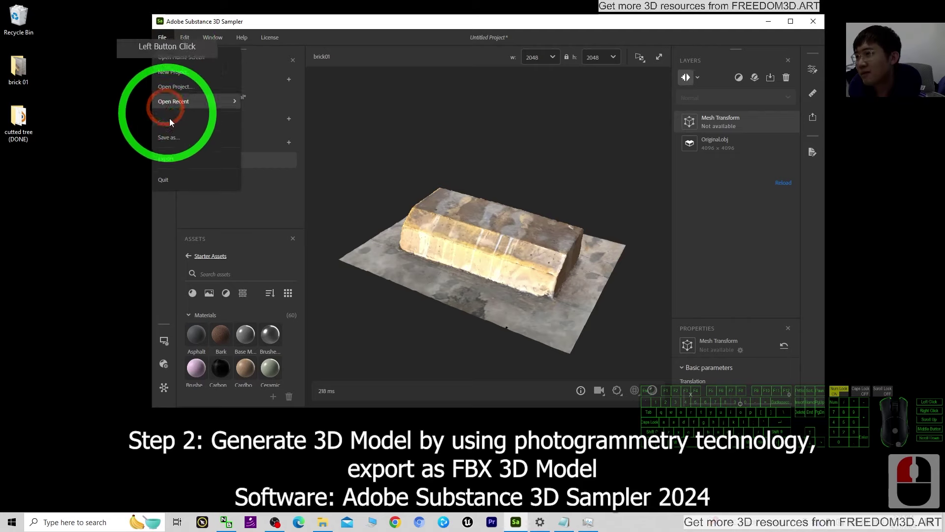
{"action": "left_click", "coordinate": [181, 156]}
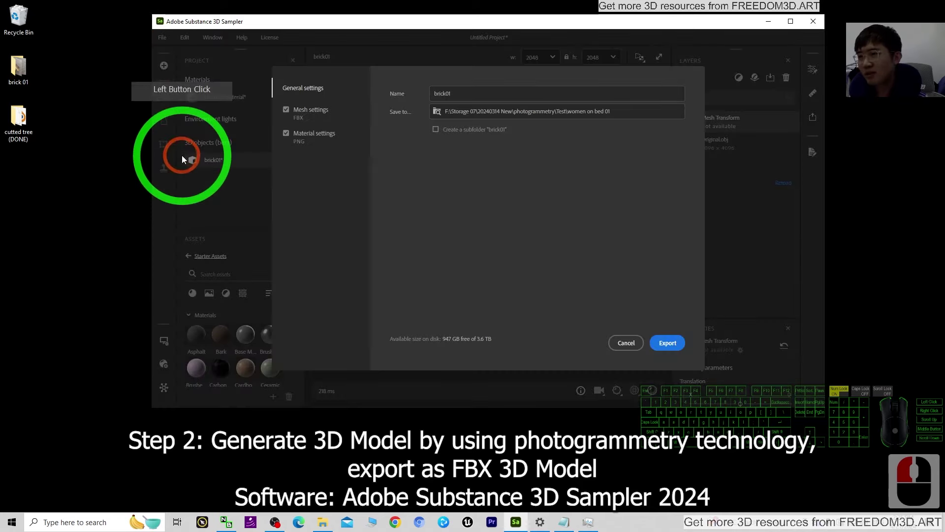
{"action": "left_click", "coordinate": [302, 110]}
{"action": "left_click", "coordinate": [433, 94]}
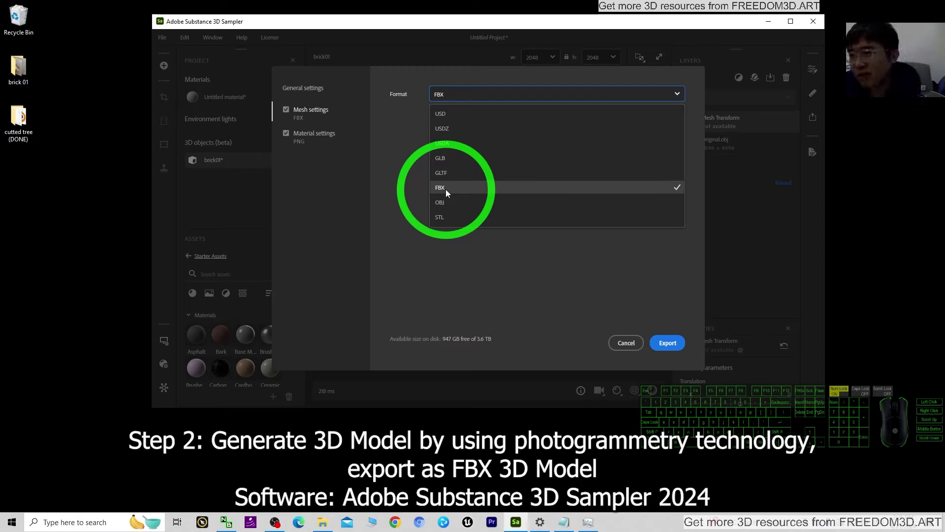
{"action": "left_click", "coordinate": [445, 189]}
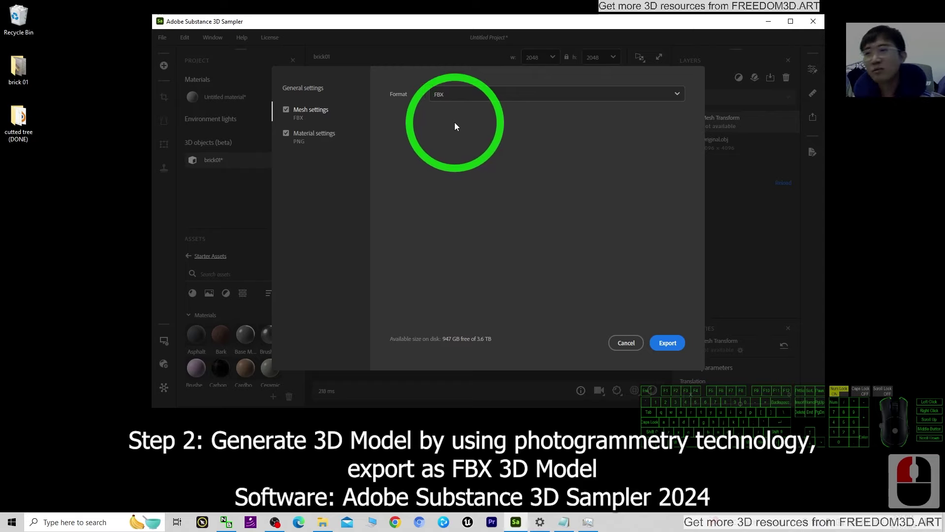
{"action": "left_click", "coordinate": [311, 141]}
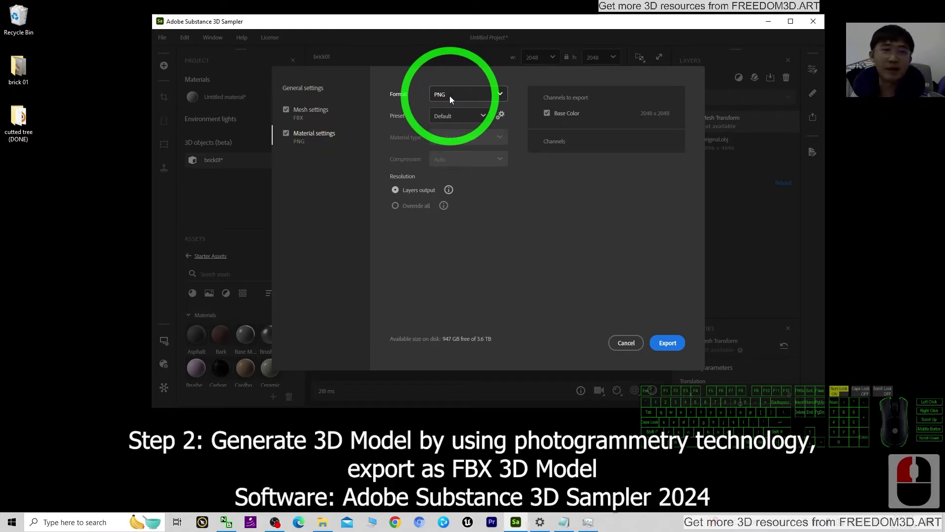
Open the general export settings for brick01 and start editing the save location
{"action": "left_click", "coordinate": [310, 87]}
{"action": "left_click", "coordinate": [517, 113]}
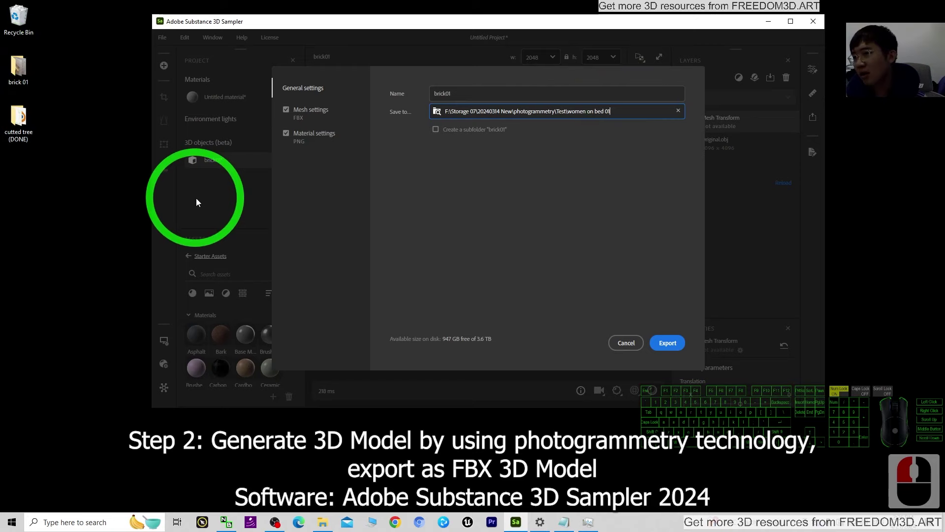
{"action": "right_click", "coordinate": [24, 174]}
{"action": "left_click", "coordinate": [148, 288]}
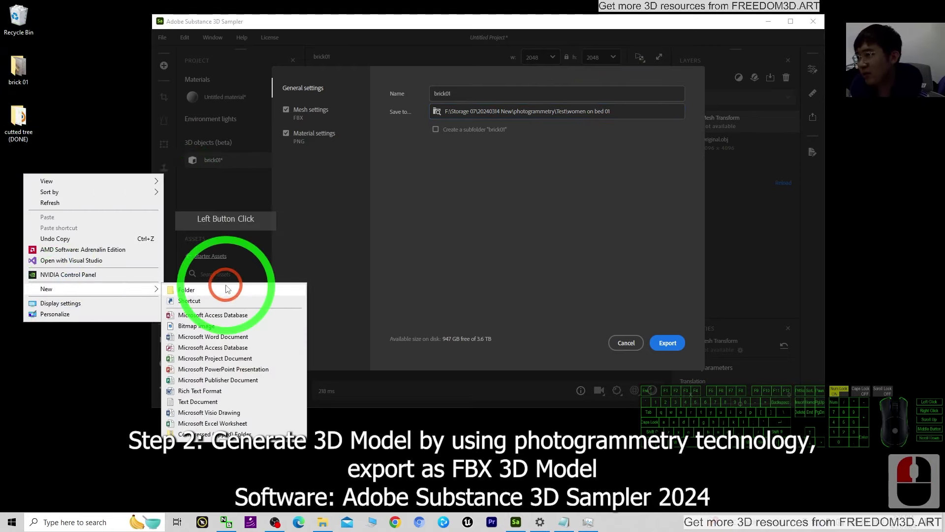
{"action": "left_click", "coordinate": [183, 295]}
{"action": "type", "text": "briack"}
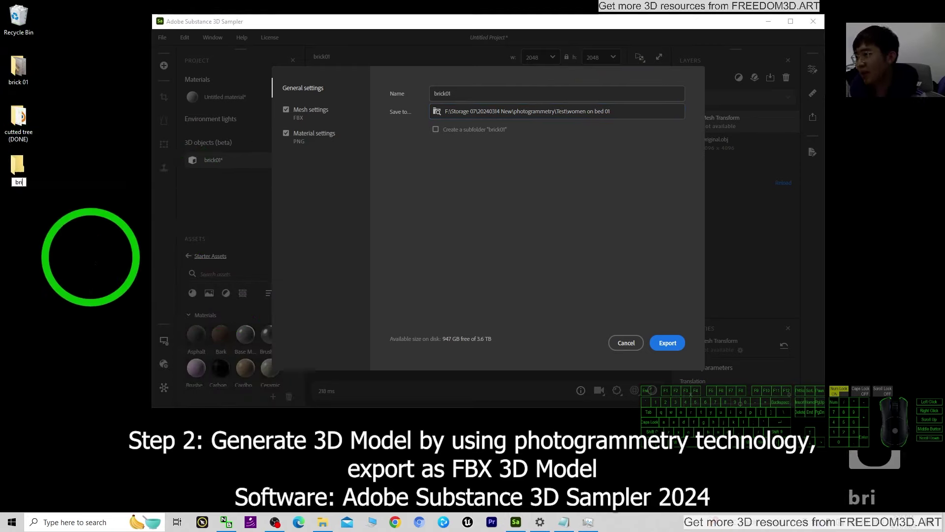
{"action": "key", "text": "BackSpace"}
{"action": "key", "text": "BackSpace"}
{"action": "key", "text": "BackSpace"}
{"action": "type", "text": "ck 01"}
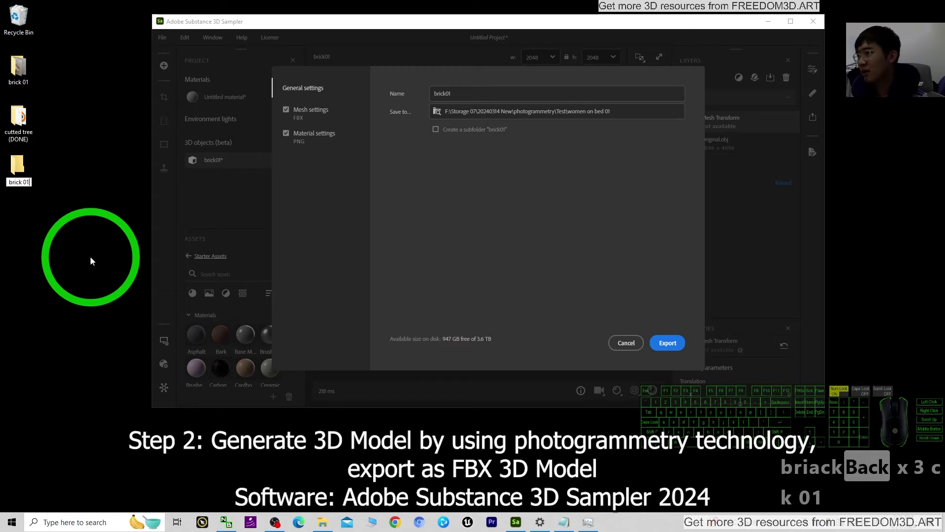
{"action": "key", "text": "Return"}
{"action": "left_click", "coordinate": [560, 341]}
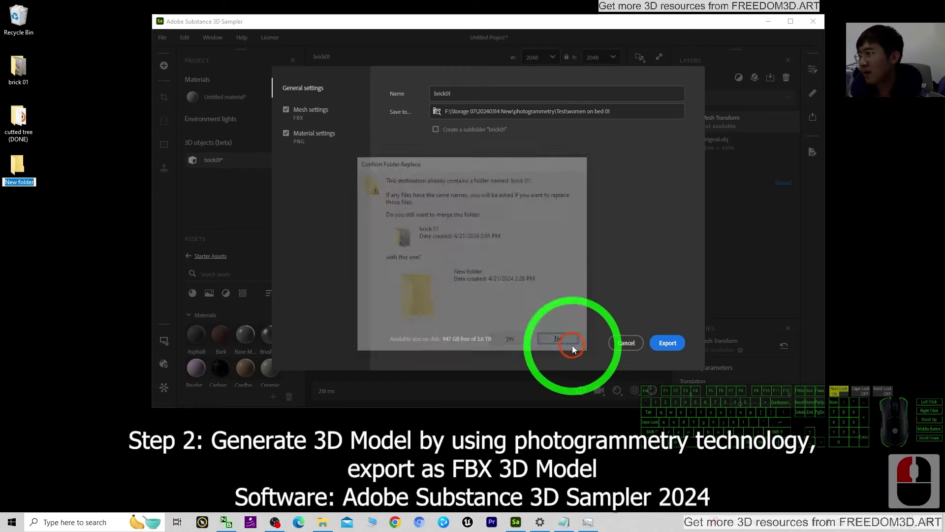
{"action": "left_click", "coordinate": [17, 166]}
{"action": "key", "text": "Delete"}
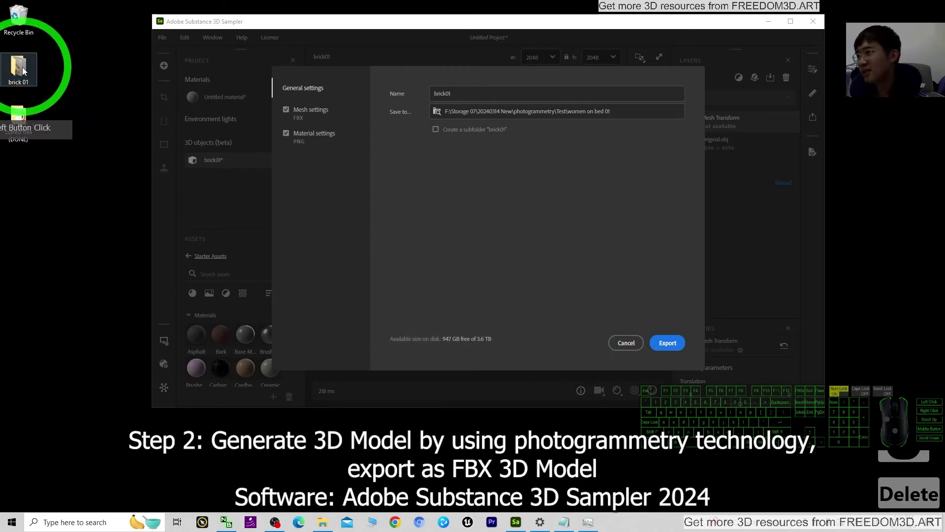
Create a new folder on the desktop, keeping the default name New folder
{"action": "right_click", "coordinate": [17, 175]}
{"action": "mouse_move", "coordinate": [123, 290]}
{"action": "left_click", "coordinate": [178, 297]}
{"action": "left_click", "coordinate": [84, 216]}
{"action": "left_click", "coordinate": [18, 166]}
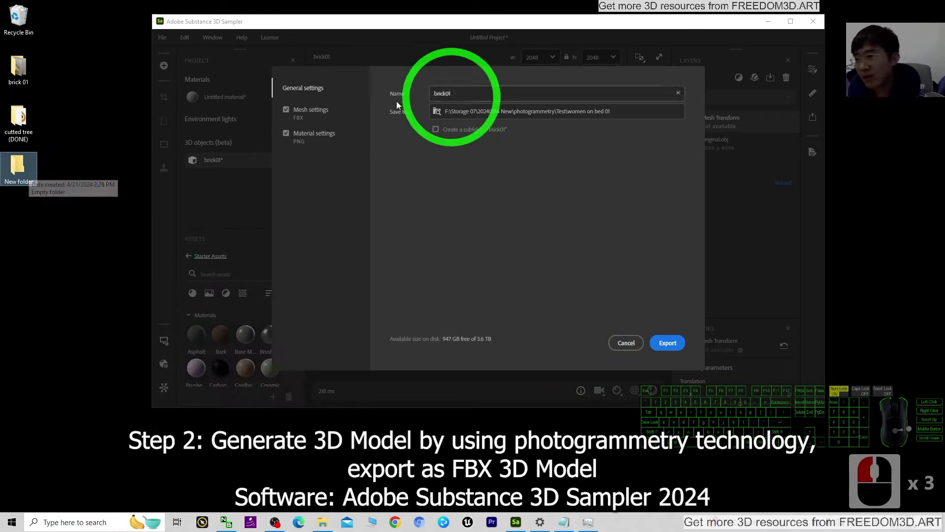
Set the save location to the path copied from the desktop's New folder, C:\Users\user\Desktop\New folder, and export brick01
{"action": "double_click", "coordinate": [19, 164]}
{"action": "left_click", "coordinate": [175, 155]}
{"action": "key", "text": "ctrl+c"}
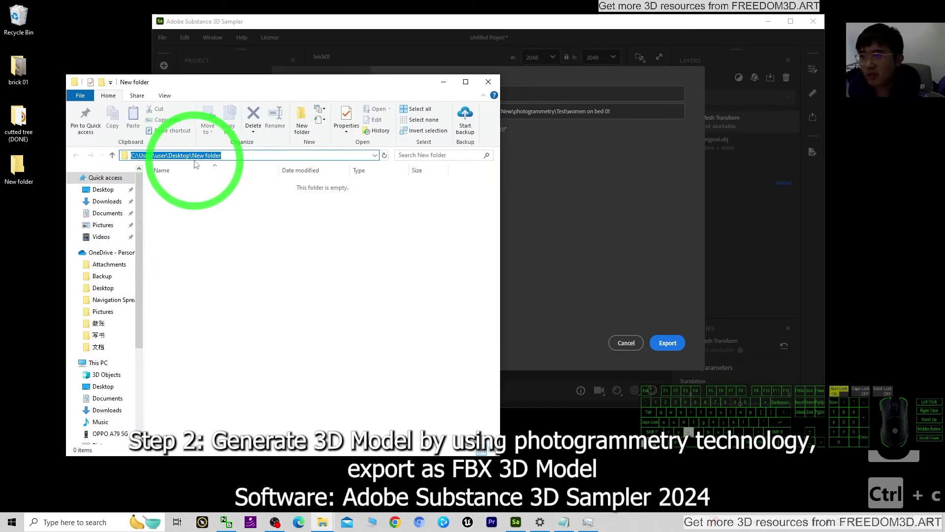
{"action": "left_click", "coordinate": [488, 81]}
{"action": "left_click_drag", "start_coordinate": [631, 119], "coordinate": [404, 117]}
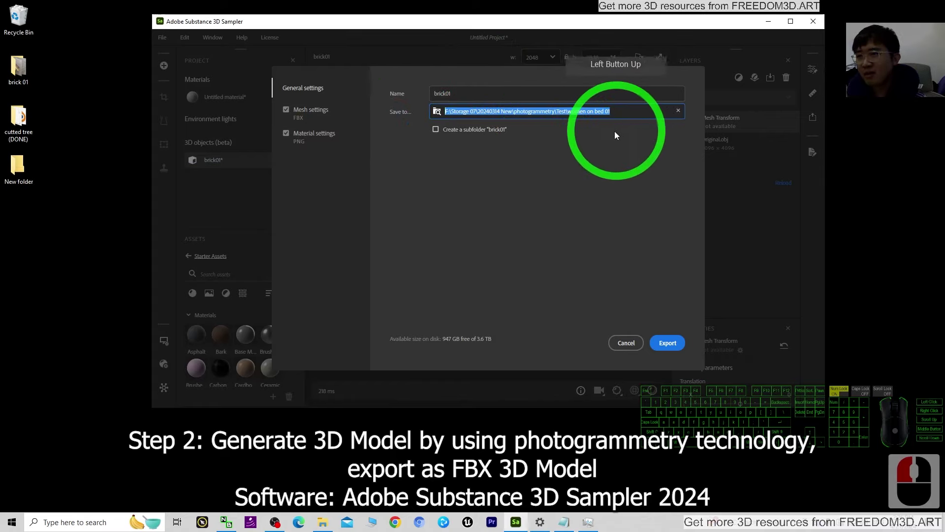
{"action": "key", "text": "Delete"}
{"action": "key", "text": "ctrl+v"}
{"action": "left_click", "coordinate": [665, 339]}
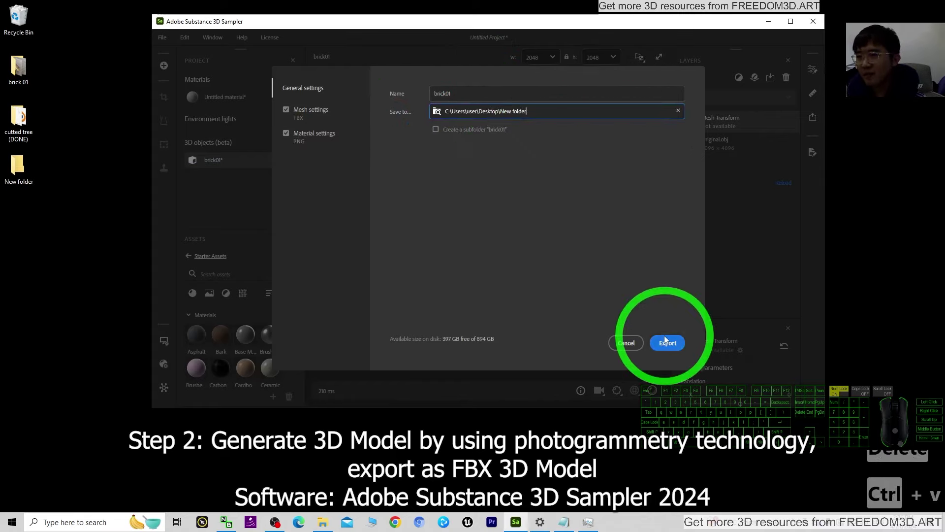
{"action": "left_click", "coordinate": [672, 344]}
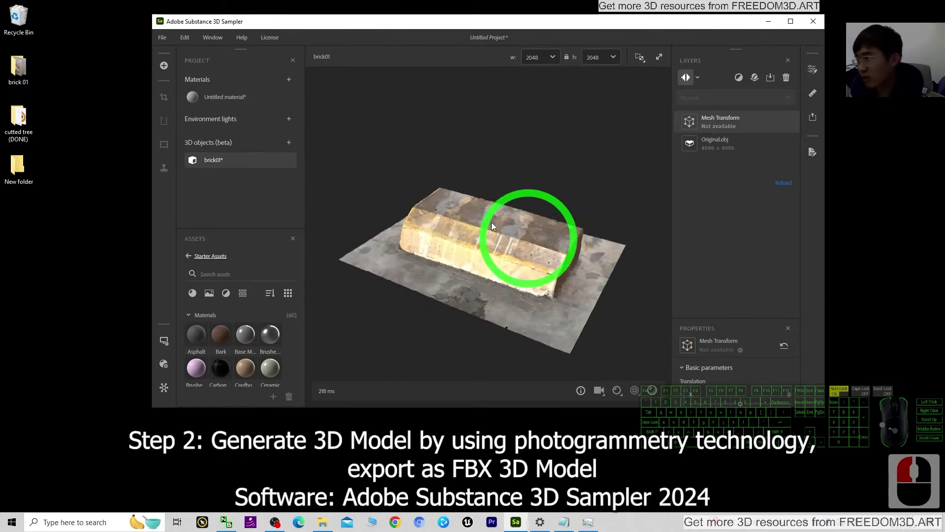
Open the desktop's New folder to check the exported files, and view the texture image direct-brick01_BaseColor.png
{"action": "left_click", "coordinate": [18, 166]}
{"action": "double_click", "coordinate": [19, 166]}
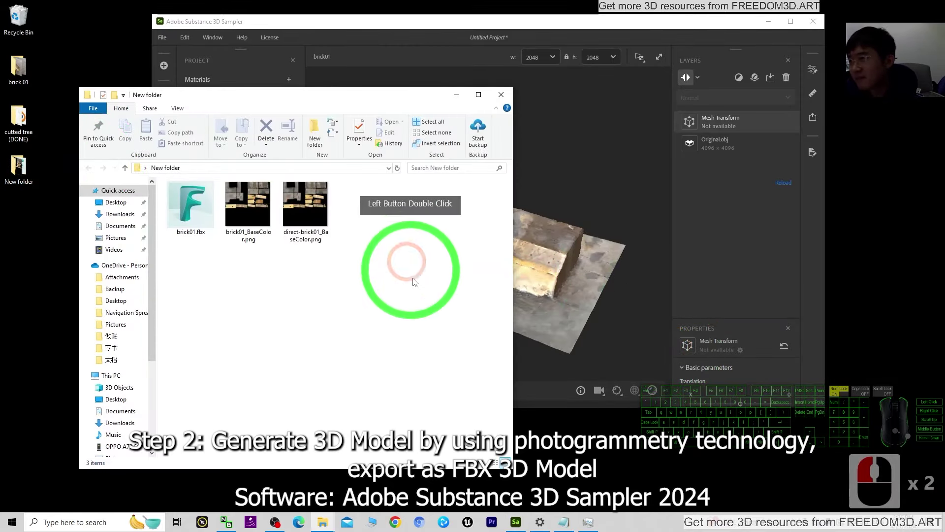
{"action": "left_click", "coordinate": [295, 240]}
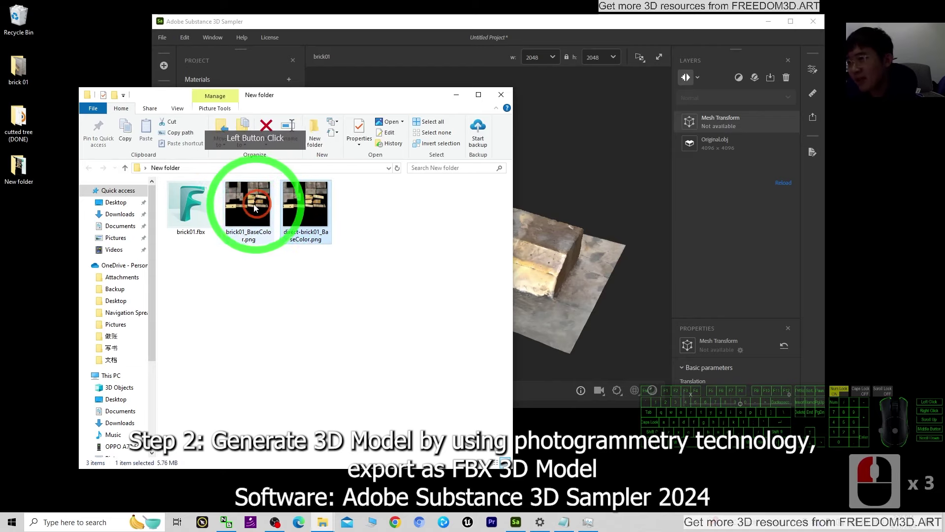
{"action": "double_click", "coordinate": [307, 203]}
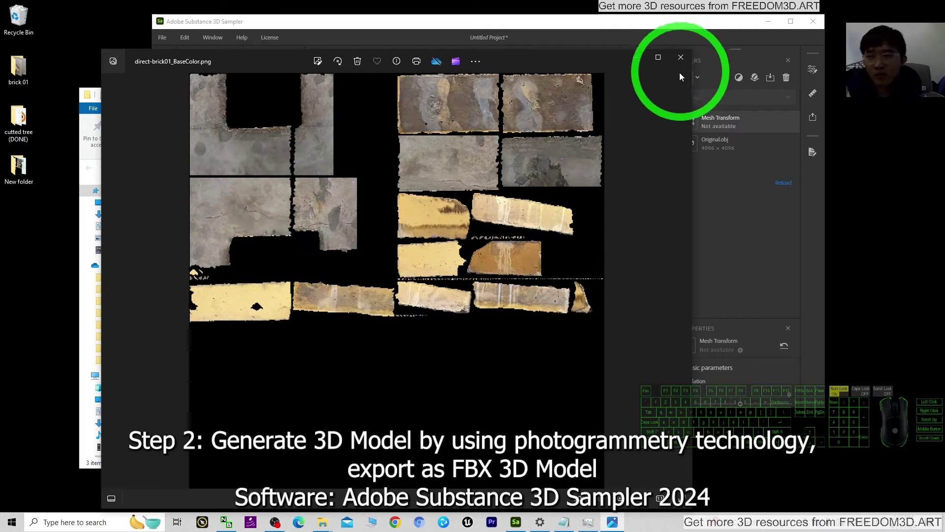
{"action": "left_click", "coordinate": [685, 57]}
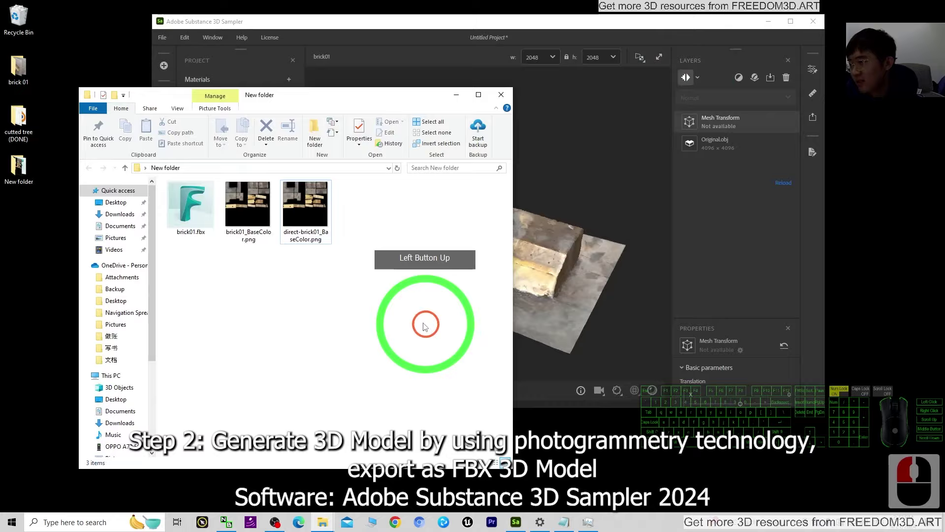
Inspect brick01.fbx in a maximized Autodesk FBX Review window, and close the viewer
{"action": "double_click", "coordinate": [182, 208]}
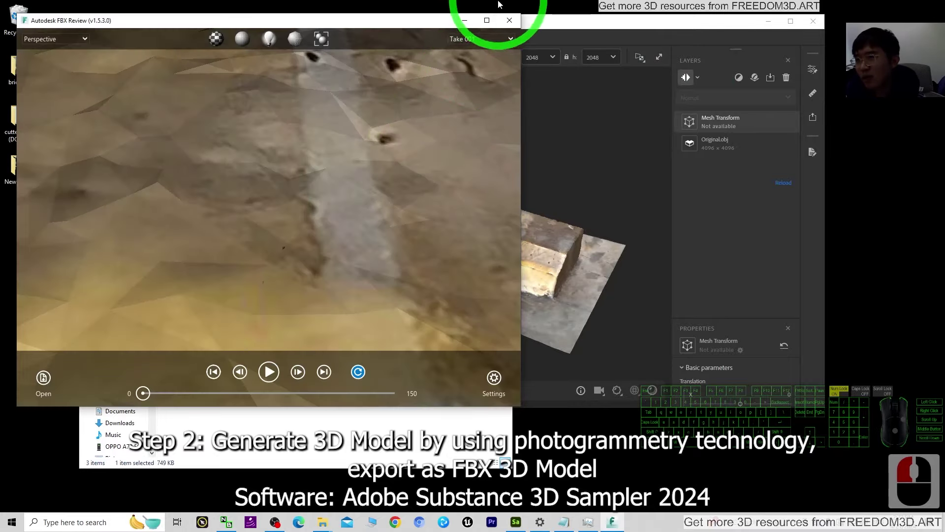
{"action": "left_click", "coordinate": [487, 20]}
{"action": "scroll", "coordinate": [425, 220], "scroll_direction": "down", "scroll_amount": 9}
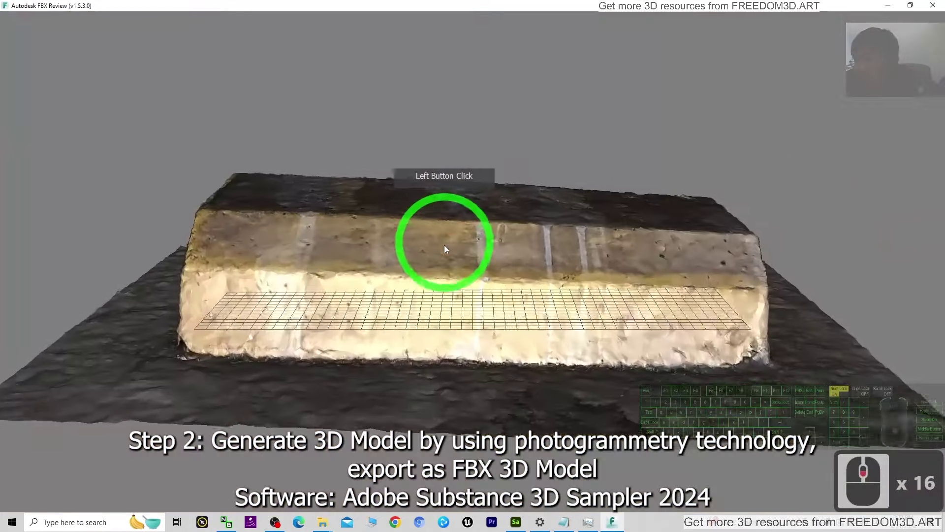
{"action": "left_click_drag", "start_coordinate": [444, 244], "coordinate": [849, 5]}
{"action": "left_click", "coordinate": [934, 7]}
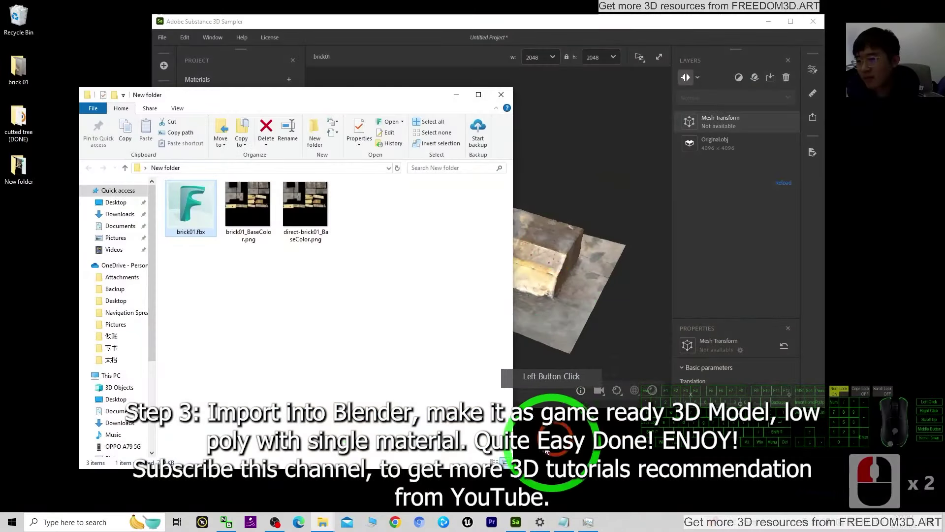
Search the computer for Blender and launch it
{"action": "left_click", "coordinate": [96, 521]}
{"action": "type", "text": "b"}
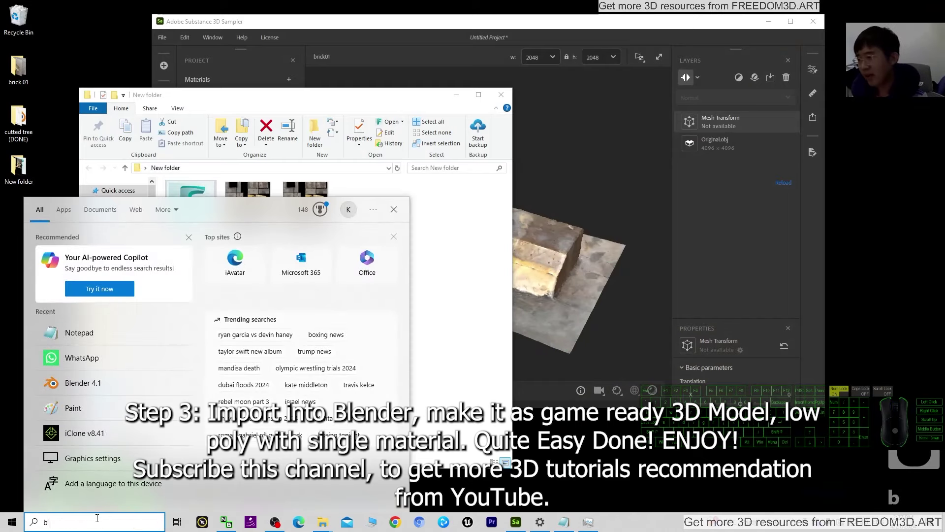
{"action": "type", "text": "lender"}
{"action": "left_click", "coordinate": [92, 262]}
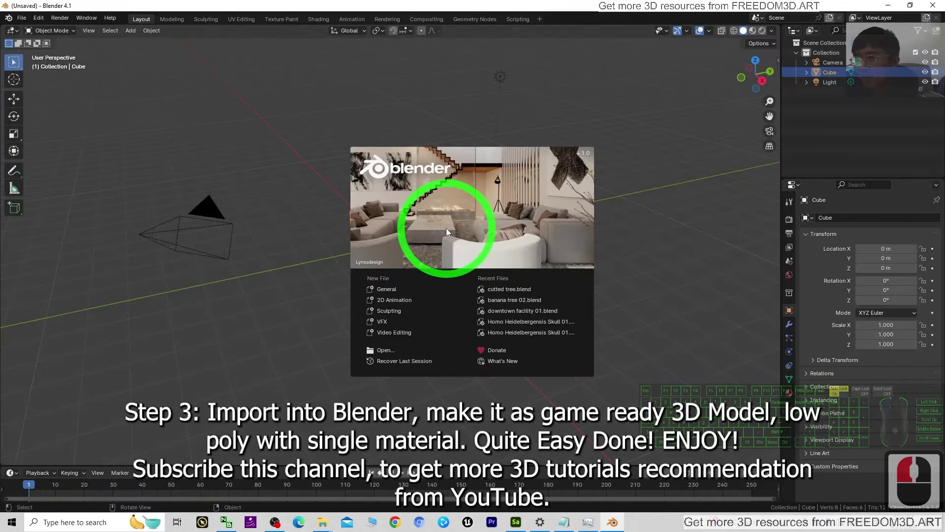
Dismiss the splash screen and delete all default objects from the scene
{"action": "left_click", "coordinate": [627, 303]}
{"action": "double_click", "coordinate": [372, 372]}
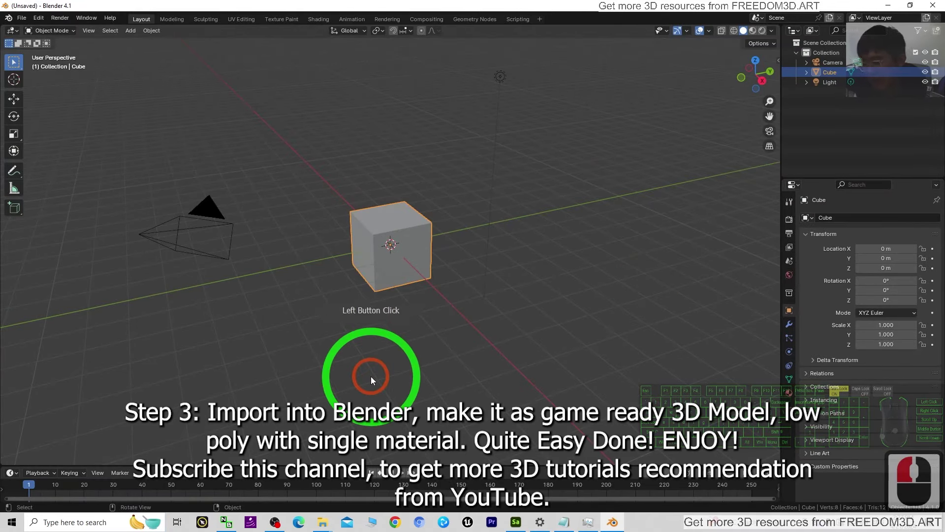
{"action": "key", "text": "a"}
{"action": "key", "text": "Delete"}
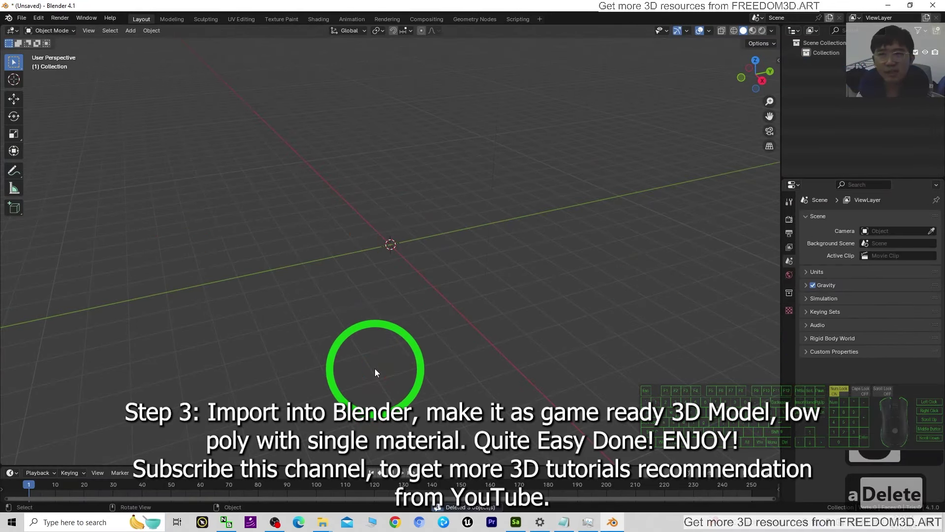
Import the FBX file brick01.fbx from the desktop's New folder with the default settings, and maximize the Blender window
{"action": "left_click_drag", "start_coordinate": [179, 6], "coordinate": [233, 32]}
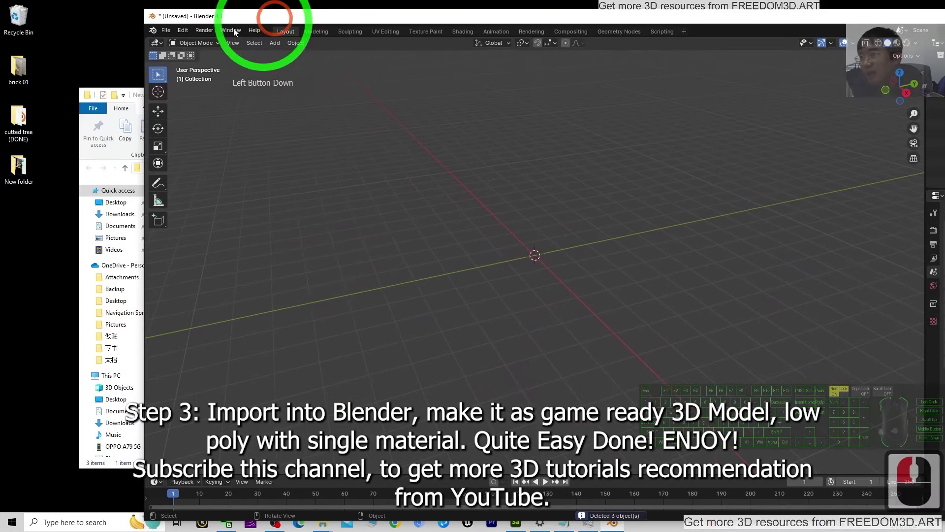
{"action": "left_click", "coordinate": [166, 30]}
{"action": "left_click", "coordinate": [193, 171]}
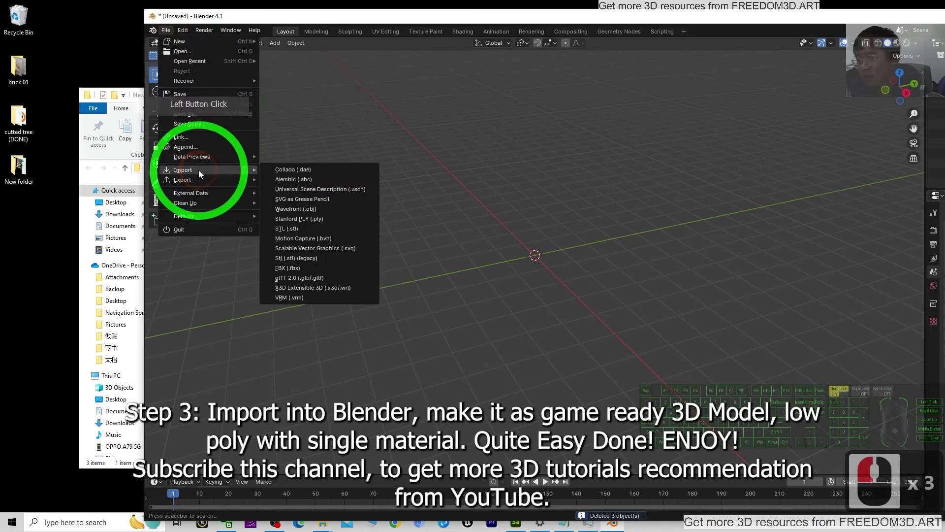
{"action": "left_click", "coordinate": [284, 267]}
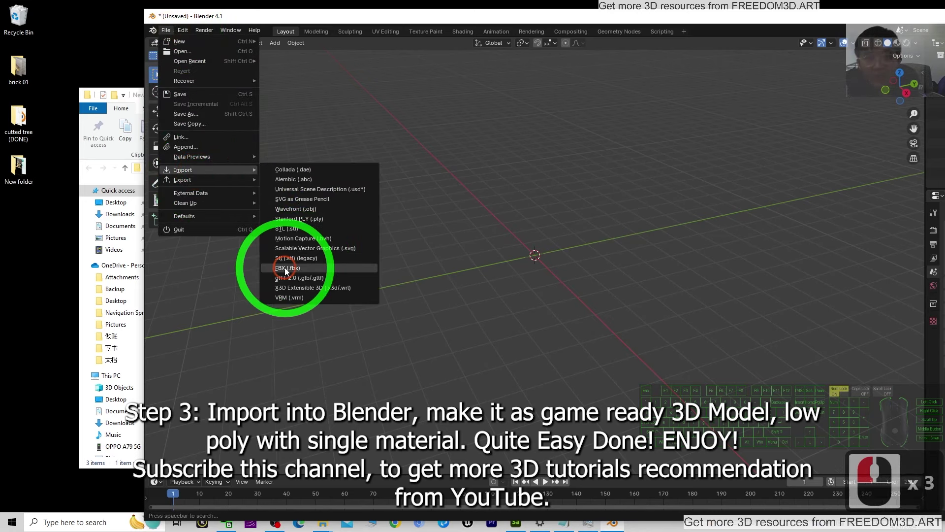
{"action": "left_click", "coordinate": [393, 192]}
{"action": "left_click", "coordinate": [517, 183]}
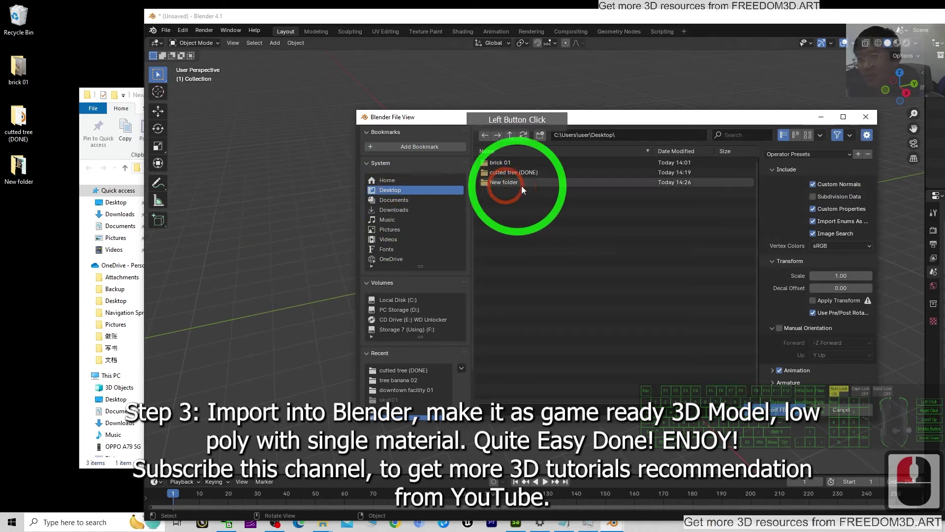
{"action": "double_click", "coordinate": [504, 183]}
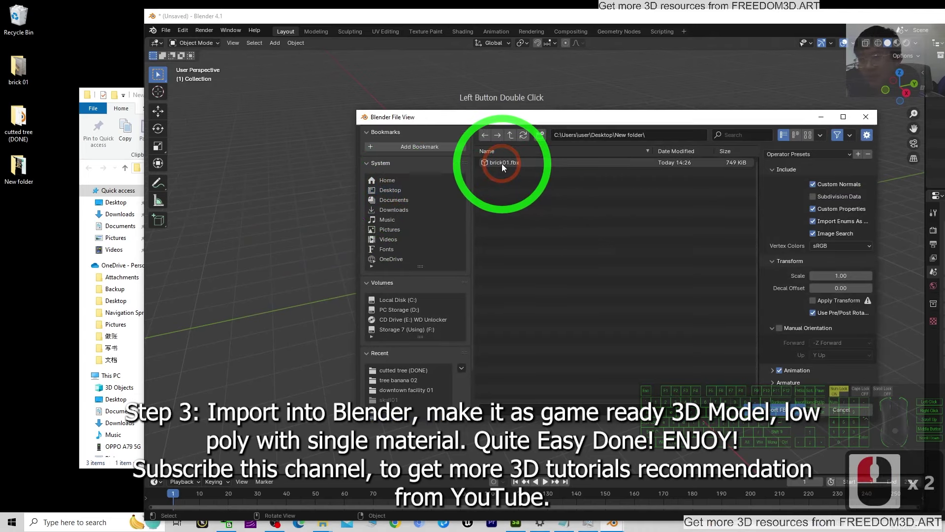
{"action": "double_click", "coordinate": [501, 163]}
{"action": "double_click", "coordinate": [871, 16]}
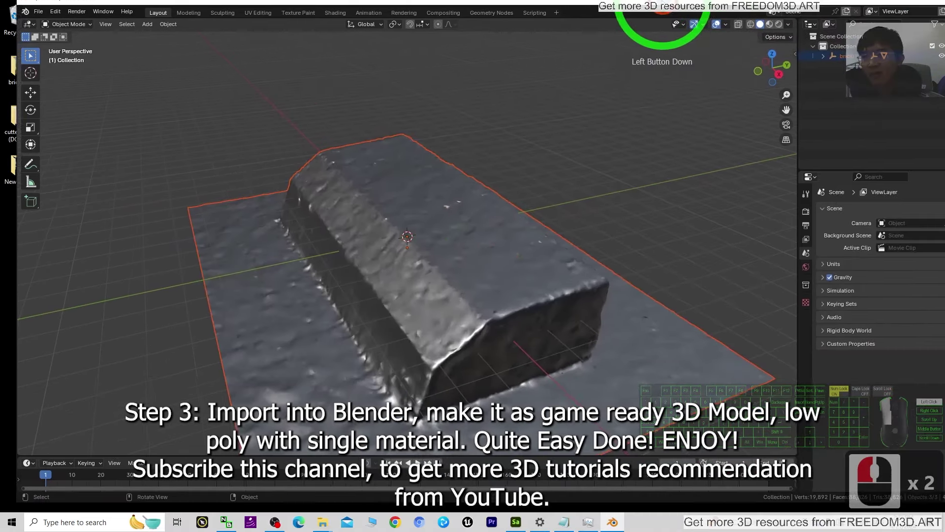
Show the imported brick in Material Preview shading and view its textured long side
{"action": "left_click", "coordinate": [752, 31]}
{"action": "scroll", "coordinate": [492, 236], "scroll_direction": "down", "scroll_amount": 3}
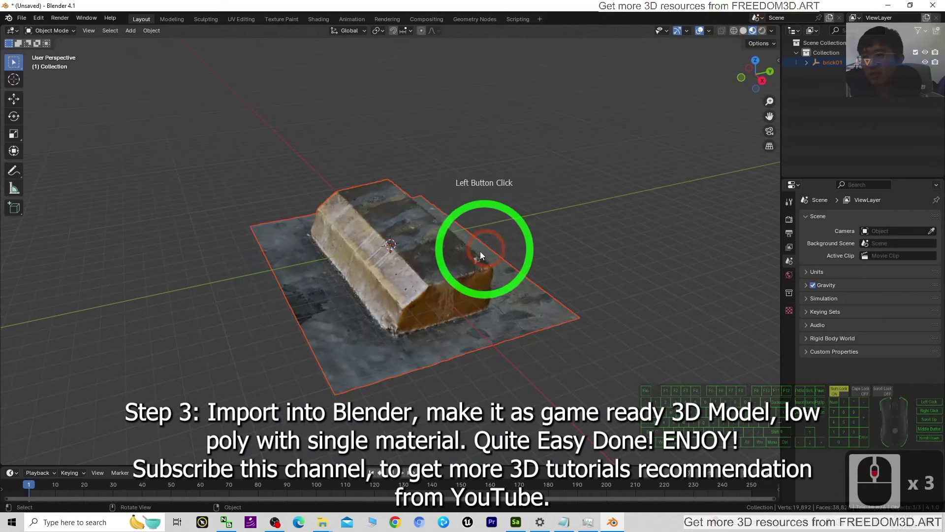
{"action": "middle_click_drag", "start_coordinate": [185, 376], "coordinate": [237, 421]}
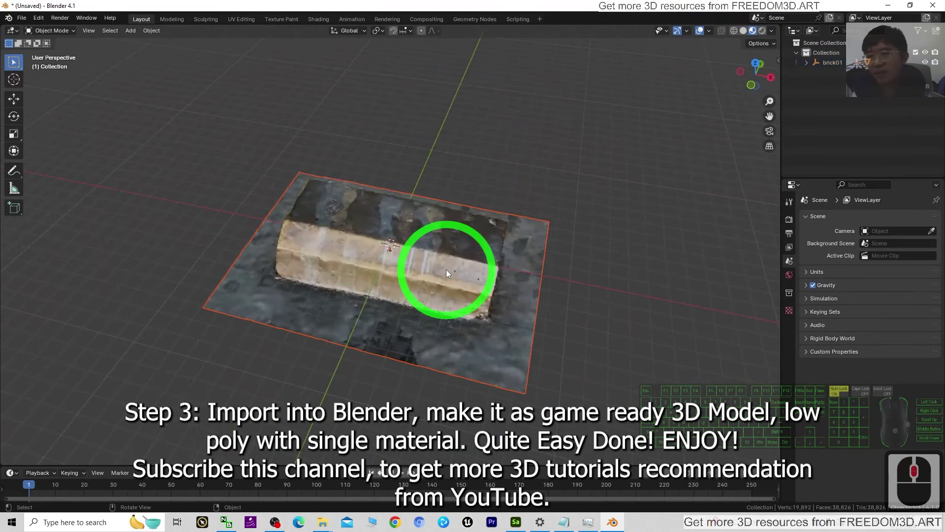
Select the imported MeshTransform brick mesh and scale it down uniformly to about 0.153
{"action": "left_click", "coordinate": [493, 276]}
{"action": "scroll", "coordinate": [495, 279], "scroll_direction": "up", "scroll_amount": 2}
{"action": "scroll", "coordinate": [476, 270], "scroll_direction": "down", "scroll_amount": 2}
{"action": "left_click", "coordinate": [476, 258]}
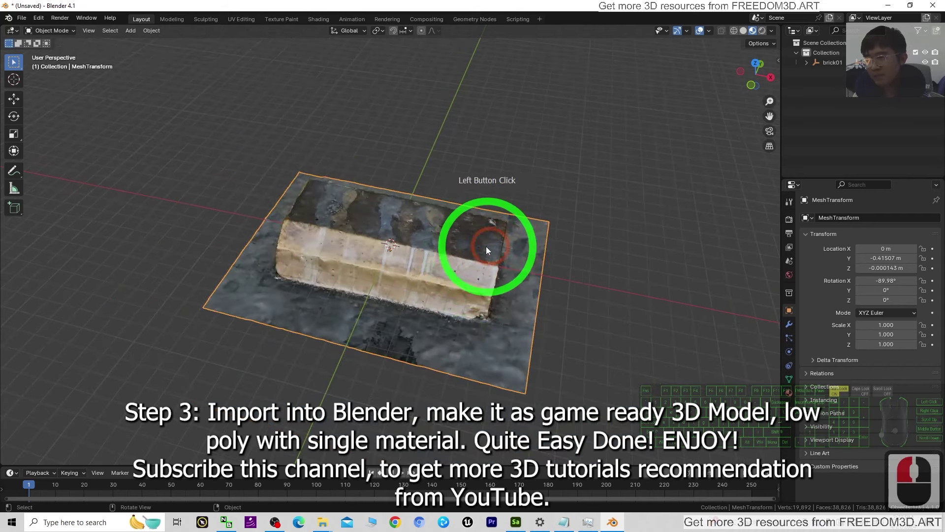
{"action": "left_click", "coordinate": [486, 249]}
{"action": "key", "text": "s"}
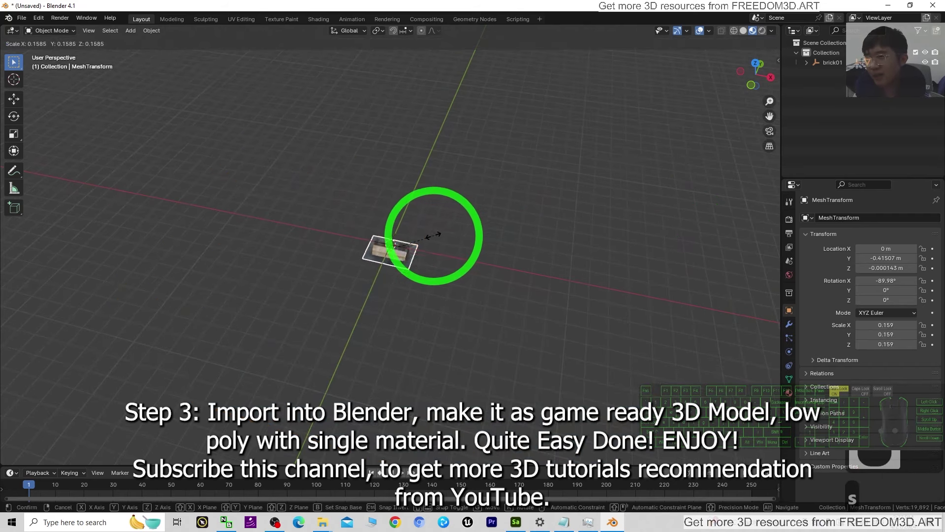
{"action": "left_click", "coordinate": [431, 271]}
{"action": "scroll", "coordinate": [486, 281], "scroll_direction": "up", "scroll_amount": 10}
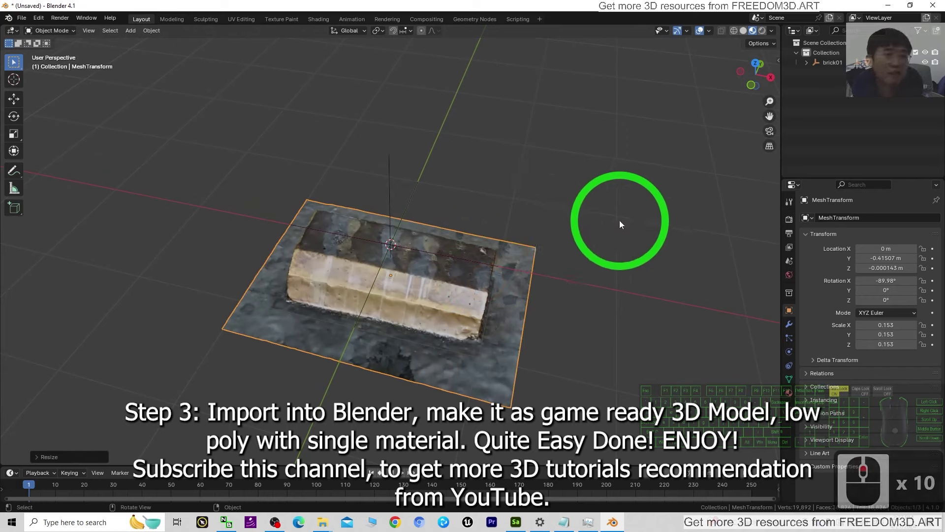
Shrink the brick mesh further to a uniform scale of about 0.022
{"action": "key", "text": "s"}
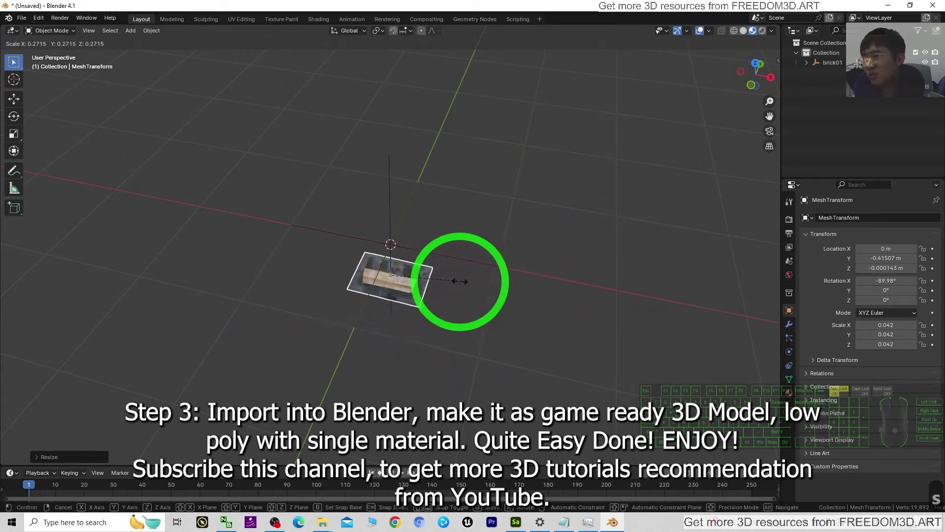
{"action": "left_click", "coordinate": [428, 277]}
{"action": "scroll", "coordinate": [486, 326], "scroll_direction": "up", "scroll_amount": 5}
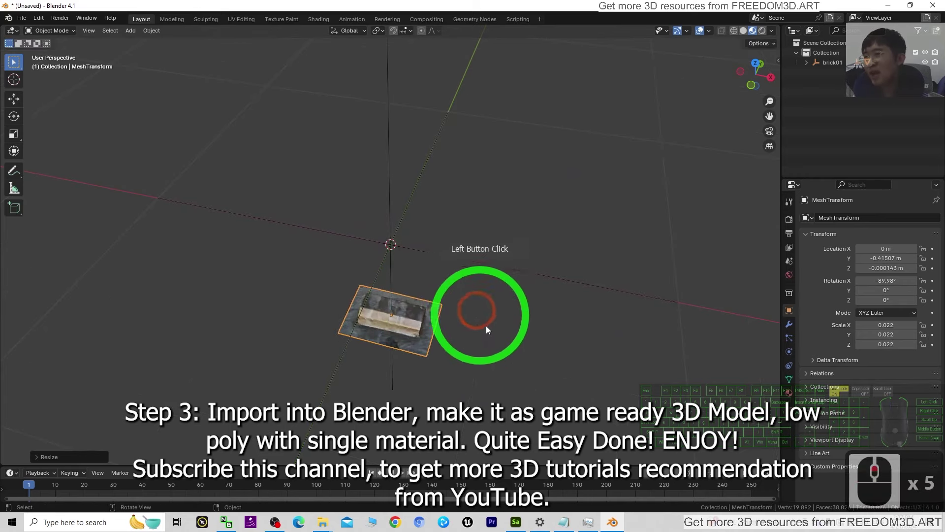
In front view, raise the brick to a Y location of about 0.026 m and rotate it about 2.03° to level its base
{"action": "left_click", "coordinate": [753, 84]}
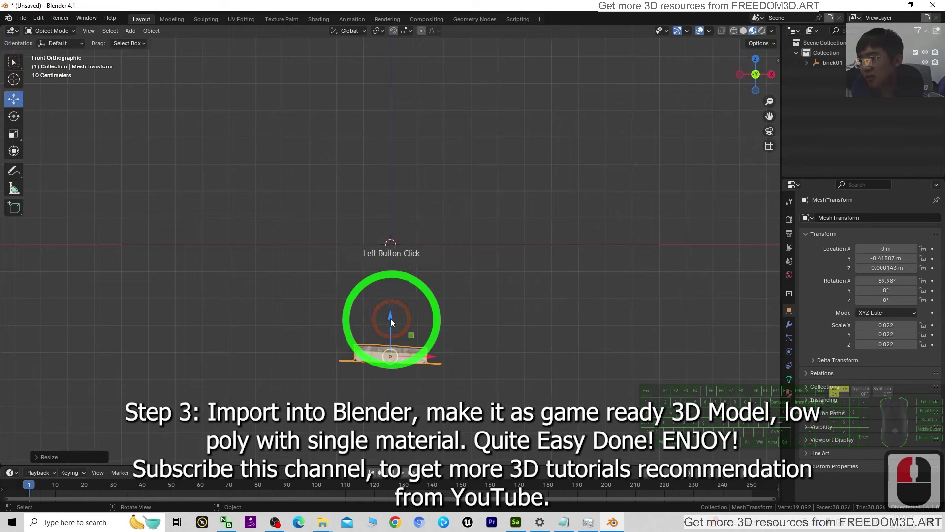
{"action": "left_click_drag", "start_coordinate": [390, 318], "coordinate": [394, 197]}
{"action": "scroll", "coordinate": [544, 196], "scroll_direction": "up", "scroll_amount": 10}
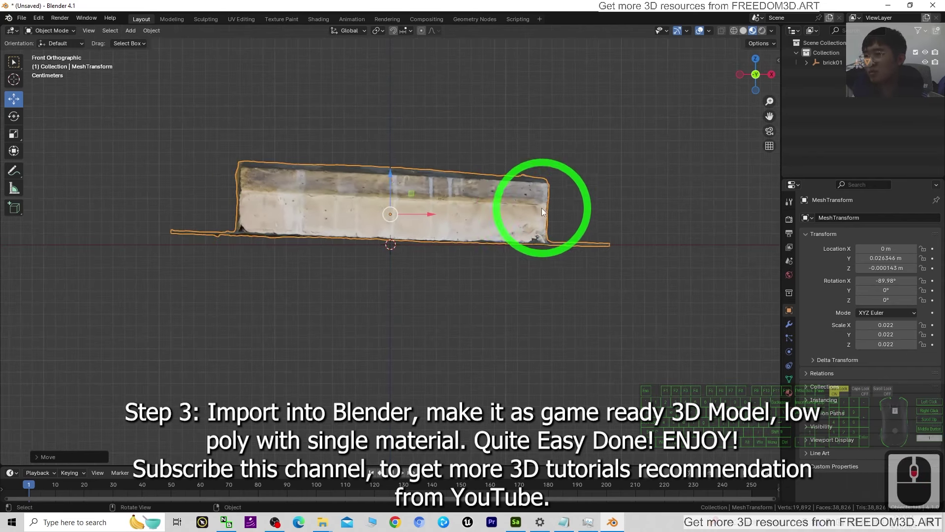
{"action": "left_click", "coordinate": [14, 117]}
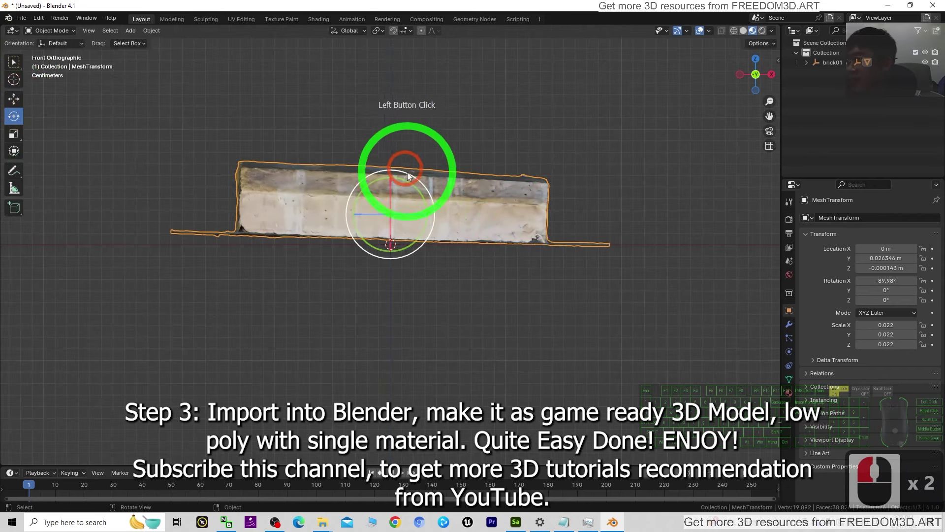
{"action": "left_click_drag", "start_coordinate": [412, 184], "coordinate": [389, 158]}
Lower the levelled brick in front view until its base meets the red ground axis, at a Y location of about -0.0003 m
{"action": "left_click", "coordinate": [13, 99]}
{"action": "scroll", "coordinate": [439, 219], "scroll_direction": "up", "scroll_amount": 3}
{"action": "scroll", "coordinate": [385, 153], "scroll_direction": "up", "scroll_amount": 1}
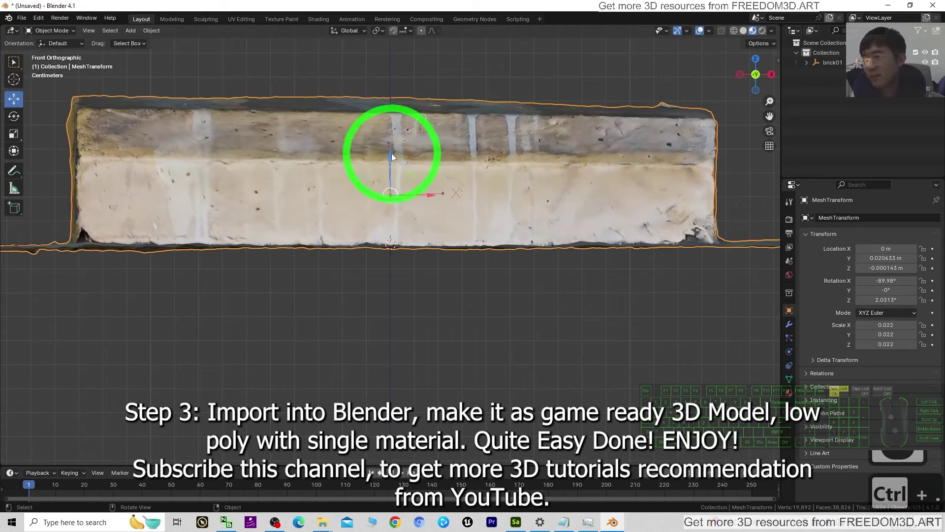
{"action": "left_click_drag", "start_coordinate": [390, 154], "coordinate": [394, 207], "text": "ctrl"}
{"action": "scroll", "coordinate": [590, 296], "scroll_direction": "down", "scroll_amount": 4}
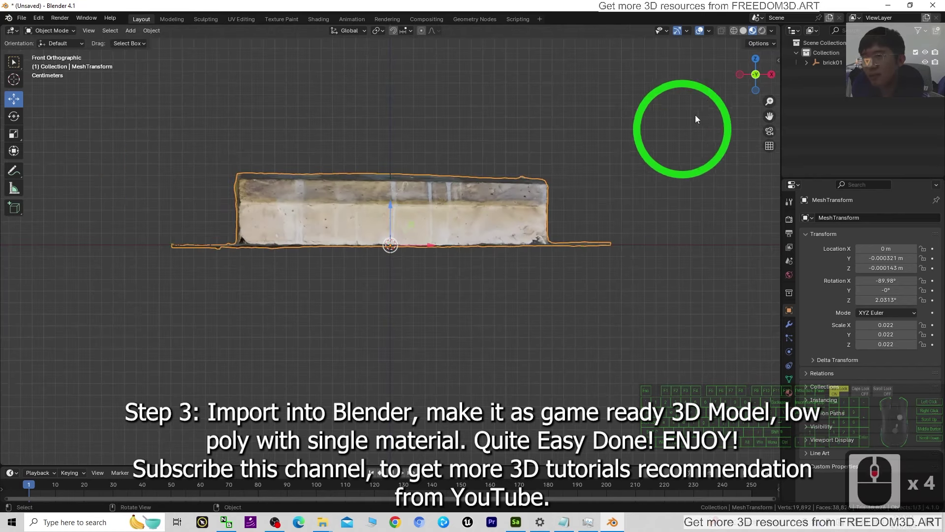
In right view, nudge the brick slightly along the green horizontal axis to a Z location of about -0.000086 m
{"action": "left_click", "coordinate": [771, 74]}
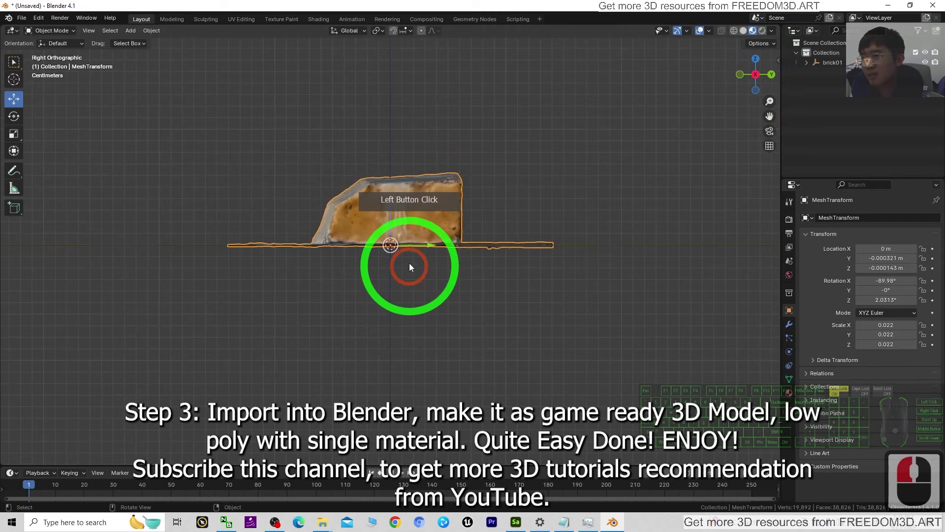
{"action": "scroll", "coordinate": [409, 263], "scroll_direction": "up", "scroll_amount": 10}
{"action": "scroll", "coordinate": [398, 253], "scroll_direction": "up", "scroll_amount": 1}
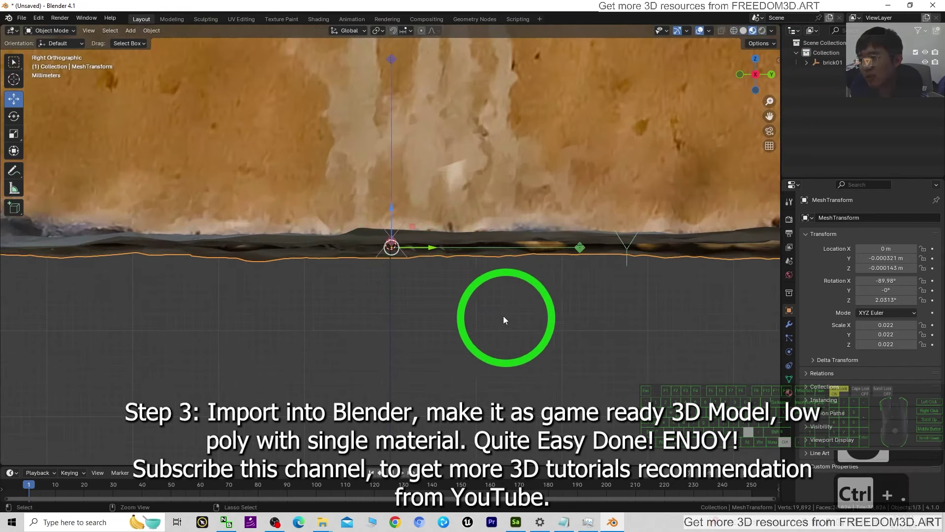
{"action": "left_click_drag", "start_coordinate": [430, 247], "coordinate": [557, 315]}
{"action": "scroll", "coordinate": [557, 318], "scroll_direction": "down", "scroll_amount": 10}
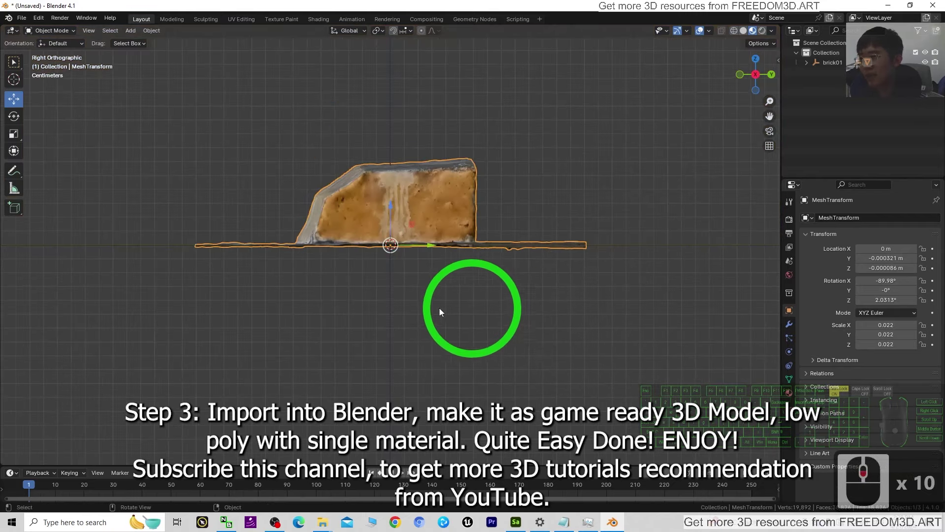
Apply All Transforms to the brick mesh and keep it selected
{"action": "middle_click_drag", "start_coordinate": [440, 311], "coordinate": [412, 356]}
{"action": "scroll", "coordinate": [640, 231], "scroll_direction": "down", "scroll_amount": 5}
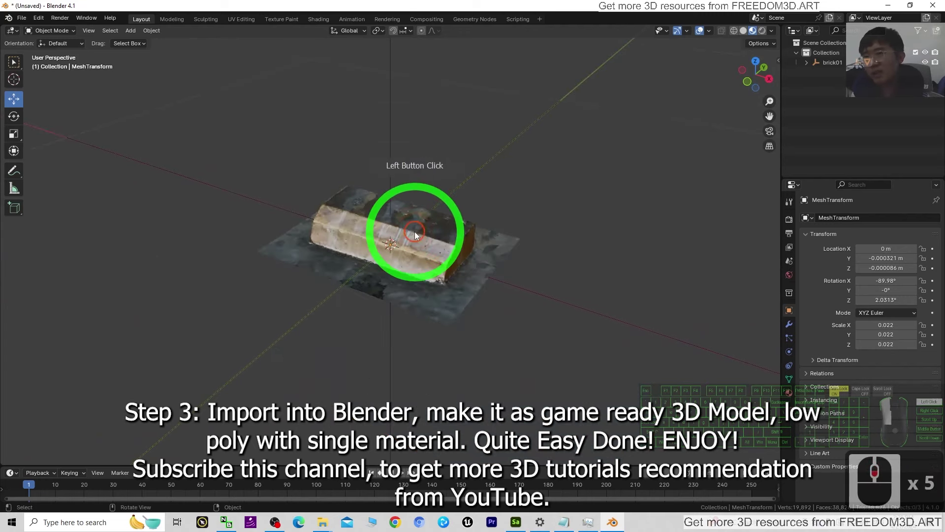
{"action": "left_click", "coordinate": [607, 237]}
{"action": "key", "text": "ctrl+a"}
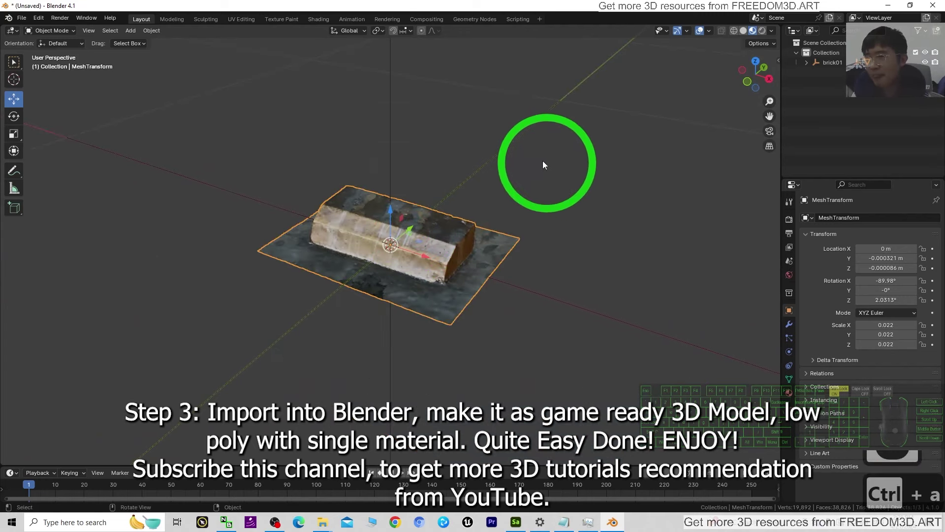
{"action": "key", "text": "ctrl+a"}
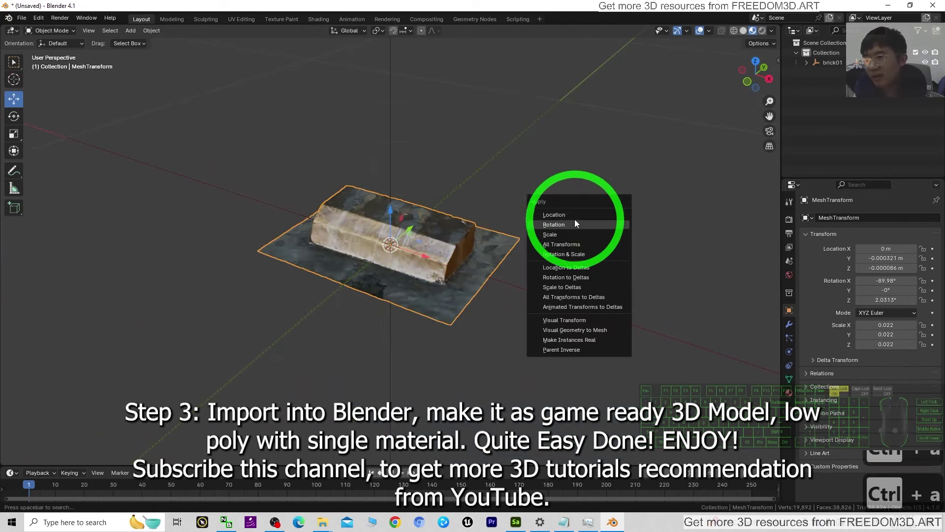
{"action": "left_click", "coordinate": [570, 244]}
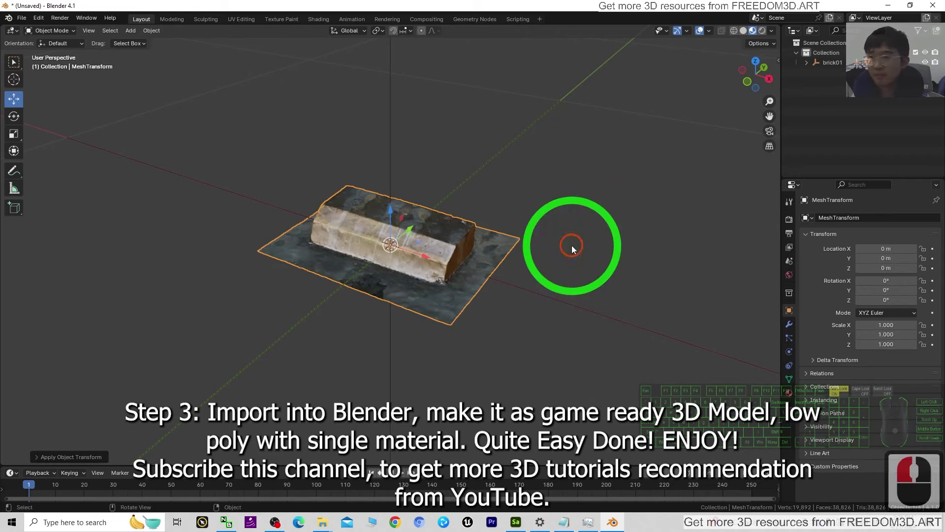
{"action": "left_click", "coordinate": [575, 293]}
{"action": "left_click", "coordinate": [468, 273]}
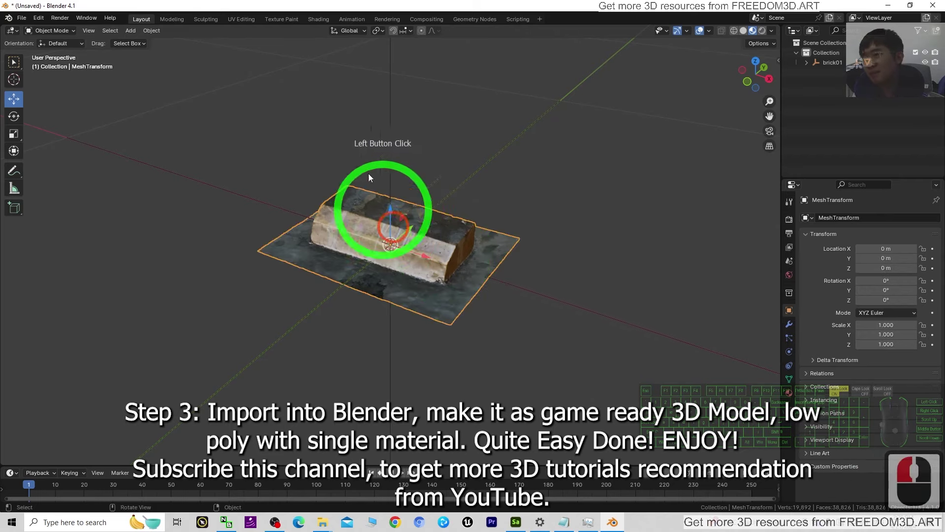
Save the scene on the Desktop as brick01.blend and maximize the window again
{"action": "left_click_drag", "start_coordinate": [329, 5], "coordinate": [443, 27]}
{"action": "left_click", "coordinate": [131, 41]}
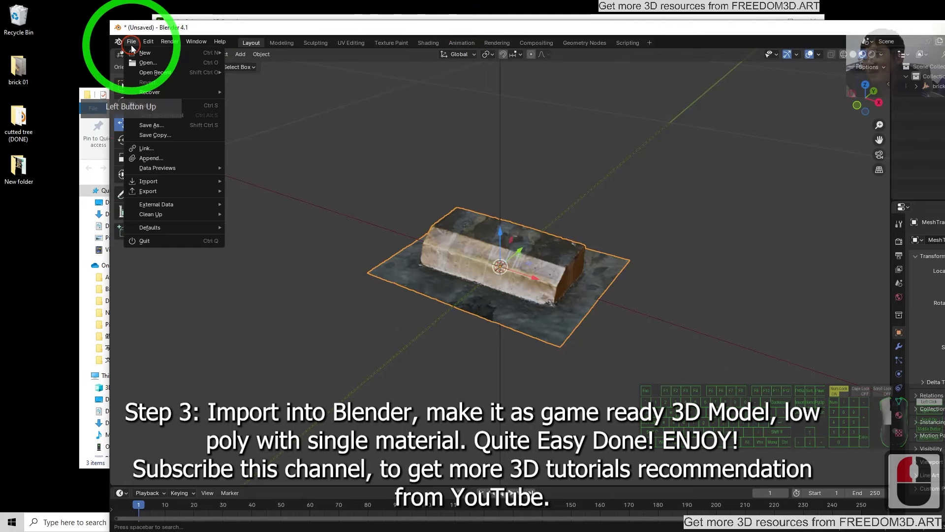
{"action": "left_click", "coordinate": [153, 120]}
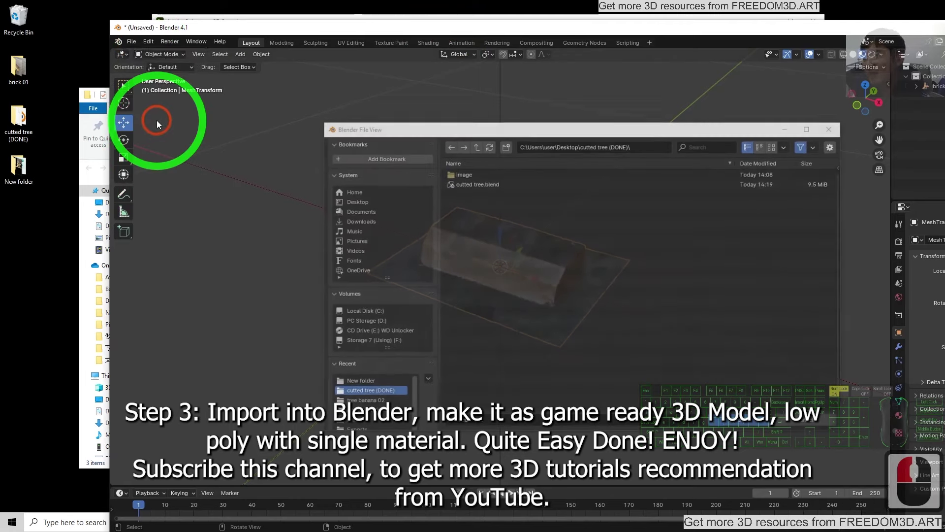
{"action": "left_click", "coordinate": [352, 202]}
{"action": "double_click", "coordinate": [493, 421]}
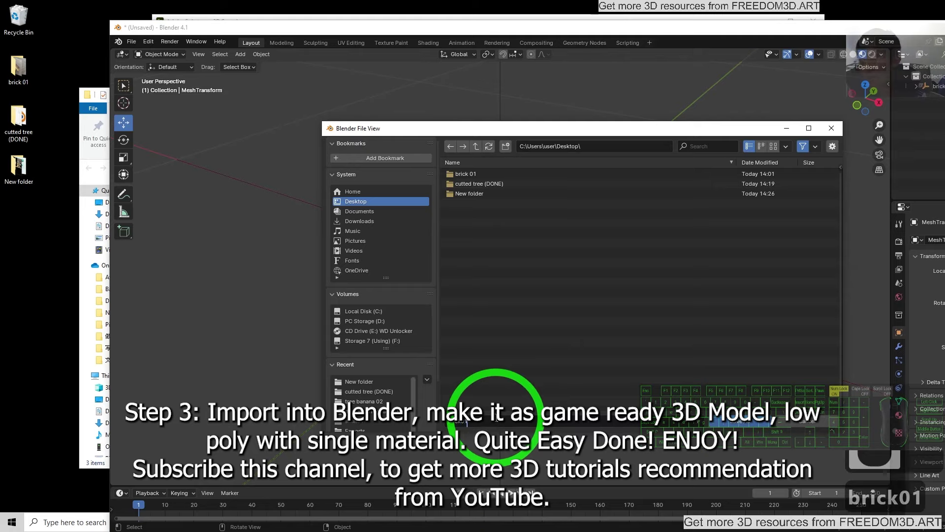
{"action": "left_click", "coordinate": [739, 420]}
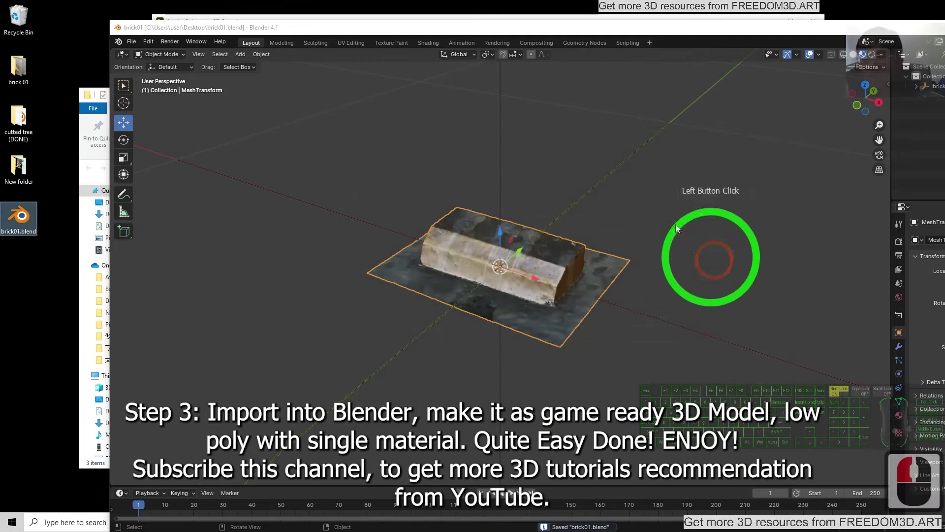
{"action": "double_click", "coordinate": [630, 27]}
Select the brick mesh and add a Decimate modifier to it
{"action": "scroll", "coordinate": [497, 271], "scroll_direction": "up", "scroll_amount": 4}
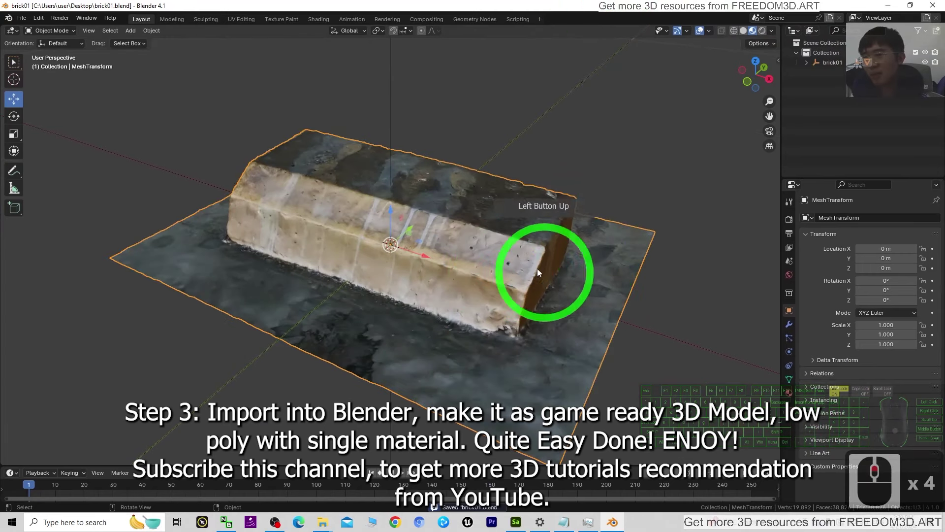
{"action": "left_click", "coordinate": [476, 223]}
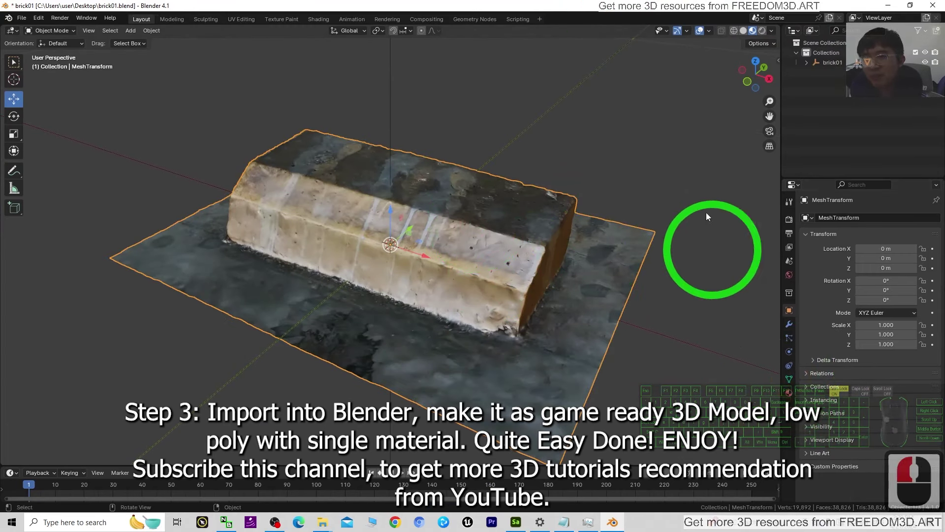
{"action": "left_click", "coordinate": [788, 381]}
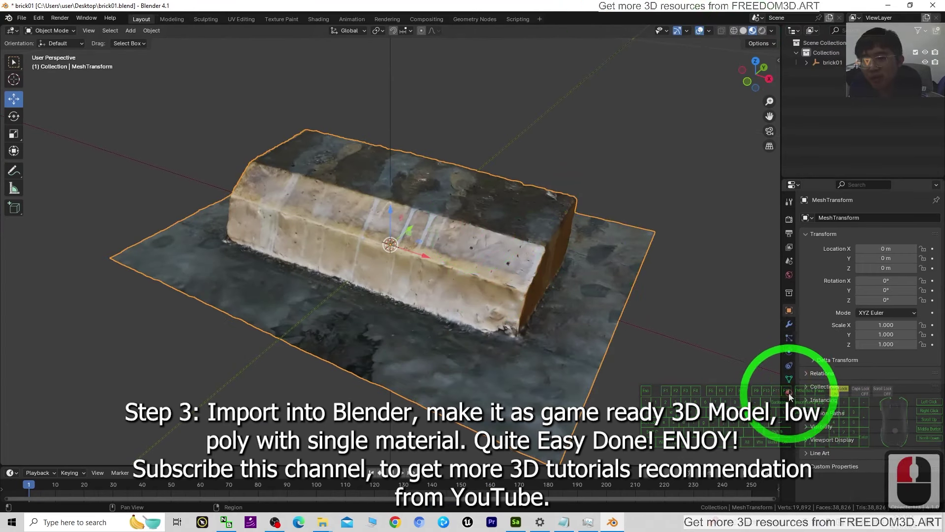
{"action": "left_click", "coordinate": [788, 325]}
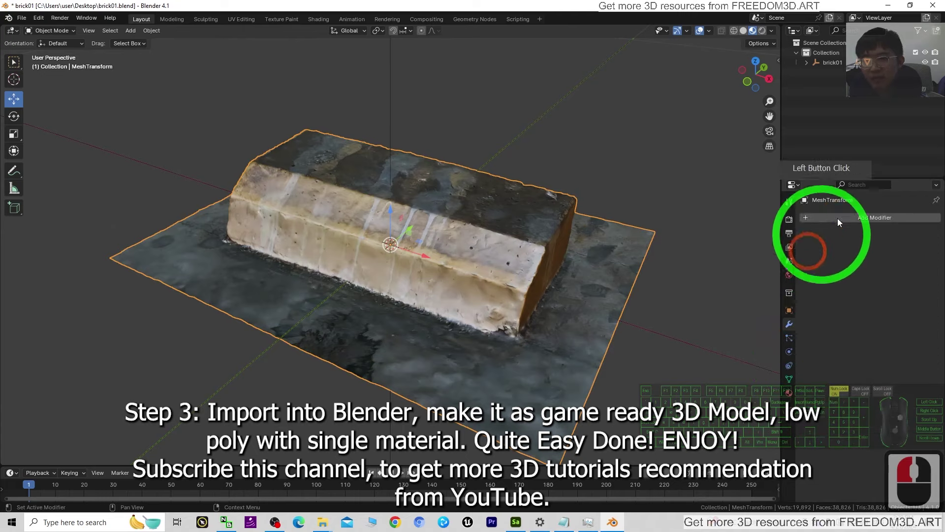
{"action": "left_click", "coordinate": [851, 220]}
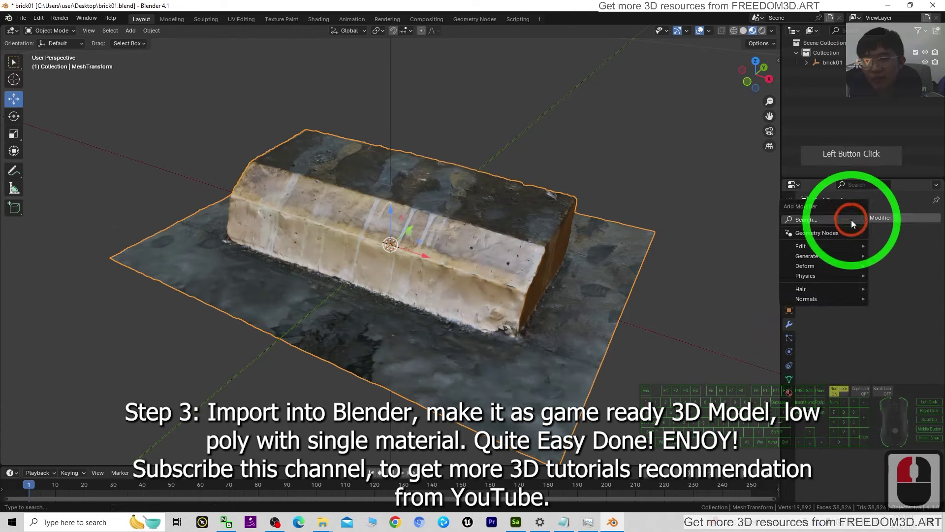
{"action": "left_click", "coordinate": [817, 219]}
{"action": "type", "text": "d"}
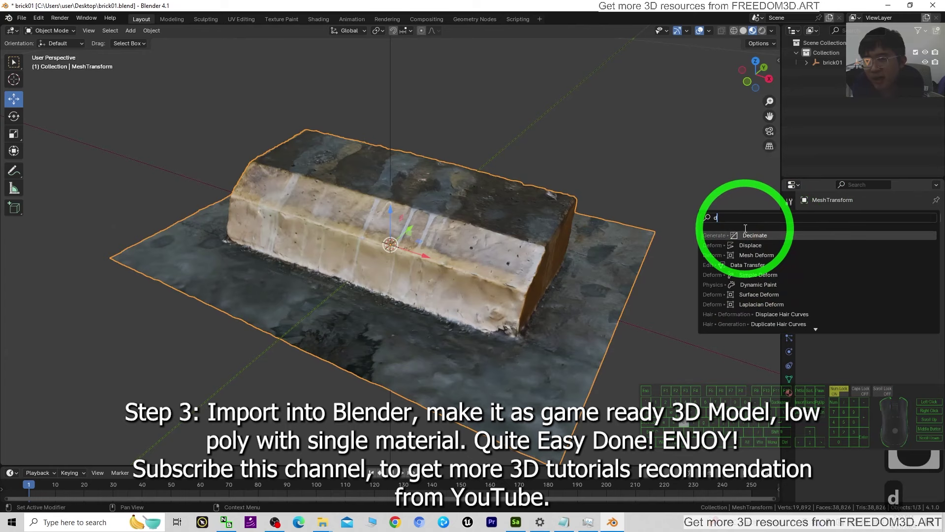
{"action": "type", "text": "ecimate"}
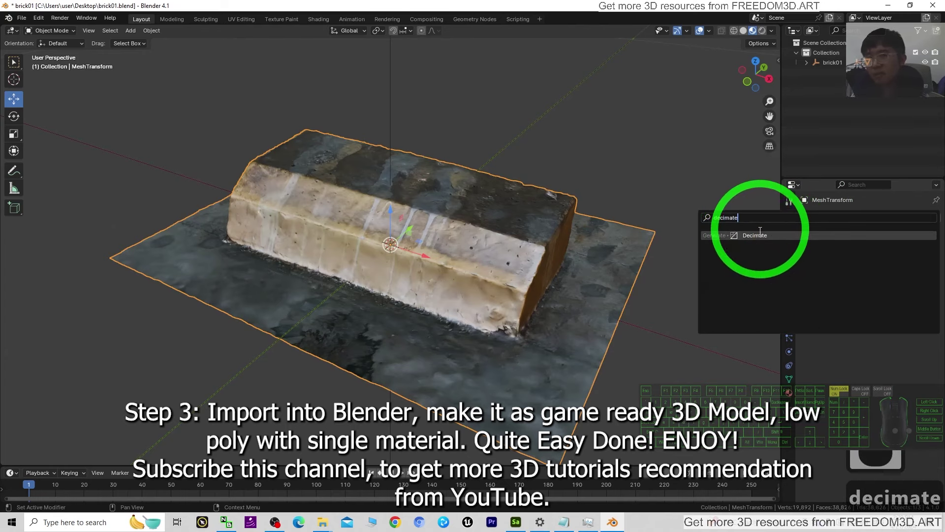
{"action": "left_click", "coordinate": [752, 237]}
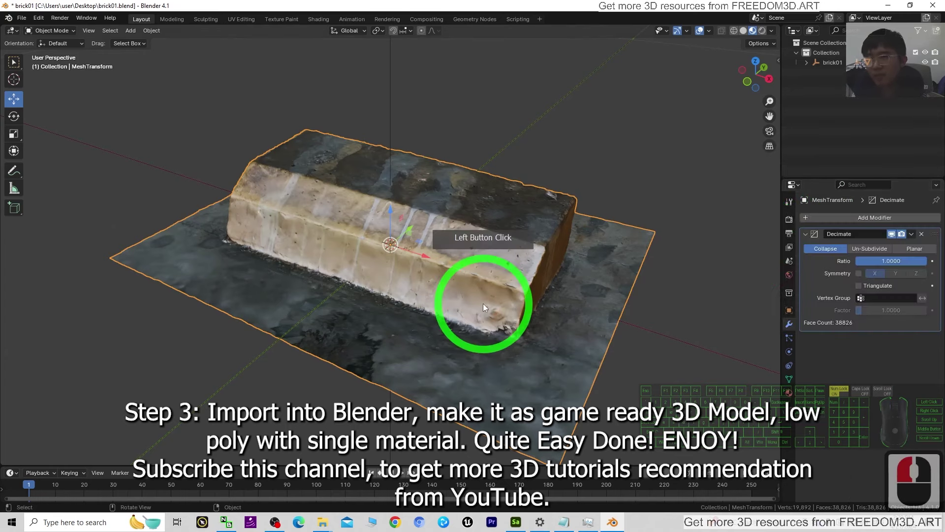
{"action": "scroll", "coordinate": [515, 295], "scroll_direction": "up", "scroll_amount": 1}
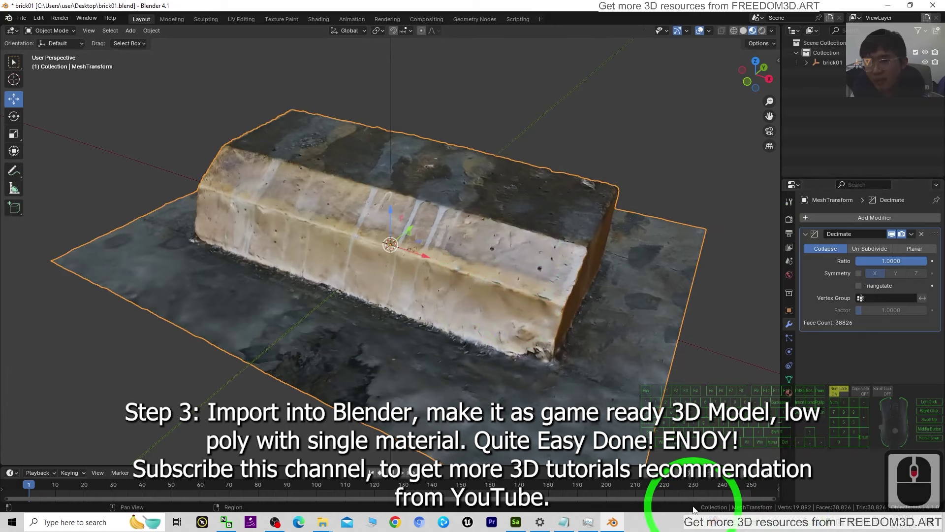
{"action": "left_click", "coordinate": [634, 463]}
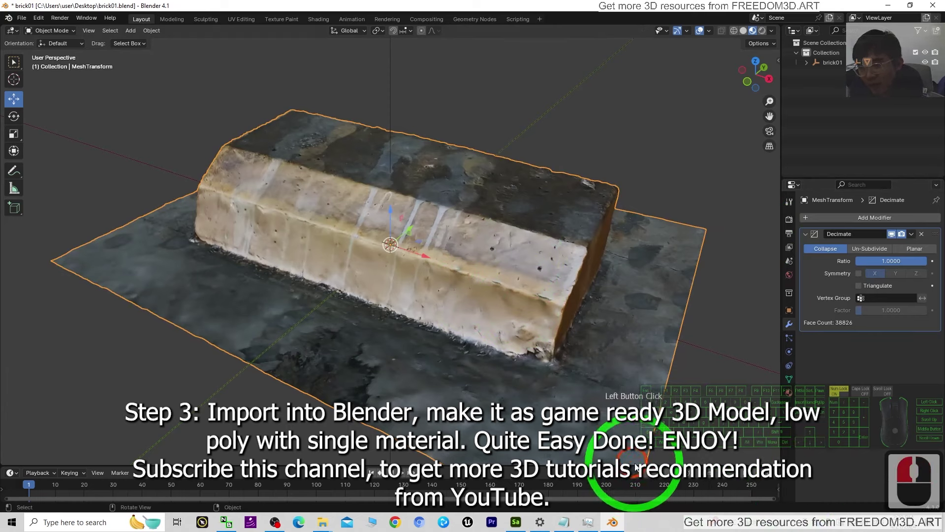
{"action": "left_click", "coordinate": [610, 461]}
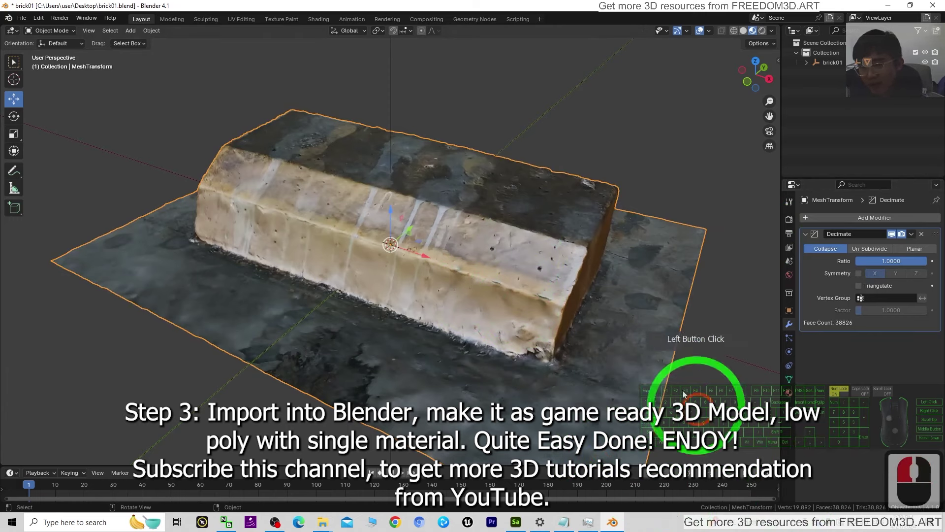
{"action": "left_click", "coordinate": [552, 271]}
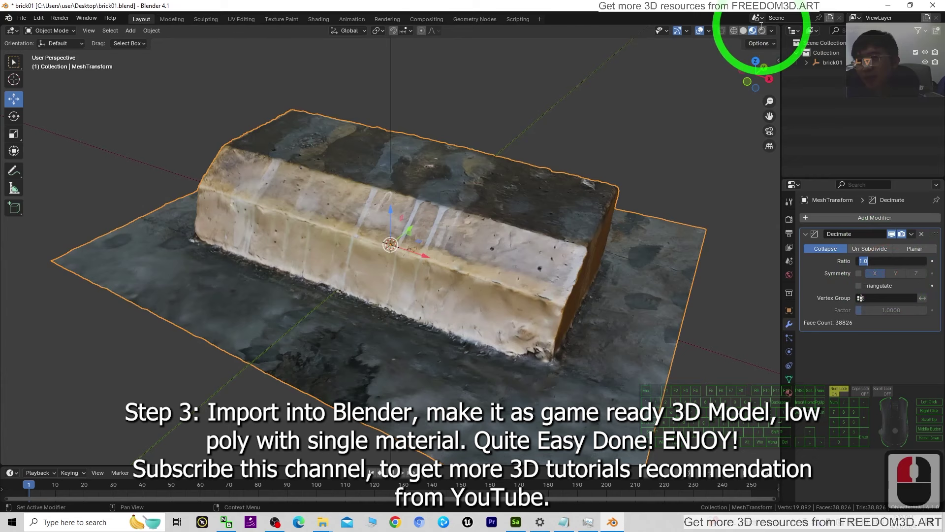
Show the brick in wireframe and set the Decimate modifier's collapse ratio to 0.1
{"action": "left_click", "coordinate": [732, 31]}
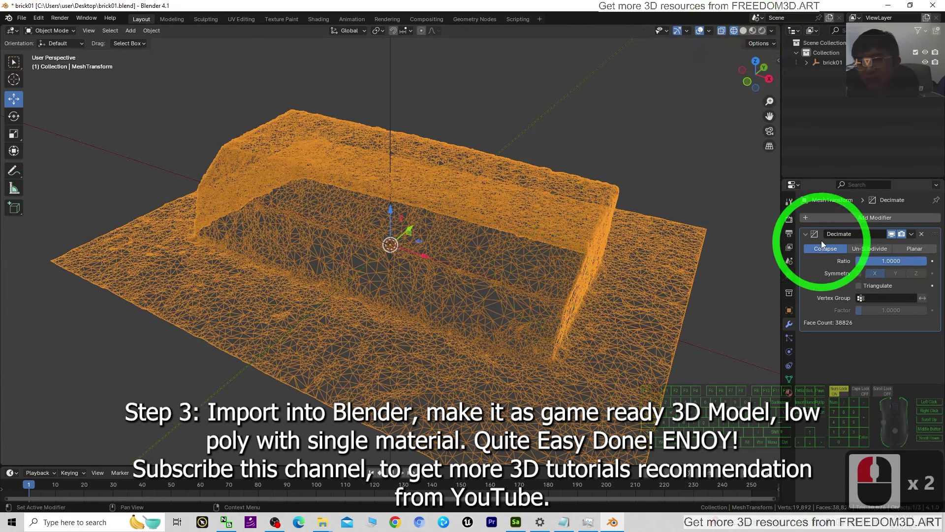
{"action": "left_click", "coordinate": [890, 263]}
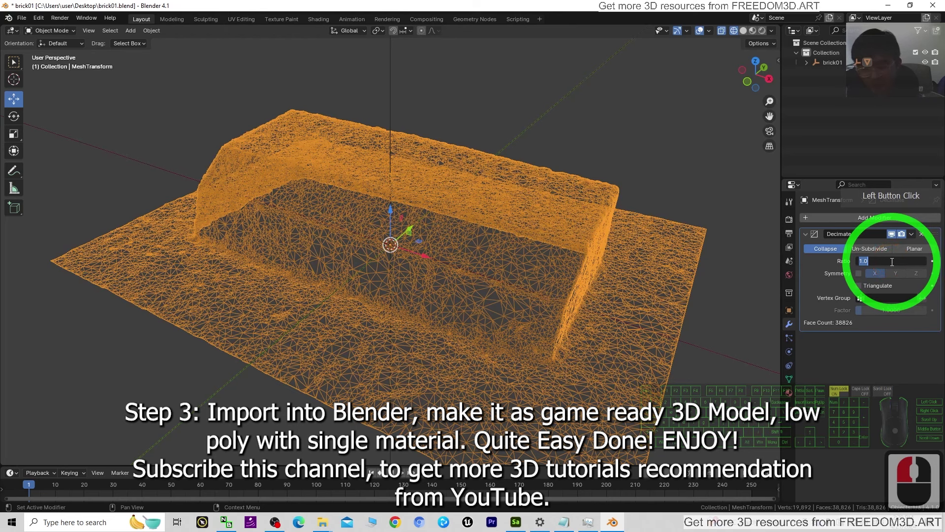
{"action": "key", "text": "Return"}
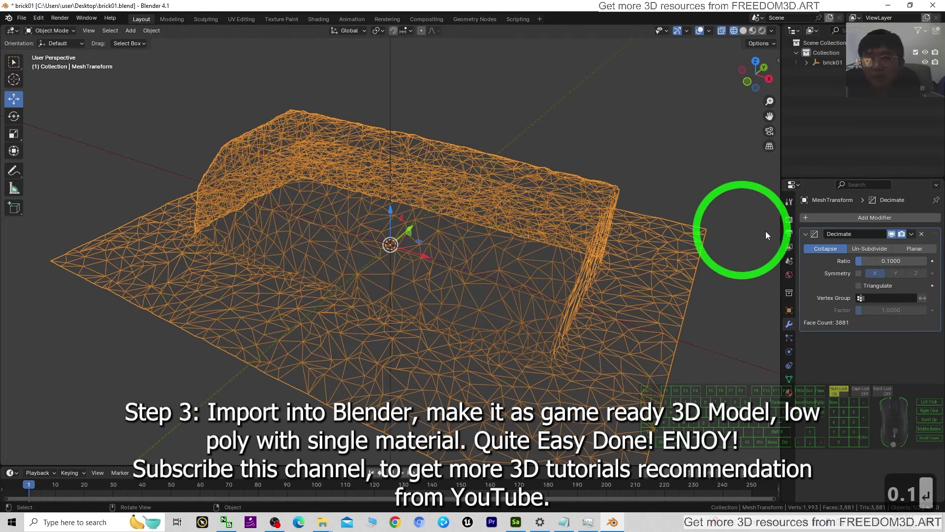
Switch the viewport back to Material Preview shading and examine the decimated brick toward its orange end face
{"action": "left_click", "coordinate": [743, 30]}
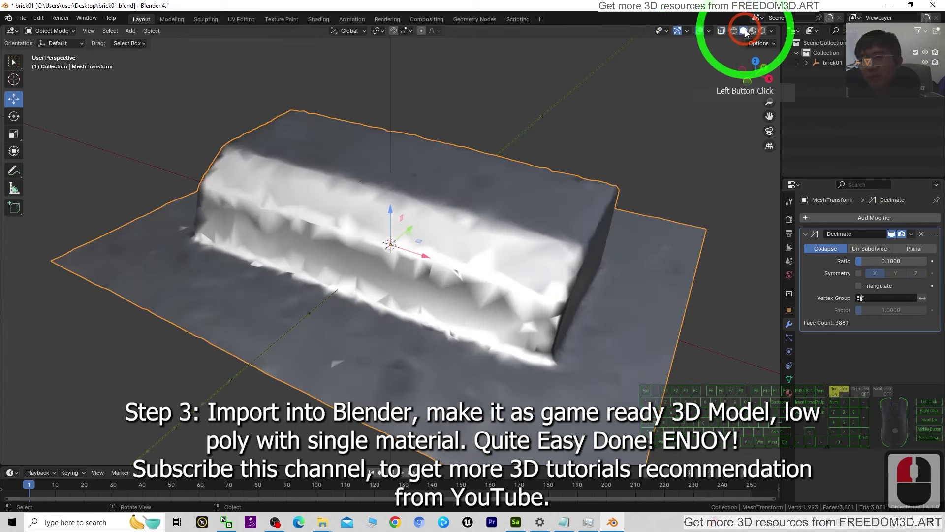
{"action": "left_click", "coordinate": [754, 31]}
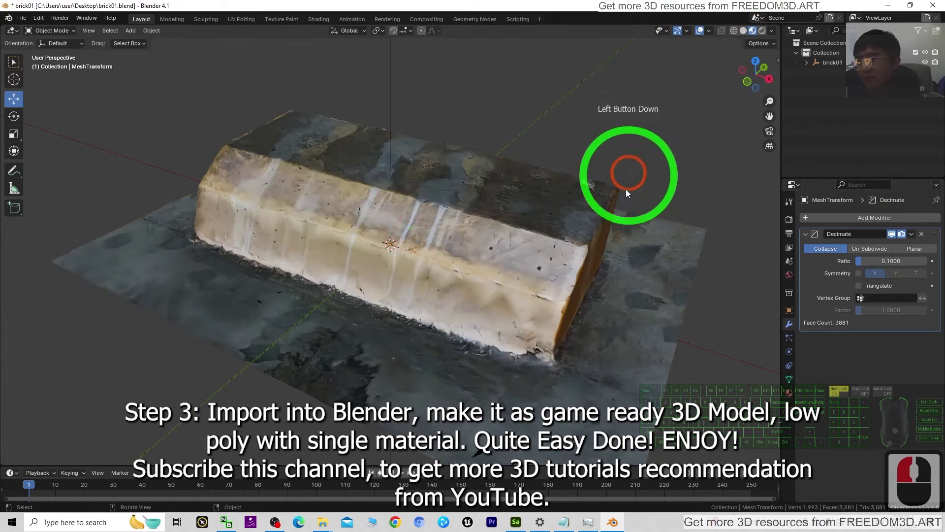
{"action": "middle_click_drag", "start_coordinate": [625, 189], "coordinate": [692, 222]}
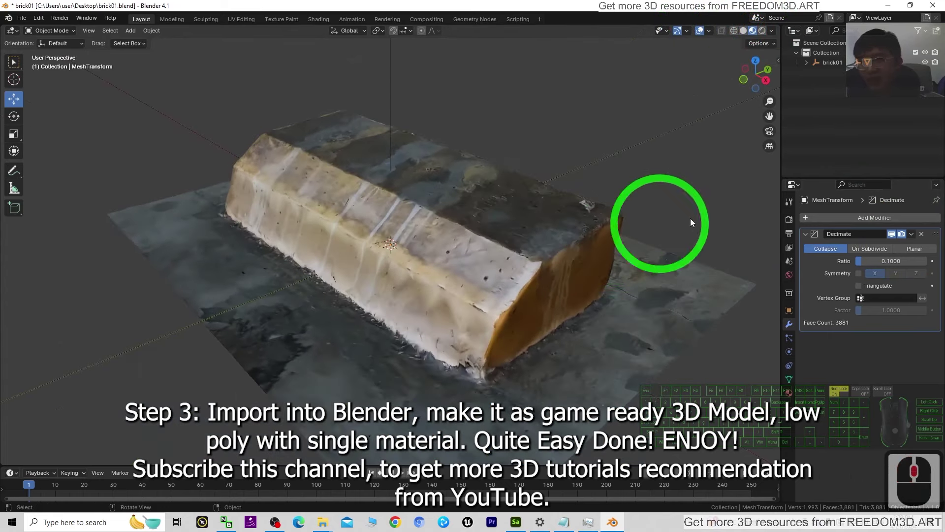
Apply the Decimate modifier to the brick mesh
{"action": "left_click", "coordinate": [911, 235]}
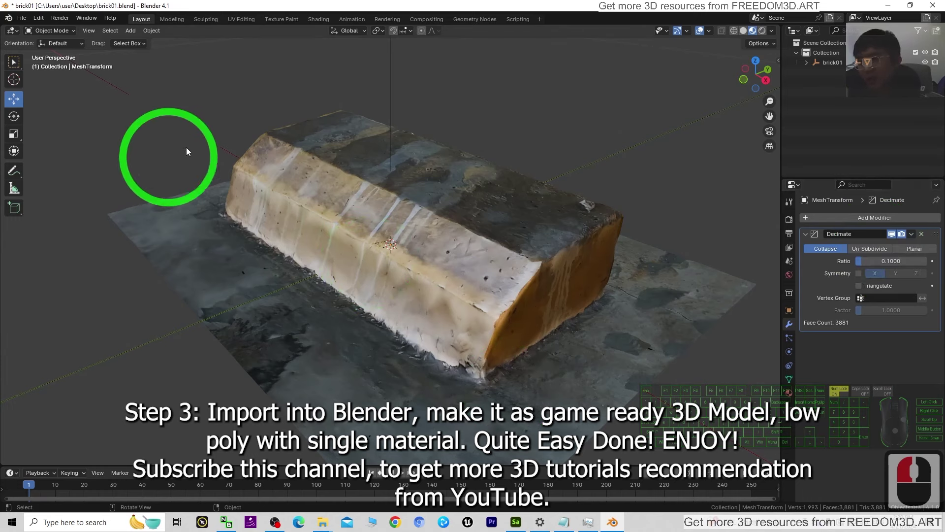
{"action": "middle_click_drag", "start_coordinate": [264, 335], "coordinate": [327, 344]}
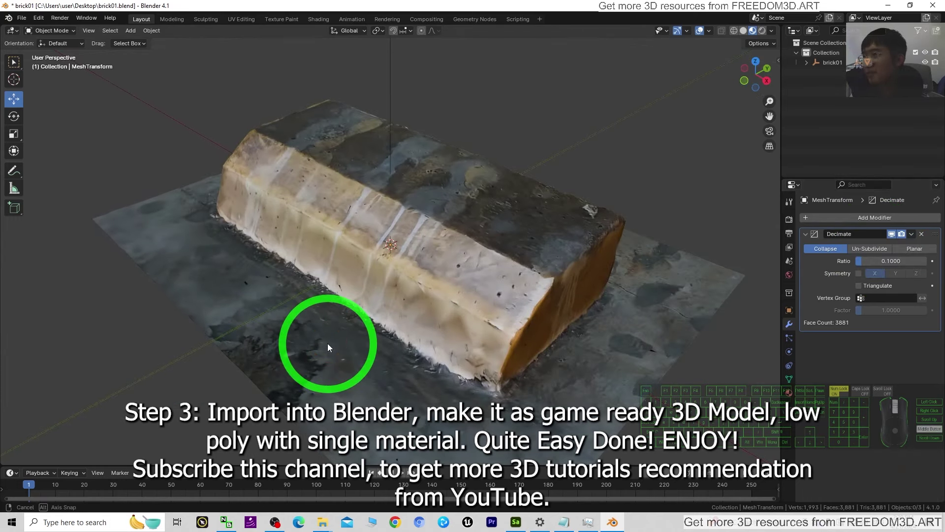
{"action": "left_click", "coordinate": [918, 236]}
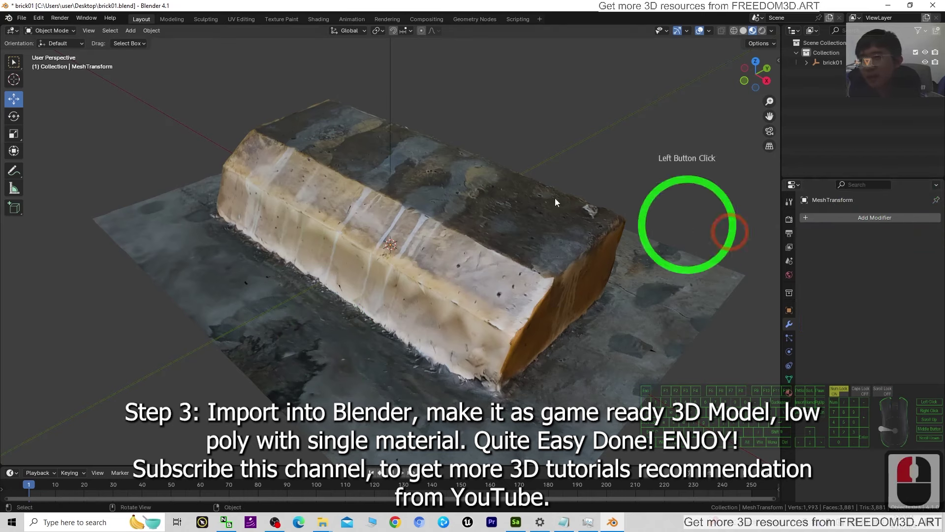
Save a copy of the scene on the Desktop under the new name "brick 01 - game ready.blend"
{"action": "left_click", "coordinate": [22, 18]}
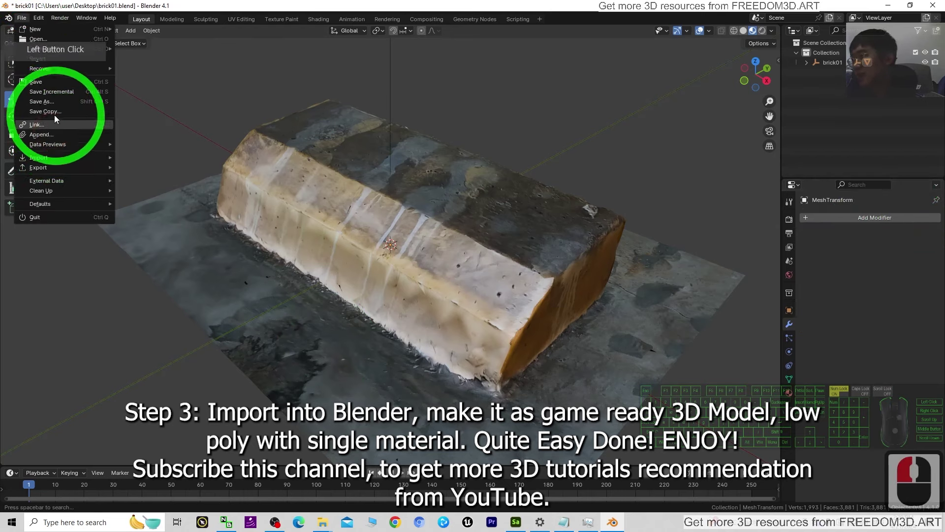
{"action": "left_click", "coordinate": [52, 100]}
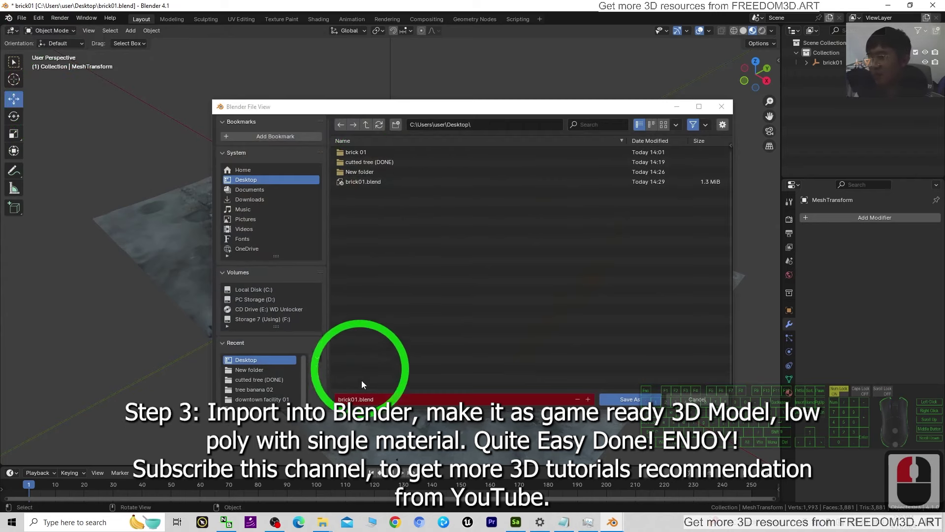
{"action": "left_click", "coordinate": [374, 400]}
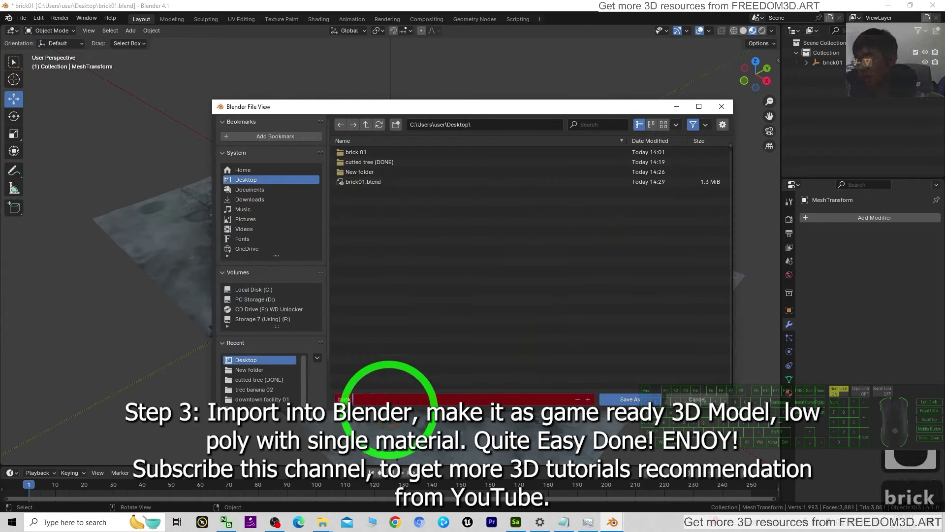
{"action": "type", "text": "brick 01 - game ready.blend"}
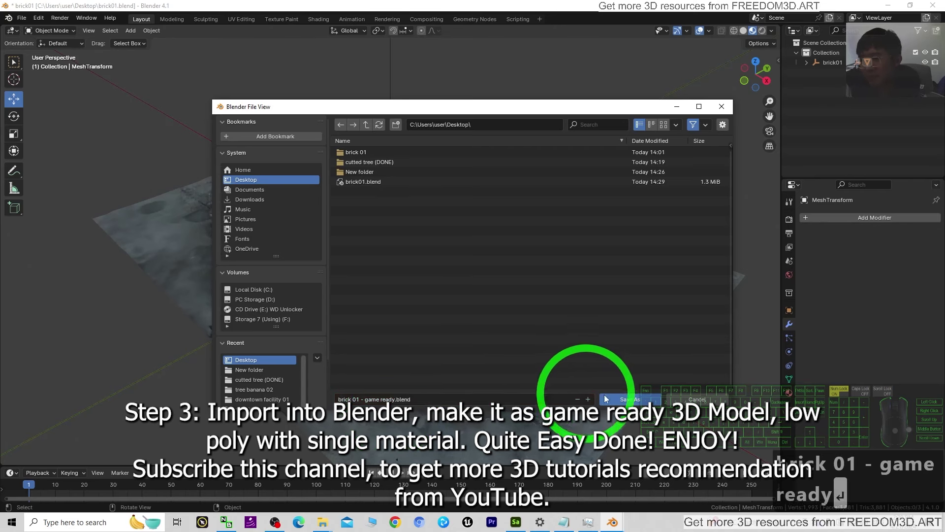
{"action": "left_click", "coordinate": [606, 399]}
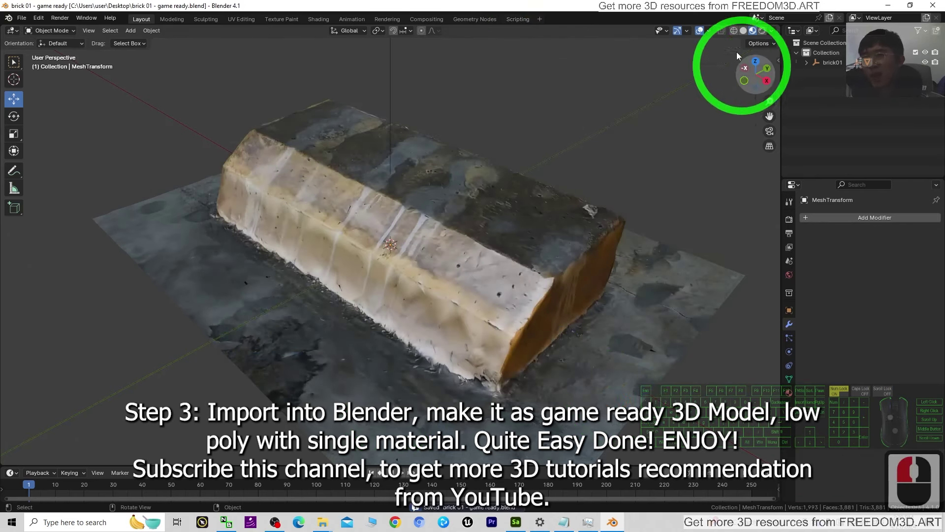
Examine the decimated brick's mesh in wireframe and return the viewport to Material Preview shading
{"action": "left_click", "coordinate": [734, 30]}
{"action": "mouse_move", "coordinate": [385, 264]}
{"action": "middle_mouse_down"}
{"action": "mouse_move", "coordinate": [460, 328]}
{"action": "mouse_move", "coordinate": [435, 385]}
{"action": "mouse_move", "coordinate": [427, 362]}
{"action": "mouse_move", "coordinate": [541, 282]}
{"action": "mouse_move", "coordinate": [502, 312]}
{"action": "mouse_move", "coordinate": [492, 295]}
{"action": "mouse_move", "coordinate": [451, 280]}
{"action": "middle_mouse_up"}
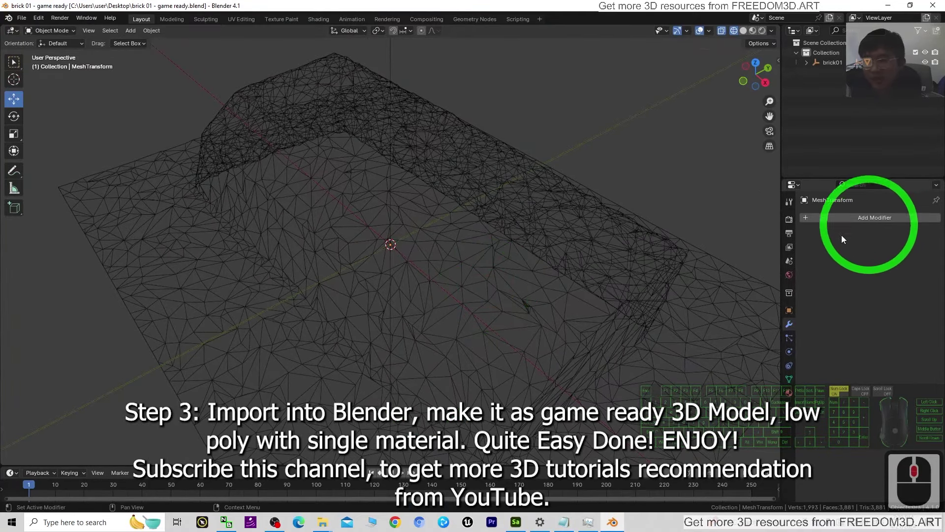
{"action": "middle_click_drag", "start_coordinate": [646, 196], "coordinate": [681, 152]}
{"action": "left_click", "coordinate": [761, 31]}
Open brick01.blend from the Desktop and place it side by side with the game-ready scene, brick01.blend on the left half of the screen
{"action": "mouse_move", "coordinate": [696, 6]}
{"action": "left_mouse_down"}
{"action": "mouse_move", "coordinate": [548, 71]}
{"action": "mouse_move", "coordinate": [823, 80]}
{"action": "mouse_move", "coordinate": [865, 106]}
{"action": "left_mouse_up"}
{"action": "left_click_drag", "start_coordinate": [943, 106], "coordinate": [941, 118]}
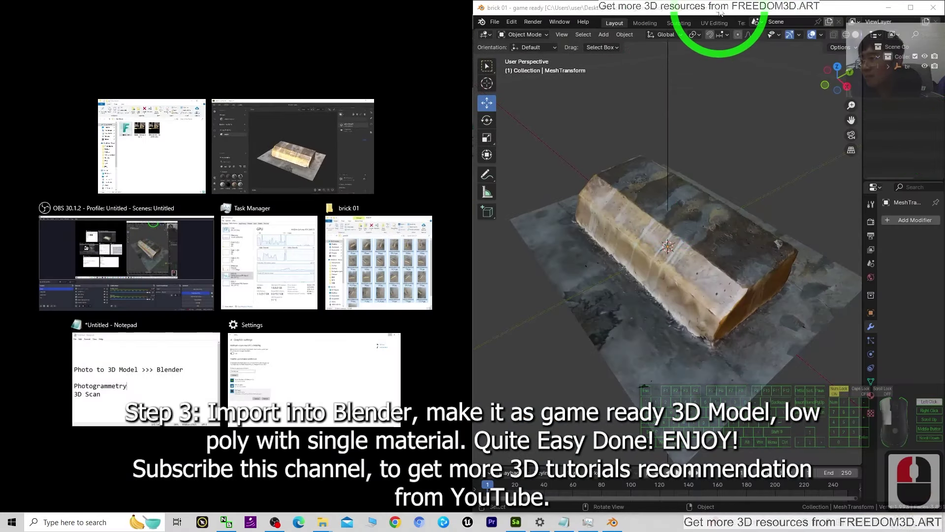
{"action": "left_click", "coordinate": [120, 180]}
{"action": "left_click", "coordinate": [22, 216]}
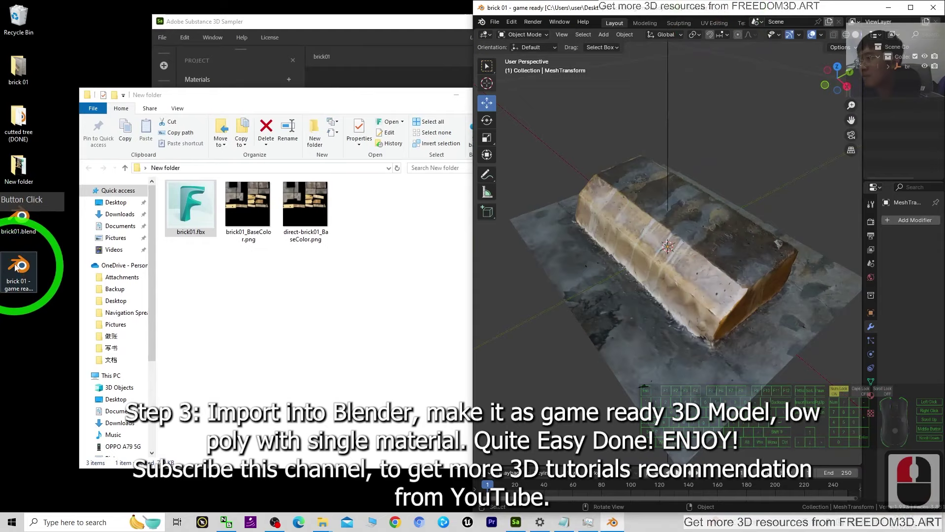
{"action": "double_click", "coordinate": [22, 216]}
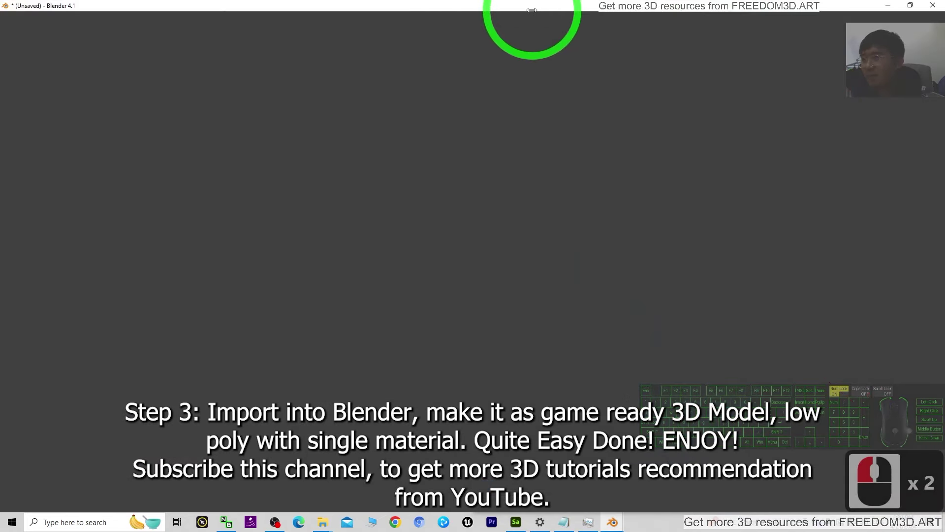
{"action": "left_click_drag", "start_coordinate": [481, 11], "coordinate": [2, 170]}
{"action": "scroll", "coordinate": [237, 207], "scroll_direction": "up", "scroll_amount": 6}
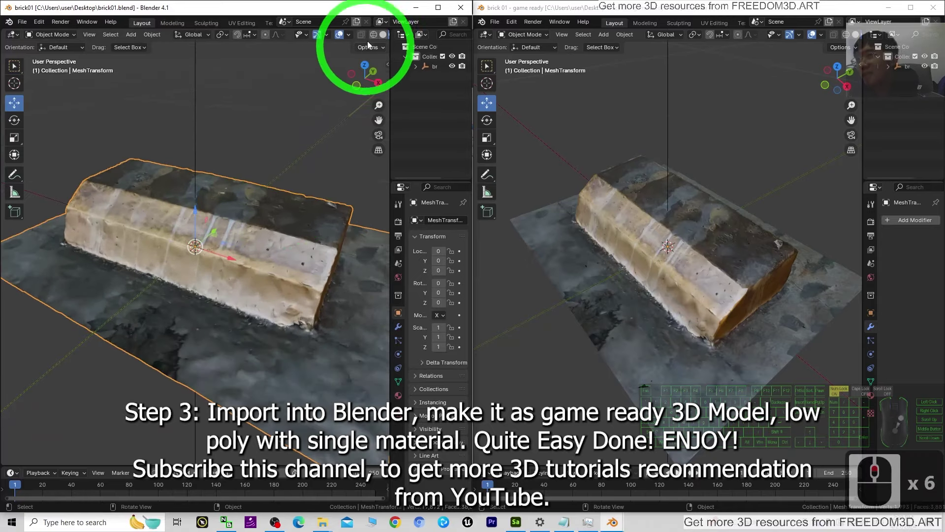
Show both scenes in wireframe and compare the mesh density of the original brick with the decimated one
{"action": "left_click", "coordinate": [373, 37]}
{"action": "scroll", "coordinate": [282, 277], "scroll_direction": "up", "scroll_amount": 5}
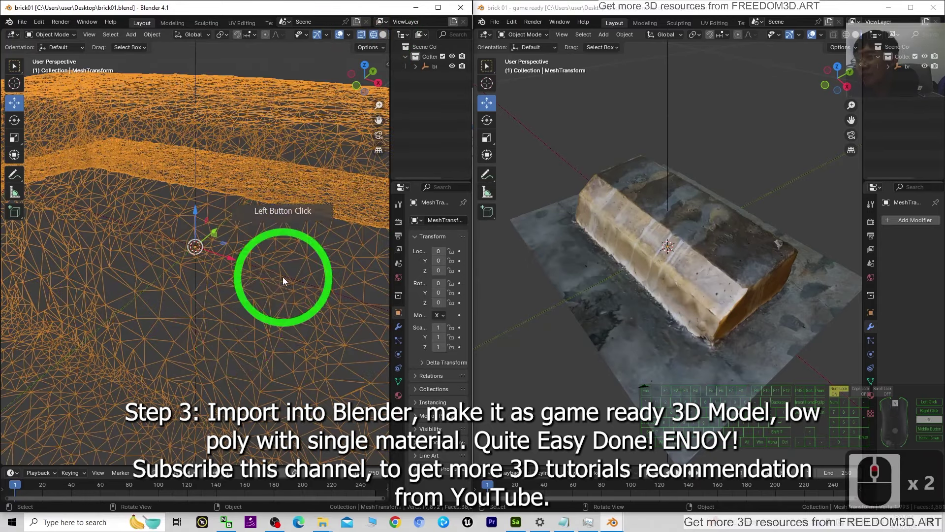
{"action": "scroll", "coordinate": [239, 293], "scroll_direction": "down", "scroll_amount": 5}
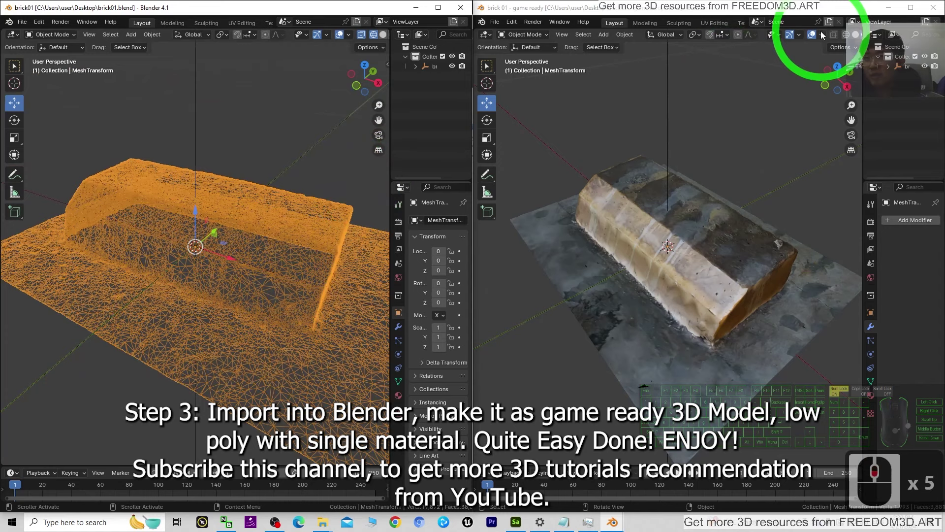
{"action": "left_click", "coordinate": [846, 36]}
{"action": "middle_click_drag", "start_coordinate": [342, 190], "coordinate": [313, 172]}
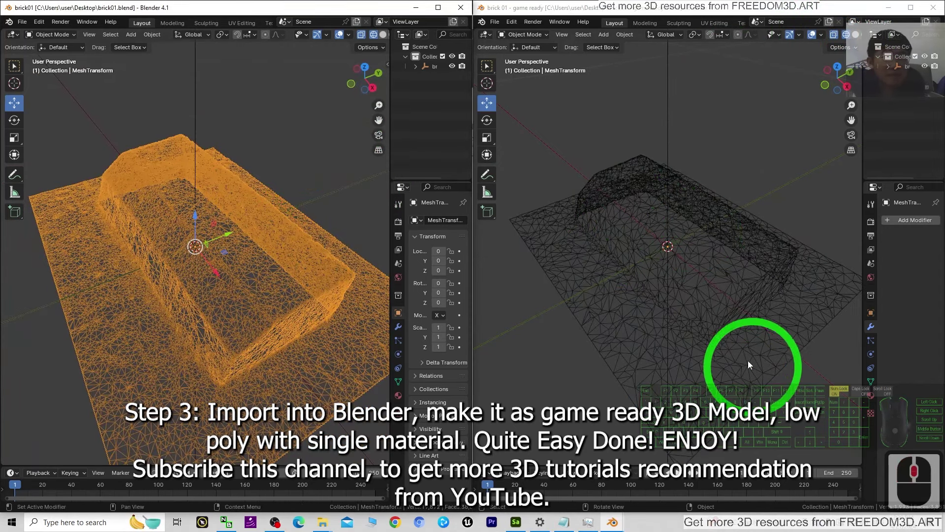
{"action": "scroll", "coordinate": [738, 345], "scroll_direction": "up", "scroll_amount": 5}
{"action": "scroll", "coordinate": [689, 339], "scroll_direction": "down", "scroll_amount": 4}
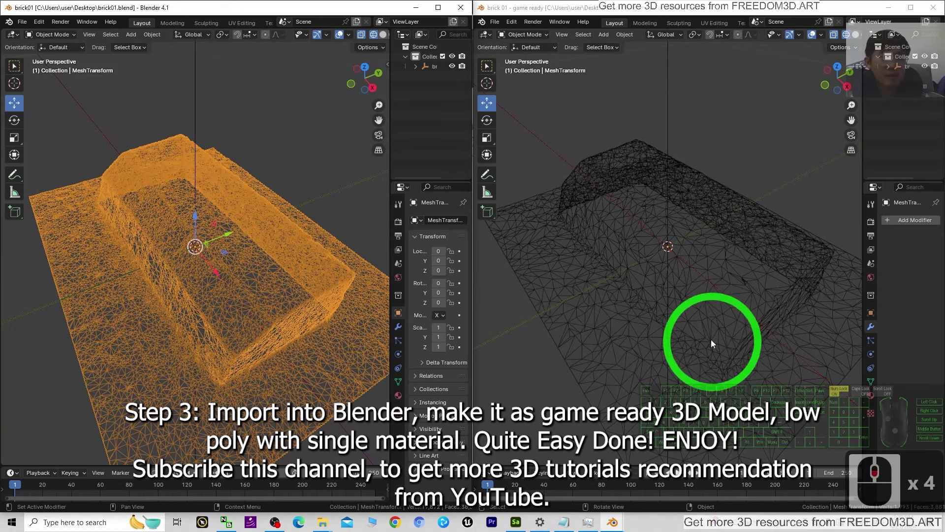
View brick01.blend and the game-ready scene one after the other, full screen in Material Preview shading, minimizing each window
{"action": "left_click", "coordinate": [438, 7]}
{"action": "left_click", "coordinate": [753, 31]}
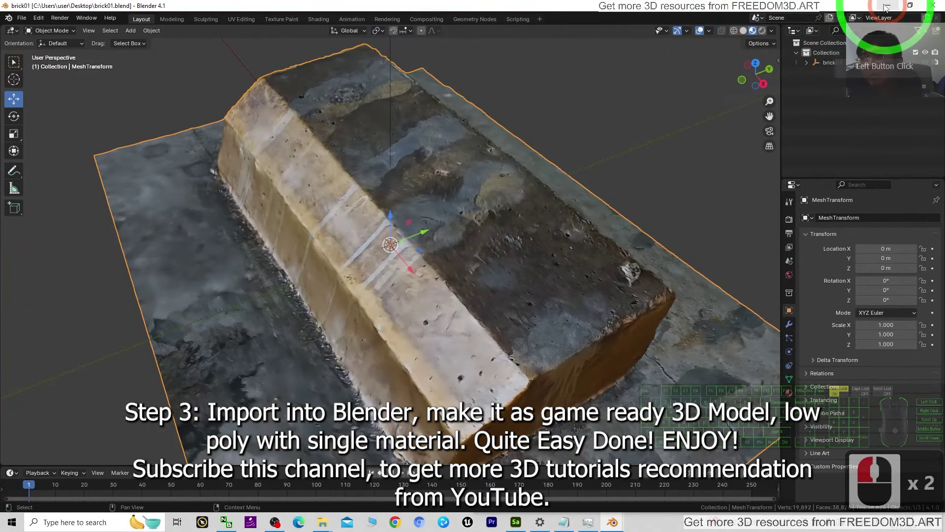
{"action": "left_click", "coordinate": [886, 7]}
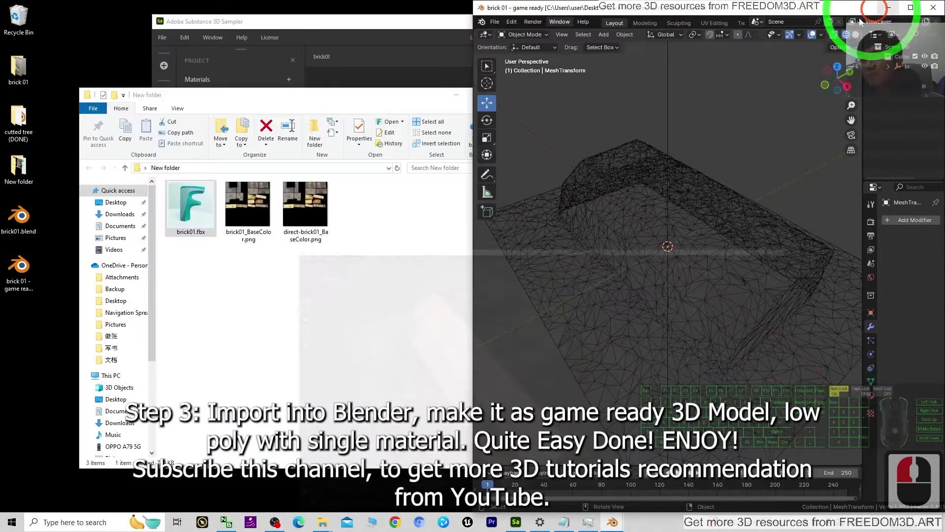
{"action": "left_click", "coordinate": [910, 7]}
{"action": "left_click", "coordinate": [752, 30]}
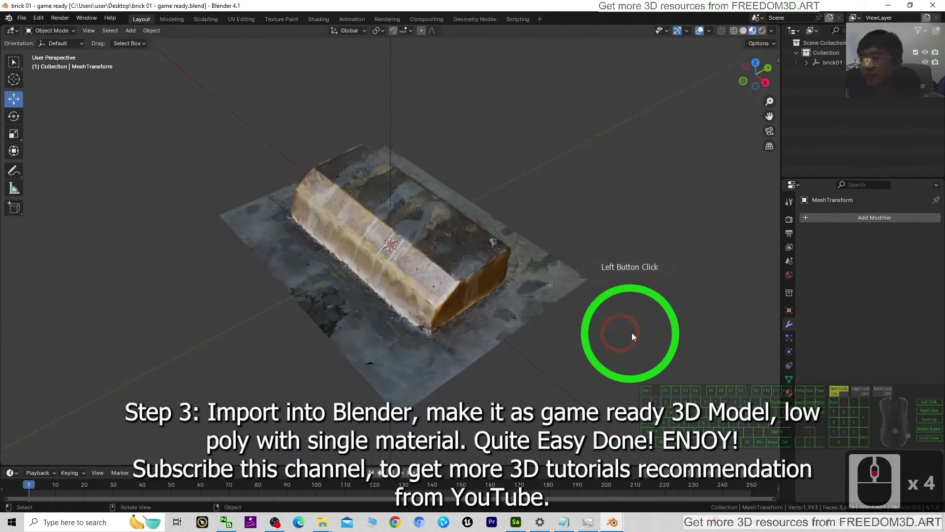
{"action": "middle_click_drag", "start_coordinate": [632, 334], "coordinate": [674, 315]}
{"action": "left_click", "coordinate": [888, 6]}
Switch to the Notepad notes and highlight the phrases "Photo to 3D Model", "Photogrammetry" and "3D Scan"
{"action": "left_click", "coordinate": [612, 522]}
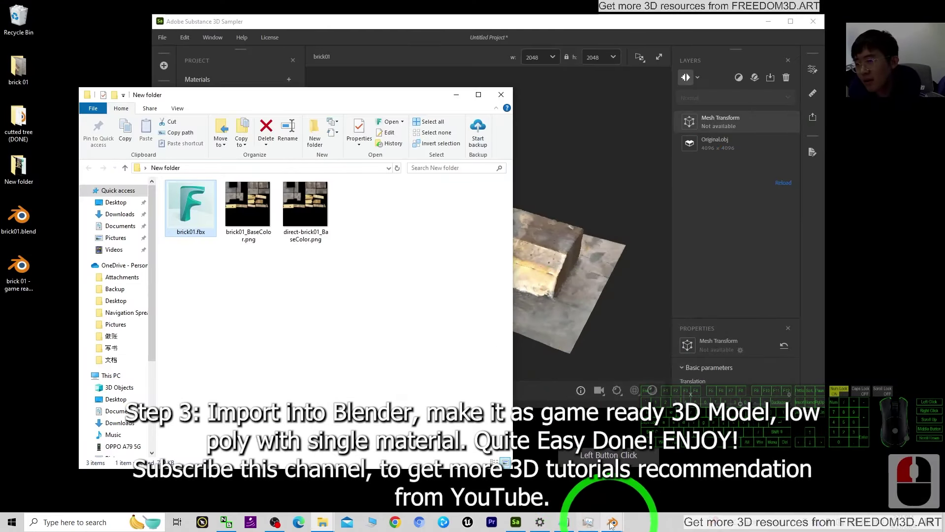
{"action": "left_click", "coordinate": [587, 521]}
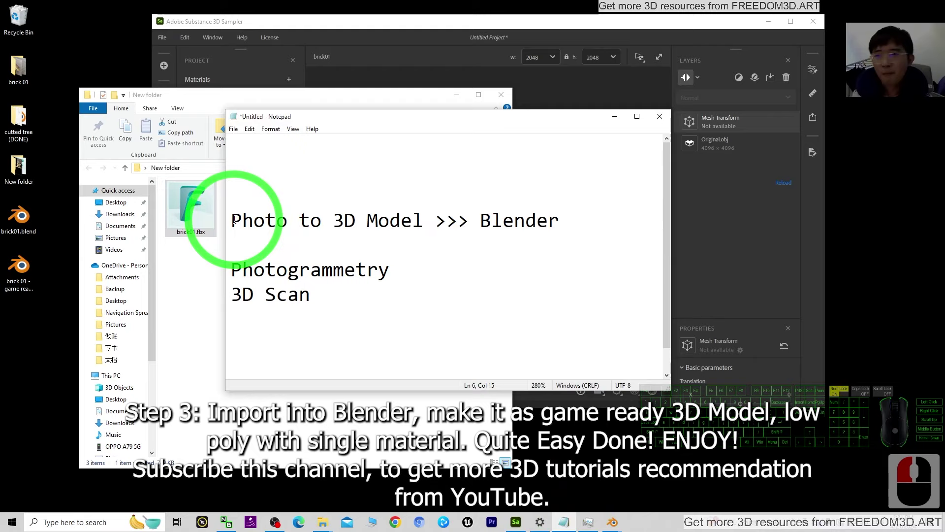
{"action": "left_click_drag", "start_coordinate": [236, 220], "coordinate": [424, 219]}
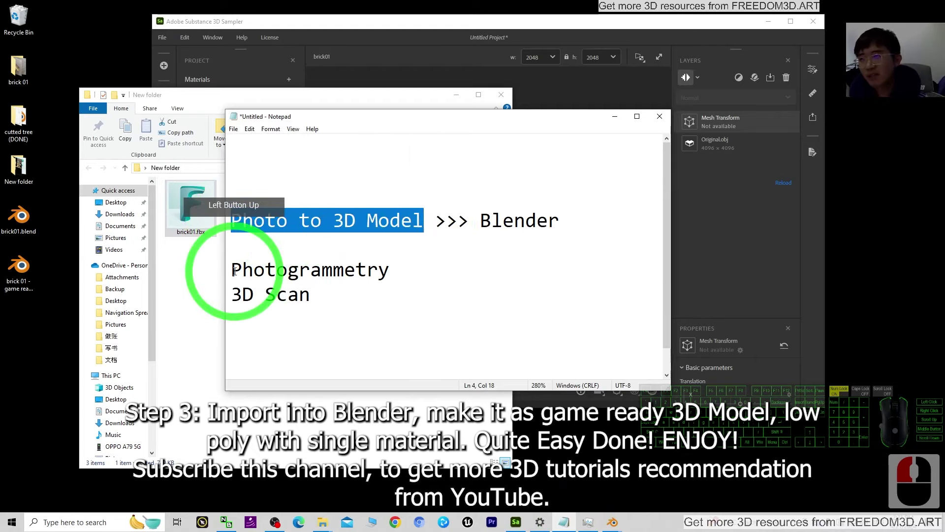
{"action": "left_click_drag", "start_coordinate": [230, 270], "coordinate": [418, 272]}
{"action": "left_click", "coordinate": [449, 293]}
{"action": "left_click", "coordinate": [325, 304]}
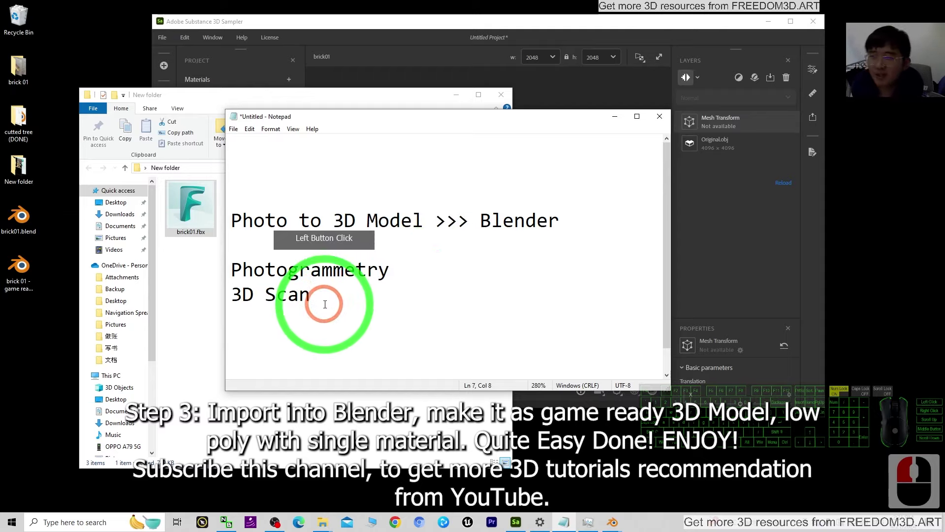
{"action": "left_click_drag", "start_coordinate": [219, 306], "coordinate": [315, 297]}
{"action": "left_click", "coordinate": [355, 271]}
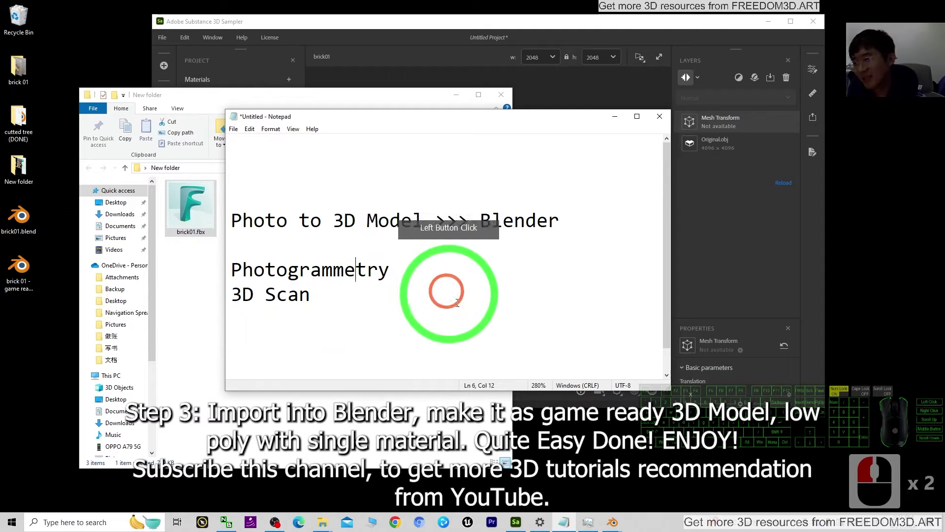
{"action": "left_click_drag", "start_coordinate": [395, 268], "coordinate": [197, 272]}
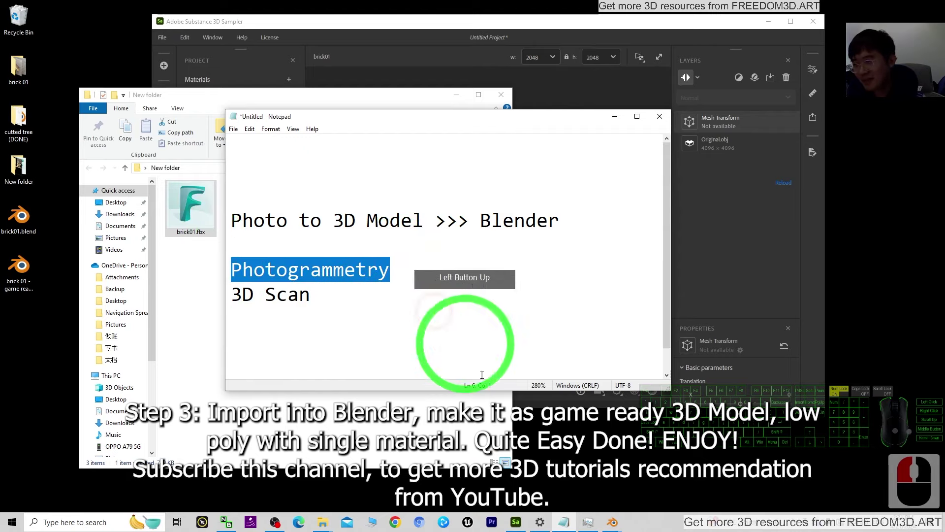
Hide the Substance 3D Sampler window and highlight the words "3D Model" and "Blender" in the Notepad notes
{"action": "left_click", "coordinate": [516, 522]}
{"action": "left_click", "coordinate": [524, 253]}
{"action": "left_click", "coordinate": [670, 69]}
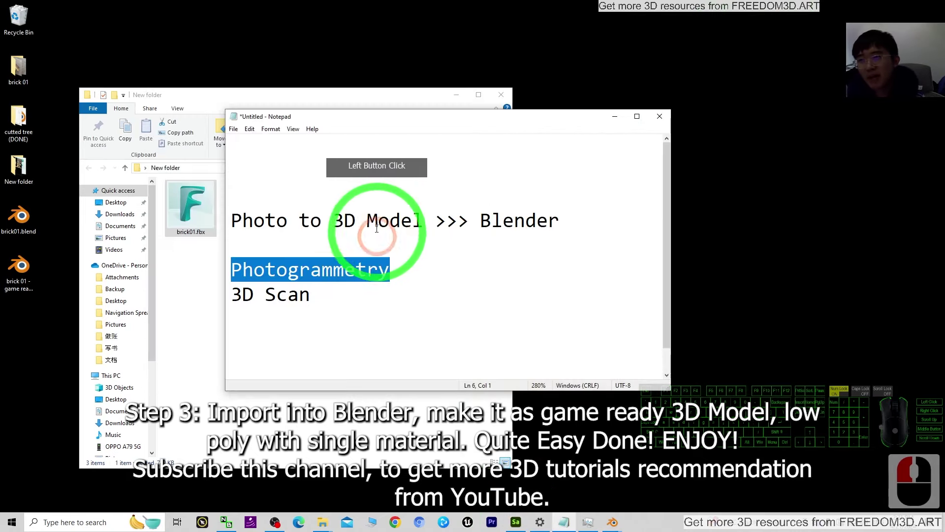
{"action": "left_click_drag", "start_coordinate": [335, 220], "coordinate": [433, 220]}
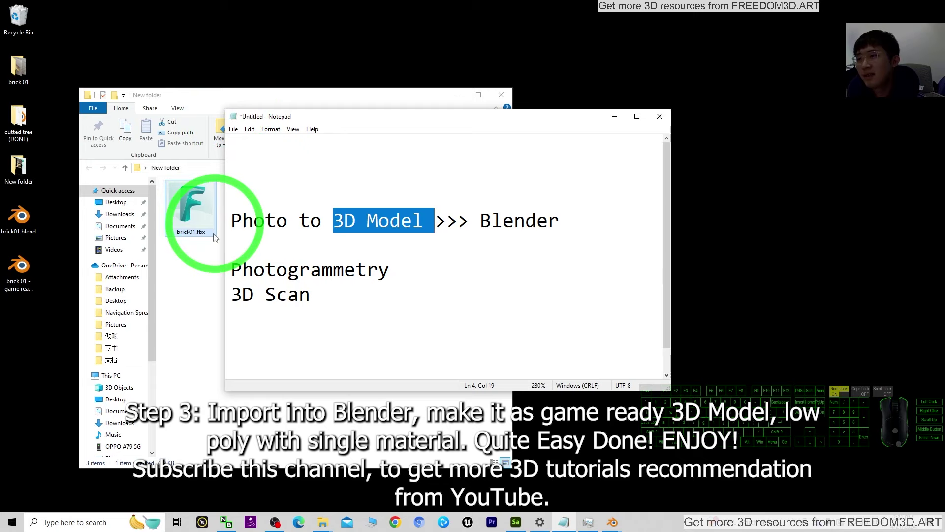
{"action": "left_click_drag", "start_coordinate": [481, 220], "coordinate": [642, 302]}
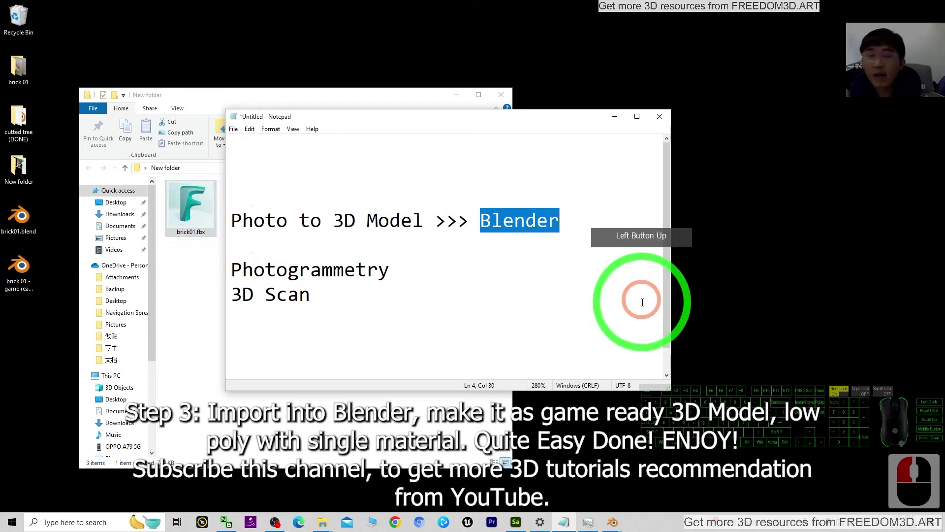
{"action": "left_click", "coordinate": [640, 371]}
{"action": "left_click", "coordinate": [516, 313]}
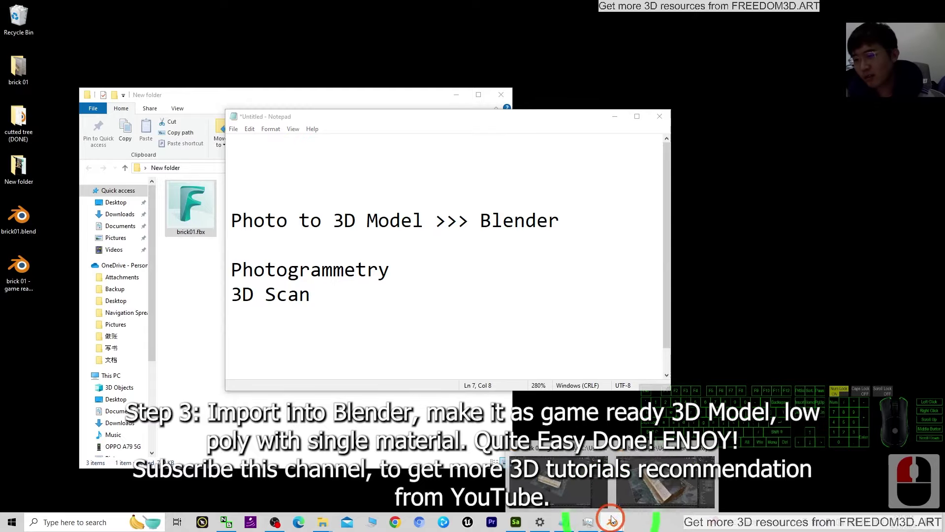
Open brick01.fbx in Autodesk FBX Review, examine the brick from several angles and minimize the viewer
{"action": "left_click", "coordinate": [612, 521]}
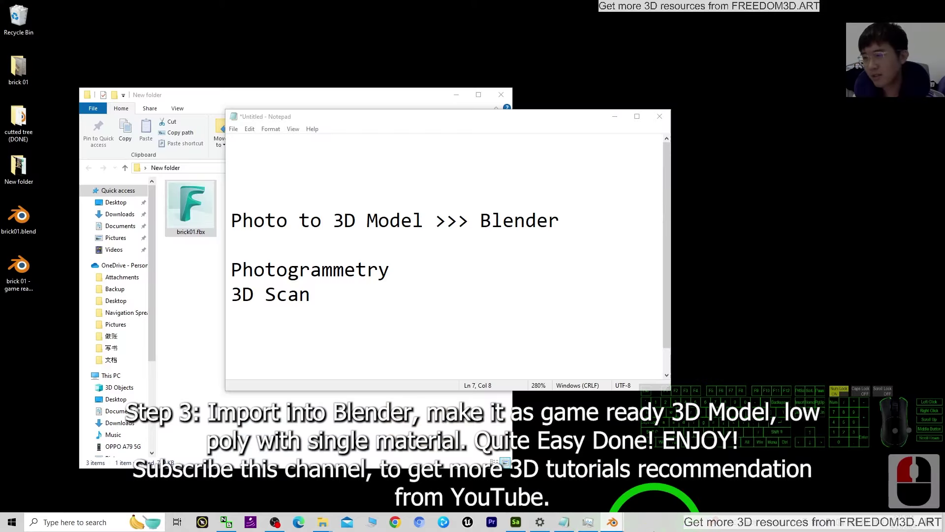
{"action": "left_click", "coordinate": [109, 182]}
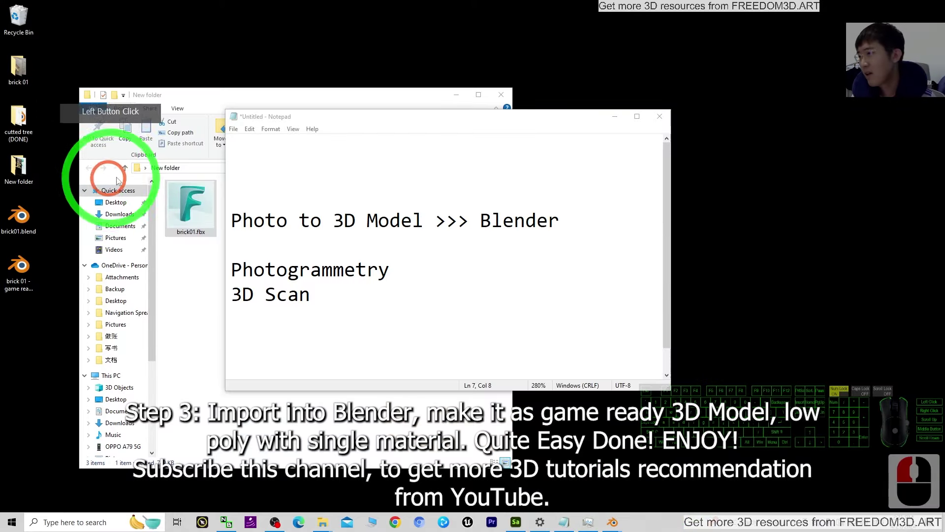
{"action": "double_click", "coordinate": [211, 216]}
{"action": "scroll", "coordinate": [351, 218], "scroll_direction": "down", "scroll_amount": 14}
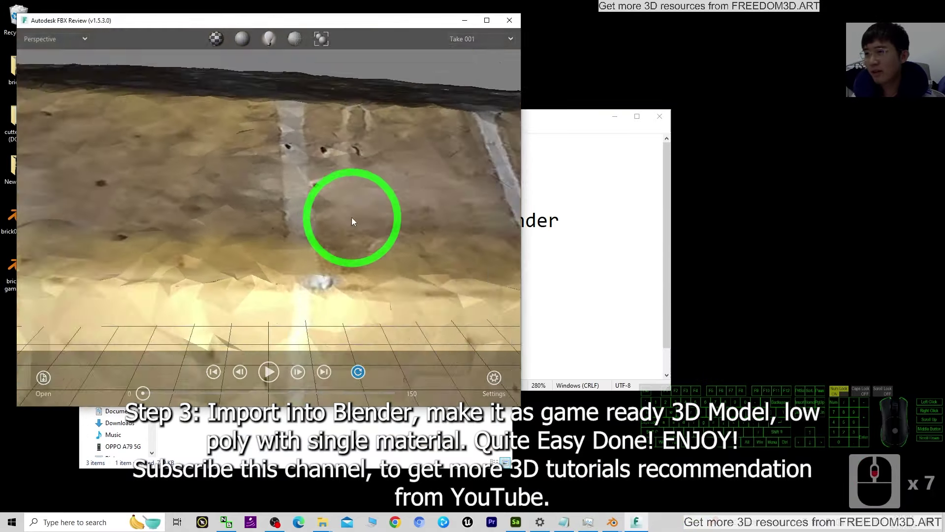
{"action": "left_click_drag", "start_coordinate": [327, 280], "coordinate": [517, 235]}
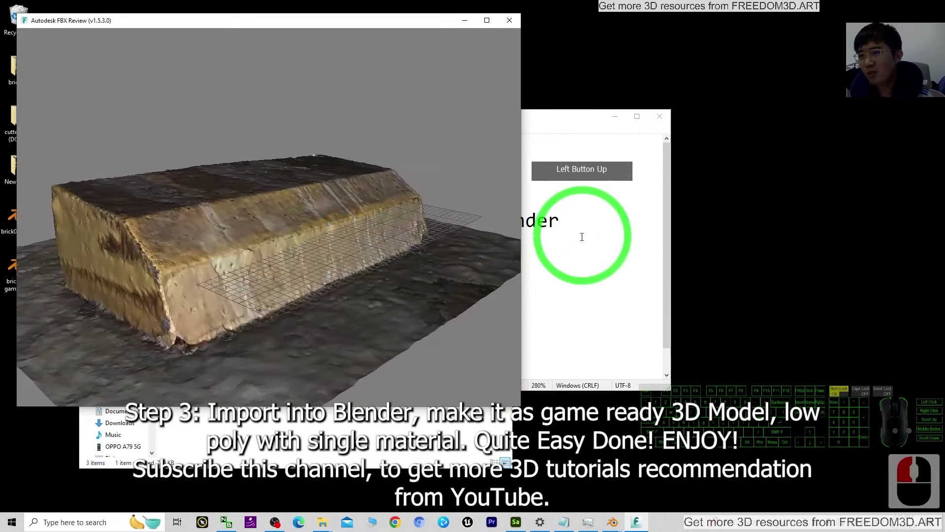
{"action": "left_click", "coordinate": [571, 236]}
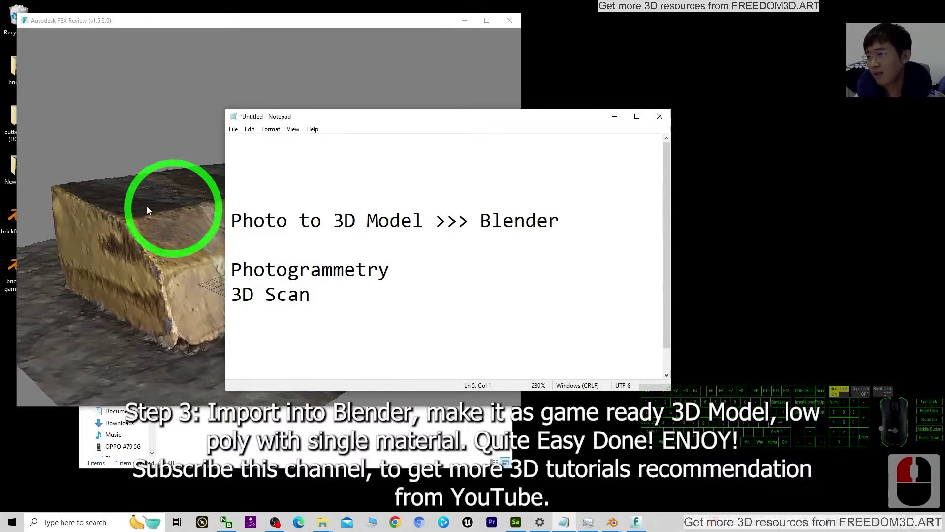
{"action": "left_click_drag", "start_coordinate": [162, 206], "coordinate": [395, 209]}
{"action": "scroll", "coordinate": [291, 219], "scroll_direction": "down", "scroll_amount": 4}
{"action": "scroll", "coordinate": [354, 288], "scroll_direction": "up", "scroll_amount": 3}
{"action": "left_click", "coordinate": [464, 20]}
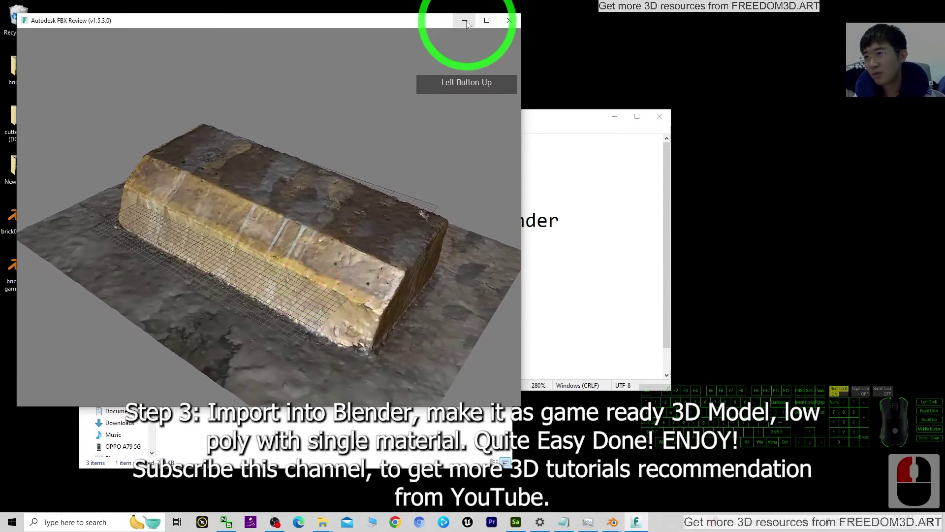
{"action": "left_click", "coordinate": [138, 264]}
{"action": "left_click", "coordinate": [46, 89]}
{"action": "left_click", "coordinate": [127, 64]}
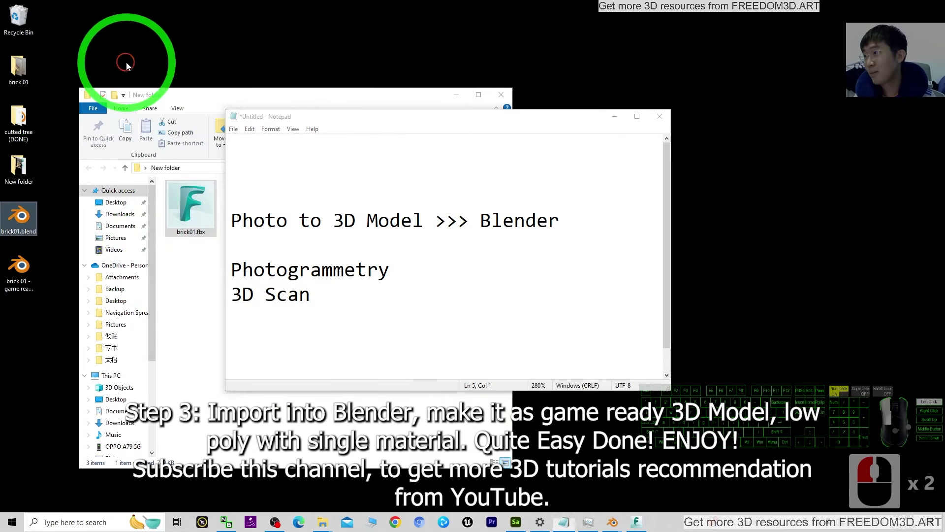
{"action": "left_click", "coordinate": [62, 105]}
{"action": "left_click", "coordinate": [28, 123]}
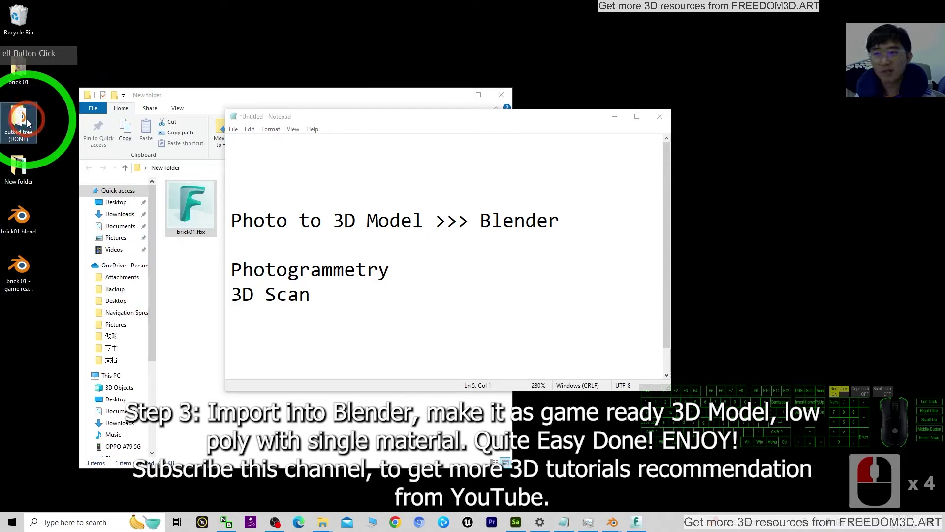